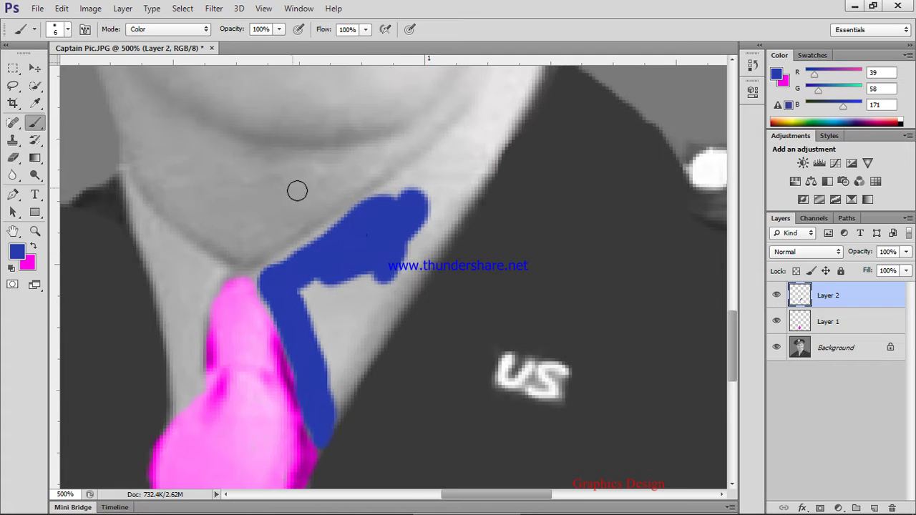
# Paint the lower and middle part of the shirt collar blue on Layer 2, between the pink tie and the US-pin lapel, with brush sizes 7 to 10
pyautogui.moveTo(316, 291)
pyautogui.mouseDown()
pyautogui.moveTo(311, 313)
pyautogui.moveTo(311, 296)
pyautogui.moveTo(300, 297)
pyautogui.moveTo(345, 294)
pyautogui.moveTo(325, 302)
pyautogui.moveTo(336, 343)
pyautogui.moveTo(320, 371)
pyautogui.moveTo(319, 350)
pyautogui.moveTo(336, 284)
pyautogui.moveTo(333, 415)
pyautogui.moveTo(333, 401)
pyautogui.moveTo(356, 380)
pyautogui.moveTo(331, 416)
pyautogui.moveTo(365, 304)
pyautogui.moveTo(353, 289)
pyautogui.moveTo(353, 304)
pyautogui.moveTo(366, 265)
pyautogui.moveTo(349, 345)
pyautogui.mouseUp()
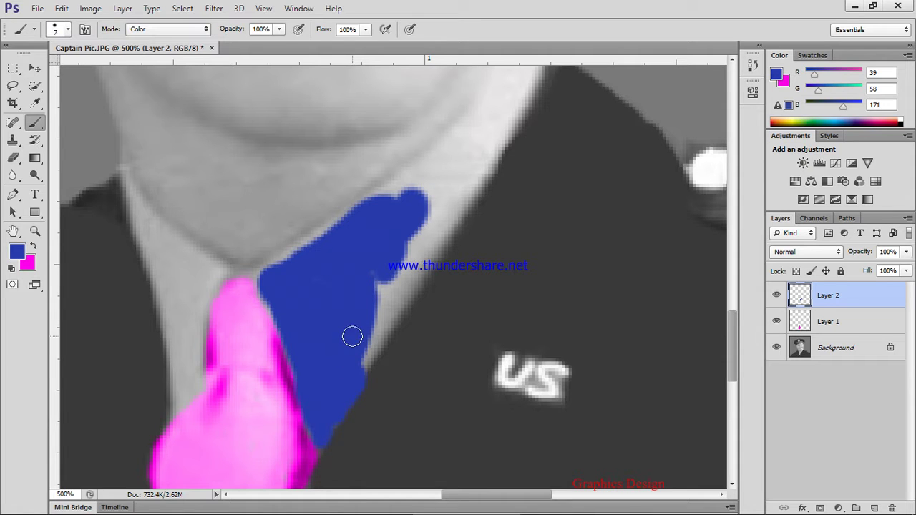
pyautogui.press(']')
pyautogui.press(']')
pyautogui.press(']')
pyautogui.press(']')
pyautogui.press(']')
pyautogui.moveTo(435, 196)
pyautogui.mouseDown()
pyautogui.moveTo(366, 289)
pyautogui.moveTo(340, 349)
pyautogui.moveTo(414, 243)
pyautogui.moveTo(408, 252)
pyautogui.moveTo(418, 228)
pyautogui.moveTo(409, 213)
pyautogui.moveTo(428, 179)
pyautogui.moveTo(400, 199)
pyautogui.moveTo(448, 163)
pyautogui.moveTo(433, 197)
pyautogui.moveTo(450, 175)
pyautogui.moveTo(446, 191)
pyautogui.moveTo(433, 208)
pyautogui.moveTo(445, 207)
pyautogui.moveTo(430, 237)
pyautogui.moveTo(442, 210)
pyautogui.moveTo(462, 216)
pyautogui.moveTo(427, 241)
pyautogui.moveTo(465, 213)
pyautogui.moveTo(453, 268)
pyautogui.mouseUp()
pyautogui.press('[')
# Extend the blue paint up the US-pin side of the collar to its tip beside the neck, using an 8 to 7 px brush
pyautogui.scroll(3, 442, 206)
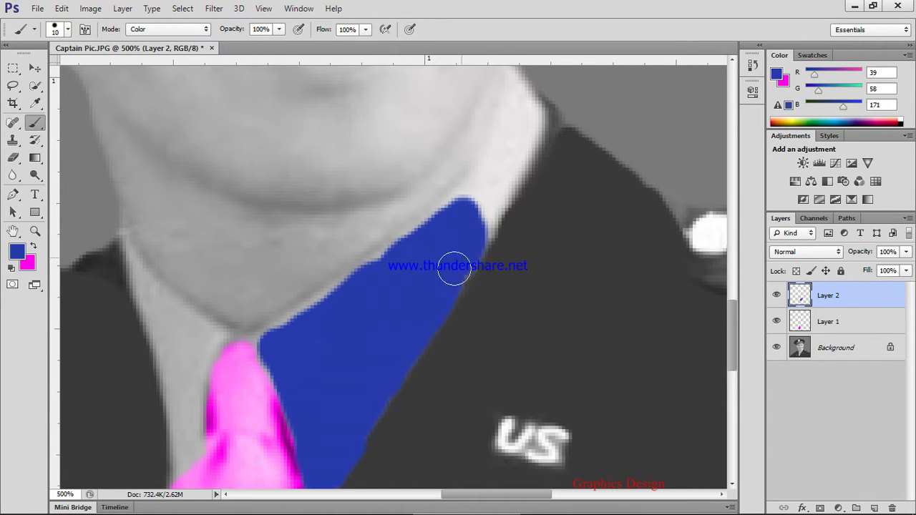
pyautogui.scroll(2, 498, 210)
pyautogui.scroll(3, 497, 209)
pyautogui.press('p')
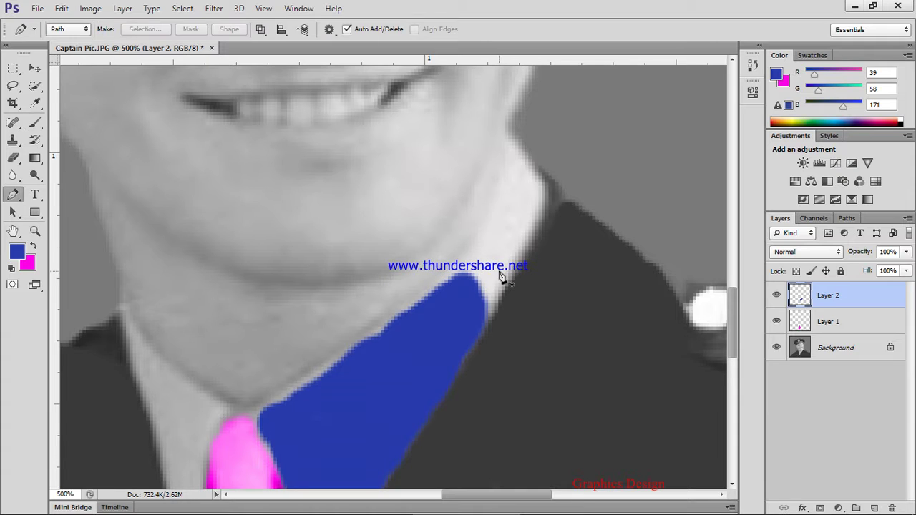
pyautogui.press('b')
pyautogui.press('[')
pyautogui.press('[')
pyautogui.press('[')
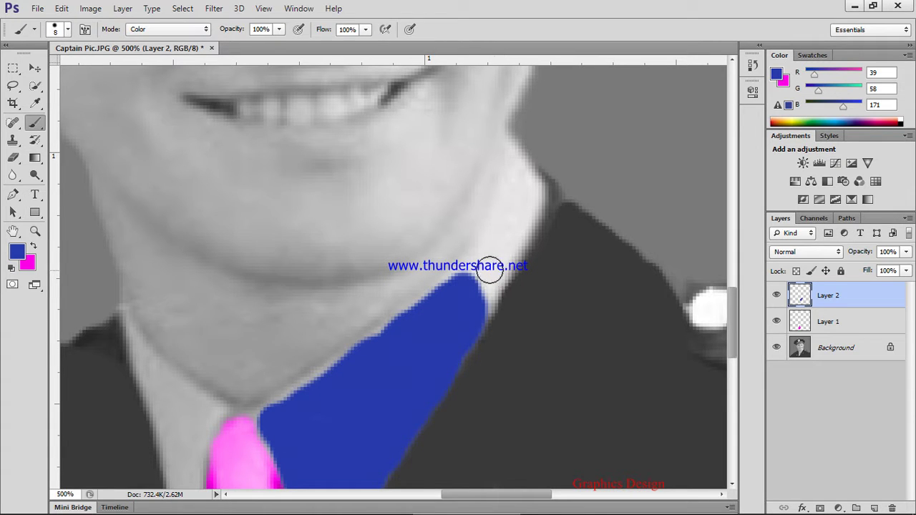
pyautogui.moveTo(491, 266)
pyautogui.mouseDown()
pyautogui.moveTo(464, 282)
pyautogui.moveTo(479, 270)
pyautogui.moveTo(480, 294)
pyautogui.moveTo(495, 283)
pyautogui.moveTo(480, 319)
pyautogui.moveTo(477, 302)
pyautogui.moveTo(500, 282)
pyautogui.moveTo(475, 316)
pyautogui.mouseUp()
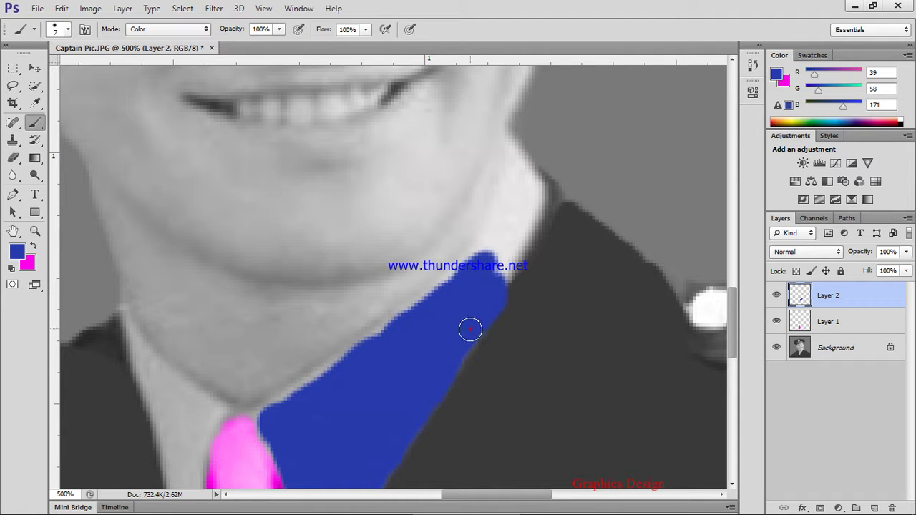
pyautogui.moveTo(520, 230)
pyautogui.mouseDown()
pyautogui.moveTo(510, 271)
pyautogui.moveTo(517, 251)
pyautogui.moveTo(495, 286)
pyautogui.moveTo(520, 230)
pyautogui.moveTo(518, 247)
pyautogui.moveTo(536, 210)
pyautogui.moveTo(542, 214)
pyautogui.moveTo(539, 181)
pyautogui.moveTo(521, 174)
pyautogui.moveTo(512, 221)
pyautogui.moveTo(500, 230)
pyautogui.moveTo(524, 199)
pyautogui.moveTo(506, 231)
pyautogui.moveTo(513, 190)
pyautogui.moveTo(474, 276)
pyautogui.moveTo(503, 237)
pyautogui.moveTo(501, 251)
pyautogui.moveTo(391, 336)
pyautogui.mouseUp()
pyautogui.moveTo(515, 256)
pyautogui.mouseDown()
pyautogui.moveTo(494, 251)
pyautogui.moveTo(406, 326)
pyautogui.moveTo(339, 344)
pyautogui.mouseUp()
pyautogui.scroll(-5, 339, 344)
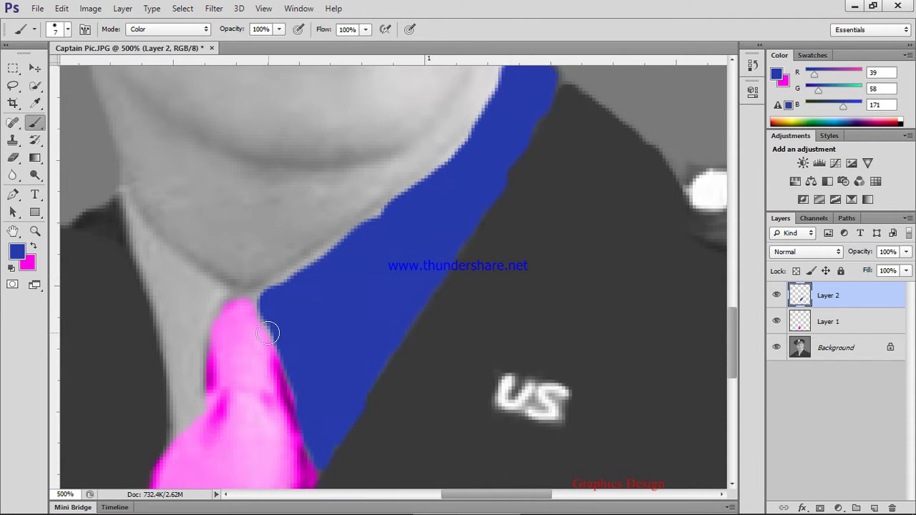
# Paint the lower part of the opposite collar half blue between the jacket and the tie, refining it with a 4 px brush
pyautogui.moveTo(179, 260); pyautogui.dragTo(172, 380)
pyautogui.press('[')
pyautogui.press('[')
pyautogui.press('[')
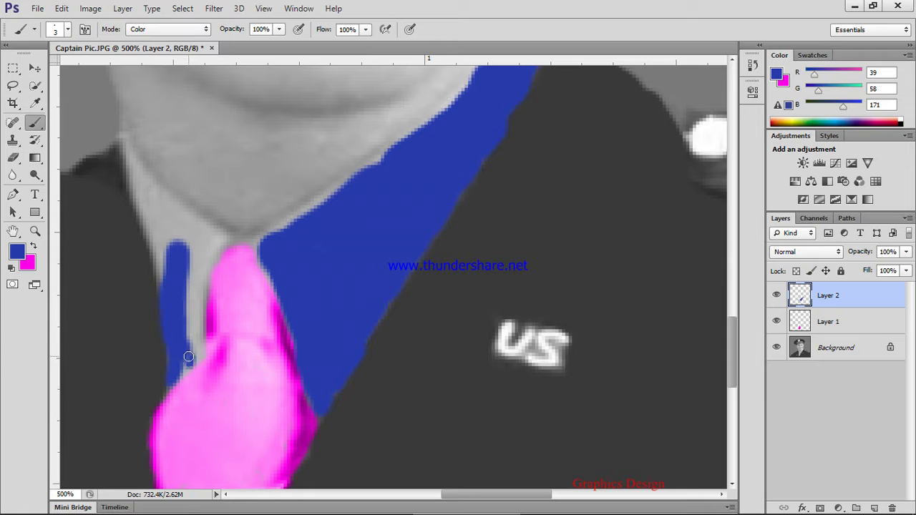
pyautogui.press(']')
pyautogui.moveTo(191, 353)
pyautogui.mouseDown()
pyautogui.moveTo(182, 369)
pyautogui.moveTo(195, 362)
pyautogui.moveTo(199, 330)
pyautogui.moveTo(188, 317)
pyautogui.moveTo(189, 334)
pyautogui.mouseUp()
pyautogui.click(202, 275)
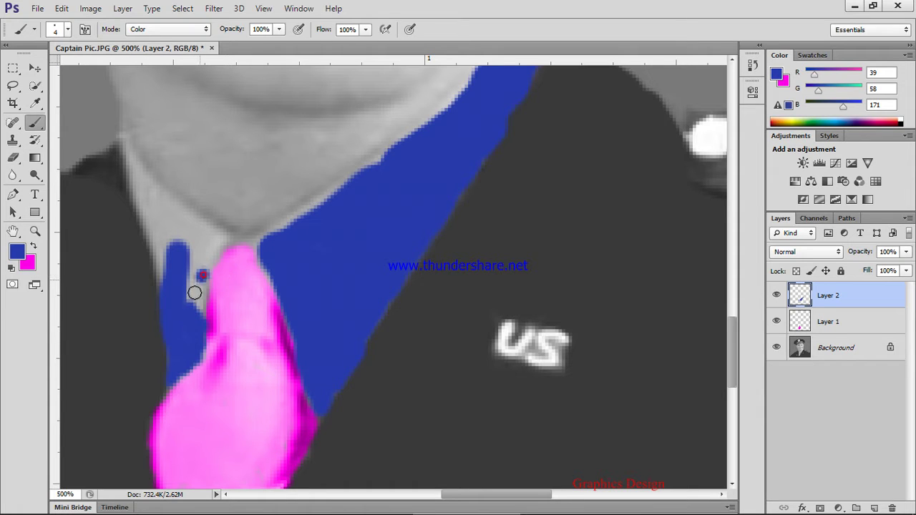
pyautogui.moveTo(194, 292)
pyautogui.mouseDown()
pyautogui.moveTo(203, 279)
pyautogui.moveTo(198, 317)
pyautogui.mouseUp()
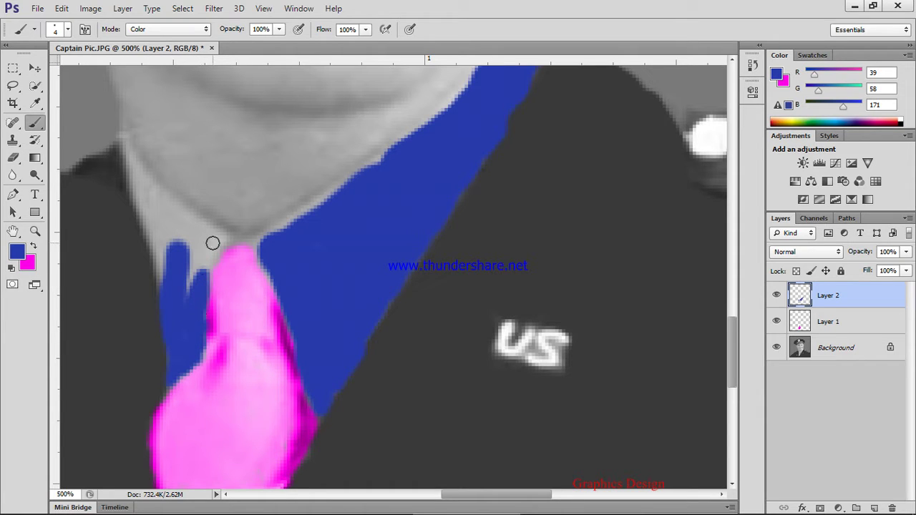
# Fill the rest of that collar half with blue up to the neck and touch up the edges near the tie knot with a 2 px brush
pyautogui.moveTo(212, 244)
pyautogui.mouseDown()
pyautogui.moveTo(202, 269)
pyautogui.moveTo(191, 250)
pyautogui.moveTo(201, 287)
pyautogui.moveTo(190, 294)
pyautogui.moveTo(210, 241)
pyautogui.moveTo(198, 250)
pyautogui.moveTo(205, 229)
pyautogui.moveTo(188, 251)
pyautogui.moveTo(188, 237)
pyautogui.mouseUp()
pyautogui.moveTo(136, 179); pyautogui.dragTo(146, 259)
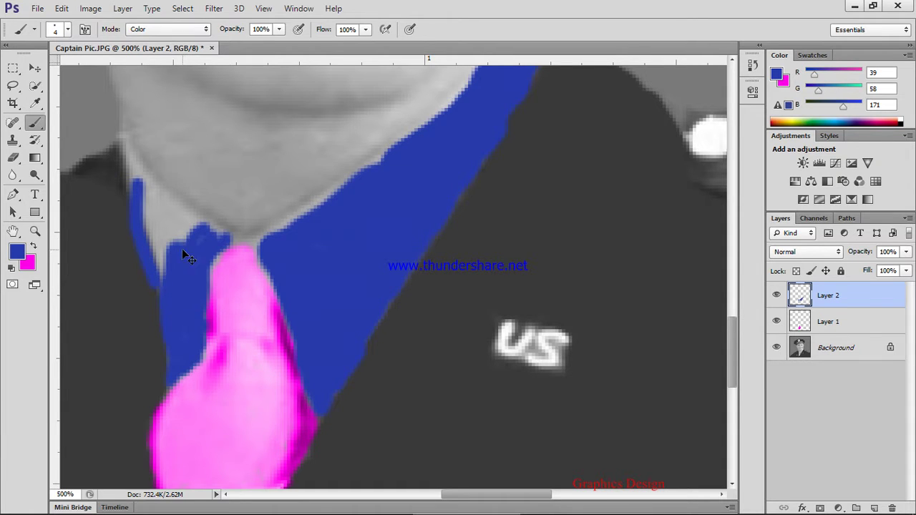
pyautogui.hotkey('ctrl', 'z')
pyautogui.moveTo(158, 226)
pyautogui.mouseDown()
pyautogui.moveTo(159, 280)
pyautogui.moveTo(246, 311)
pyautogui.moveTo(250, 285)
pyautogui.moveTo(257, 319)
pyautogui.moveTo(261, 273)
pyautogui.moveTo(265, 289)
pyautogui.moveTo(282, 278)
pyautogui.moveTo(247, 259)
pyautogui.moveTo(221, 229)
pyautogui.moveTo(226, 244)
pyautogui.moveTo(267, 268)
pyautogui.moveTo(238, 274)
pyautogui.moveTo(269, 282)
pyautogui.moveTo(247, 298)
pyautogui.moveTo(250, 288)
pyautogui.moveTo(239, 337)
pyautogui.mouseUp()
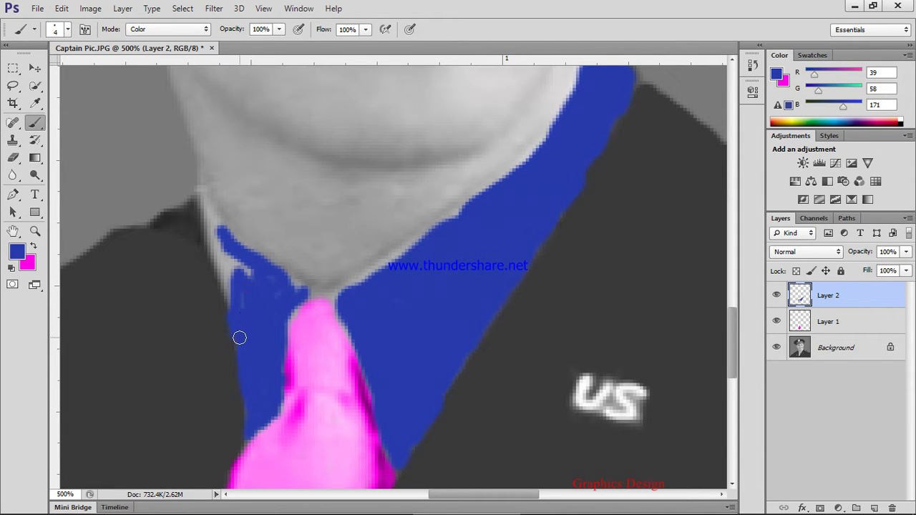
pyautogui.moveTo(252, 289)
pyautogui.mouseDown()
pyautogui.moveTo(238, 248)
pyautogui.moveTo(215, 230)
pyautogui.moveTo(220, 269)
pyautogui.moveTo(235, 267)
pyautogui.moveTo(228, 249)
pyautogui.moveTo(232, 296)
pyautogui.mouseUp()
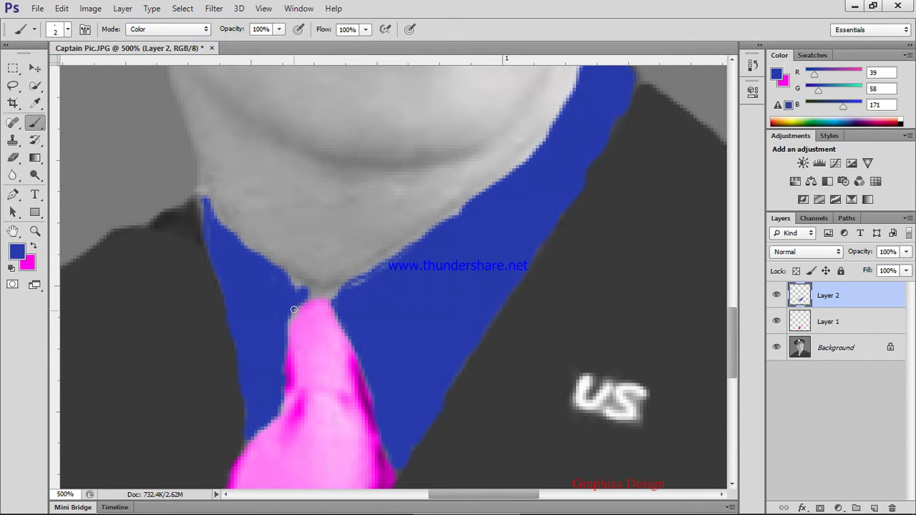
pyautogui.scroll(-2, 280, 369)
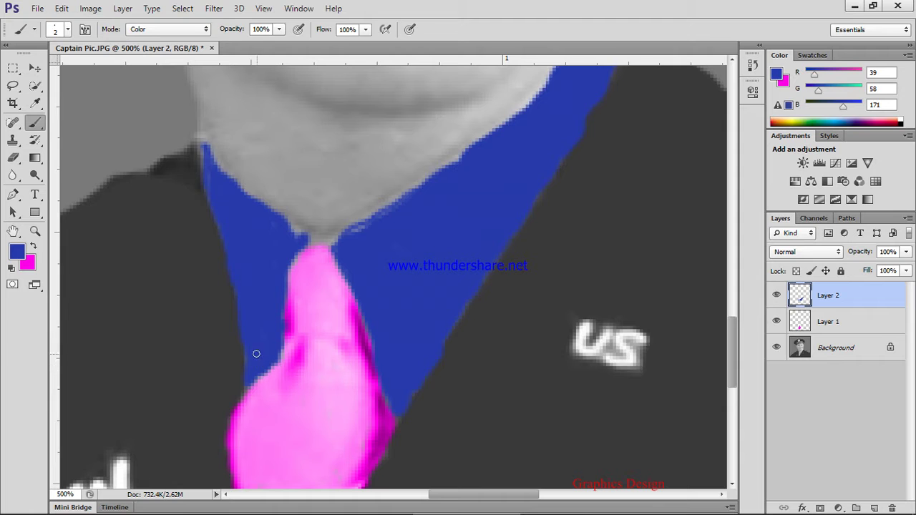
pyautogui.scroll(3, 322, 306)
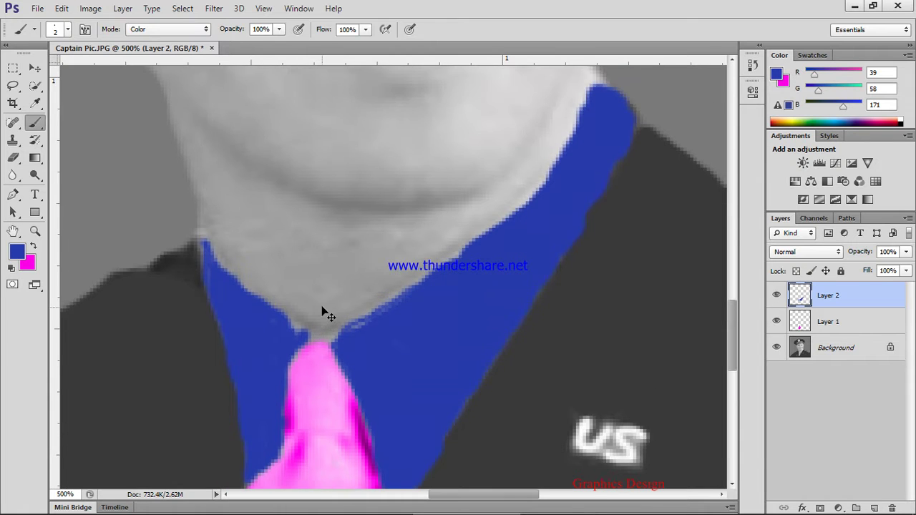
# Set the blending mode of Layer 2 to Color
pyautogui.hotkey('ctrl', '-')
pyautogui.hotkey('ctrl', '-')
pyautogui.hotkey('ctrl', '-')
pyautogui.hotkey('ctrl', '-')
pyautogui.hotkey('ctrl', '-')
pyautogui.hotkey('ctrl', '-')
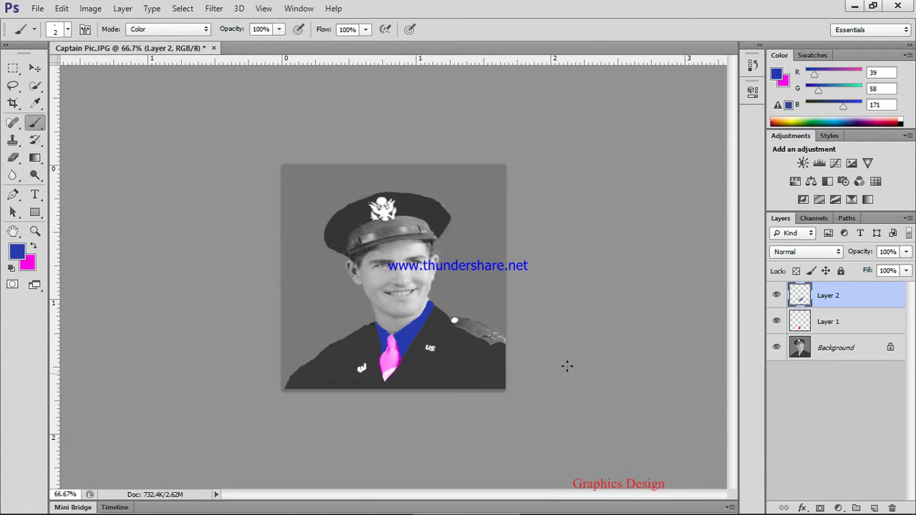
pyautogui.click(830, 252)
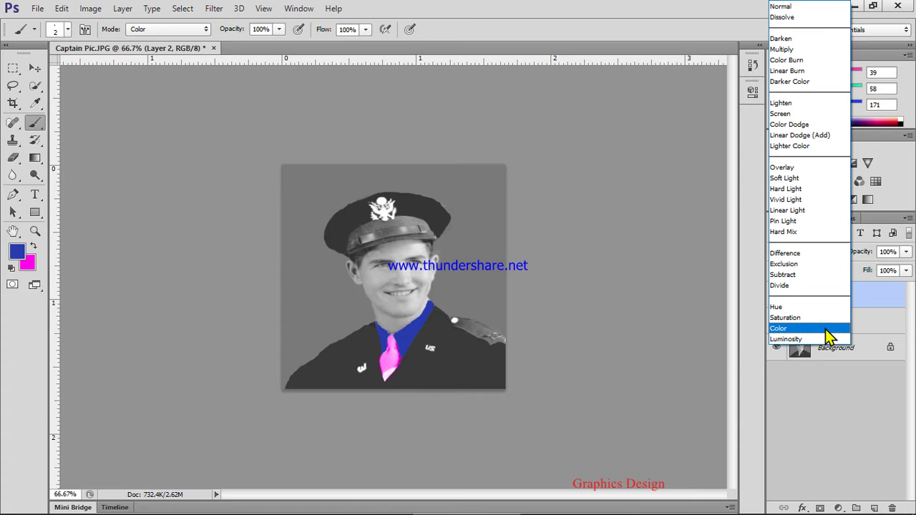
pyautogui.click(780, 327)
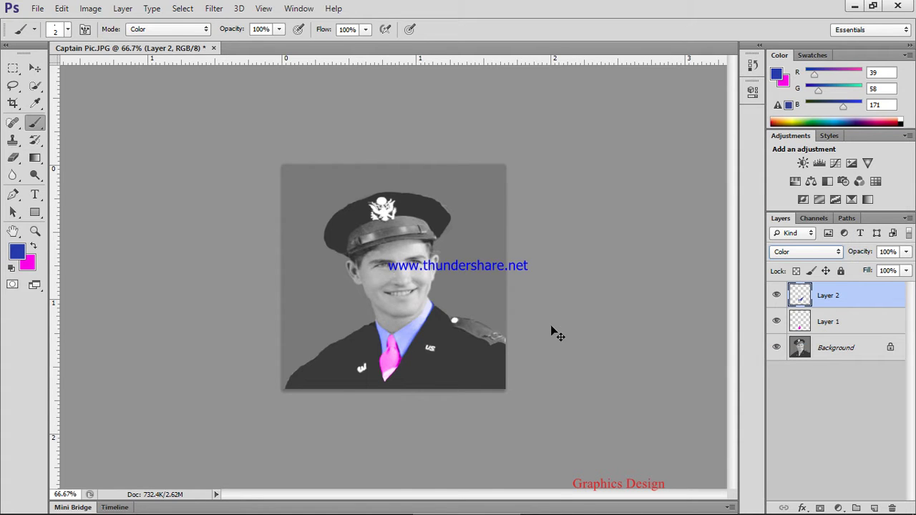
# Examine the recoloured collar and tie up close at 200%
pyautogui.hotkey('ctrl', '+')
pyautogui.hotkey('ctrl', '+')
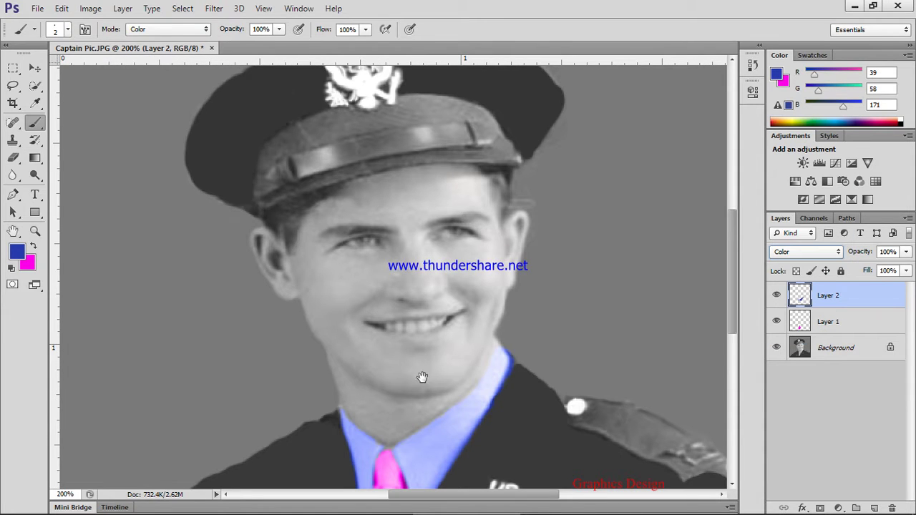
pyautogui.moveTo(422, 377); pyautogui.dragTo(416, 271)
pyautogui.scroll(3, 487, 281)
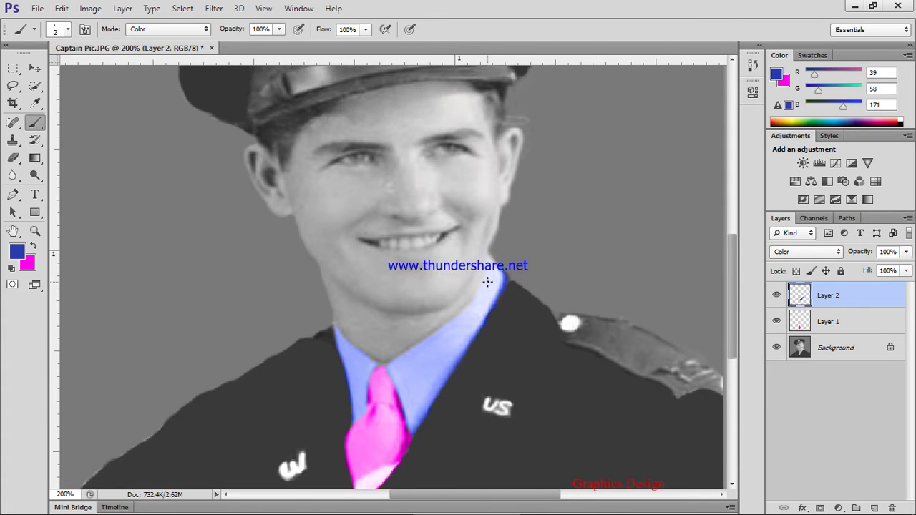
pyautogui.scroll(-1, 486, 282)
pyautogui.hotkey('ctrl', '-')
pyautogui.hotkey('ctrl', '-')
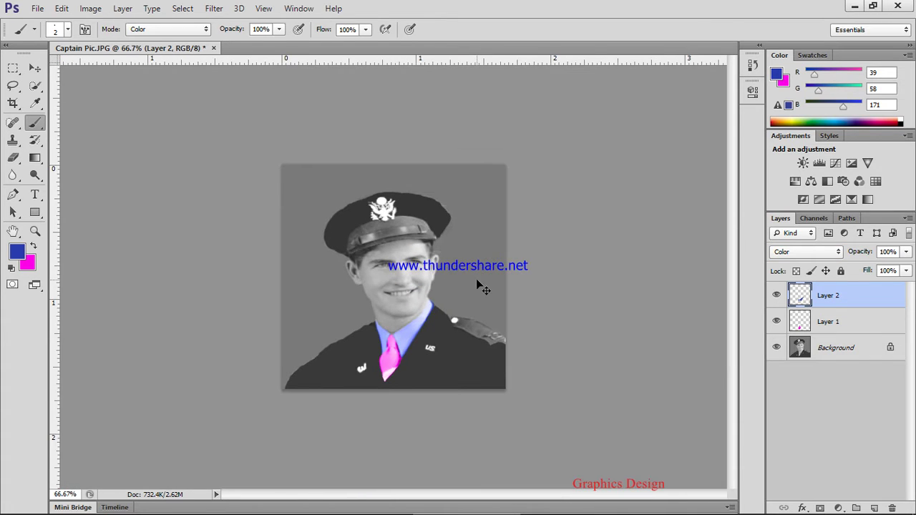
# Create a new layer above Layer 2 with default settings and open the foreground colour for editing
pyautogui.hotkey('ctrl', 'shift', 'n')
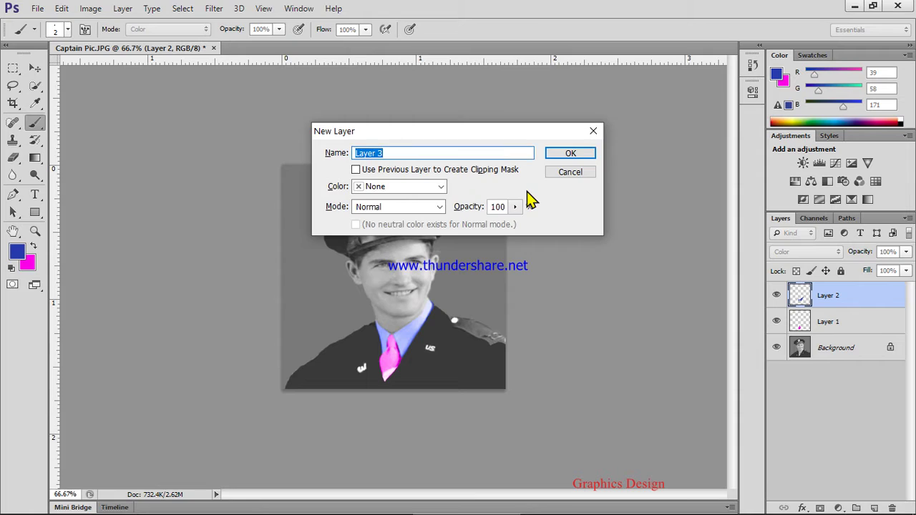
pyautogui.press('Return')
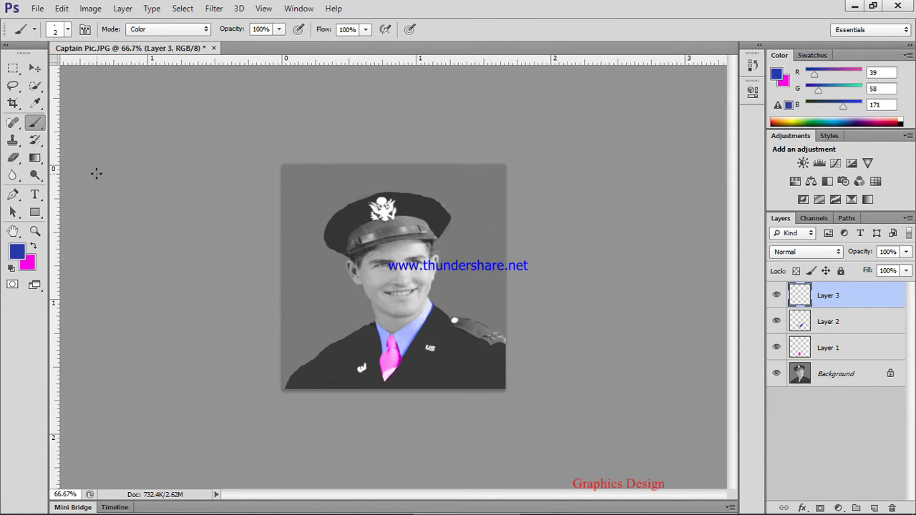
pyautogui.click(17, 252)
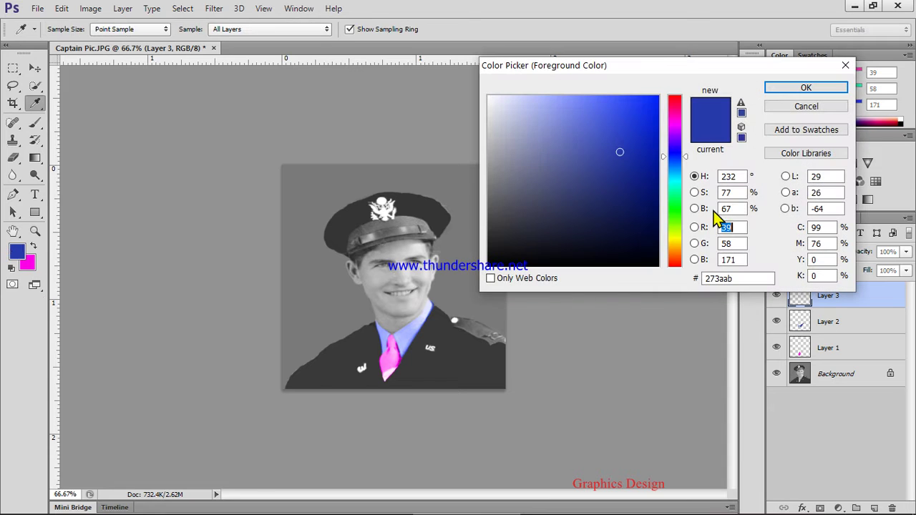
# Try the hex value ebece0 as the foreground colour
pyautogui.doubleClick(820, 228)
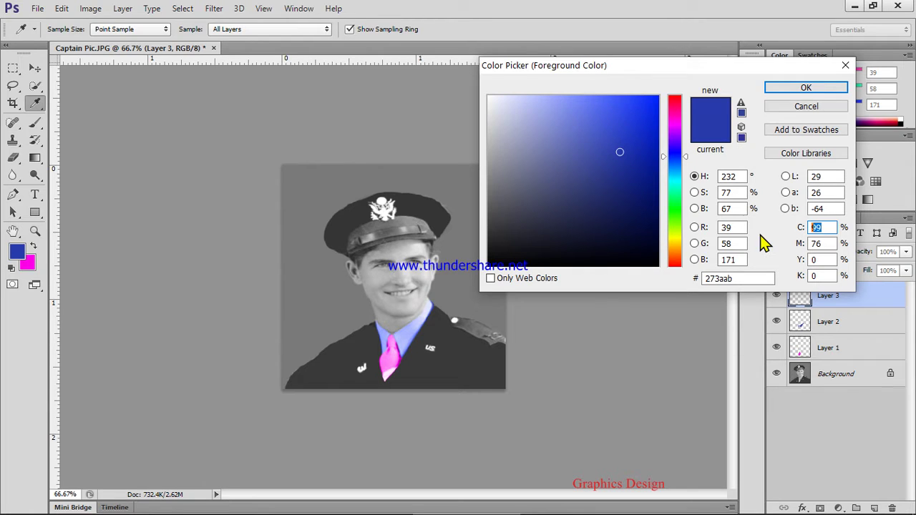
pyautogui.doubleClick(744, 278)
pyautogui.write('eb')
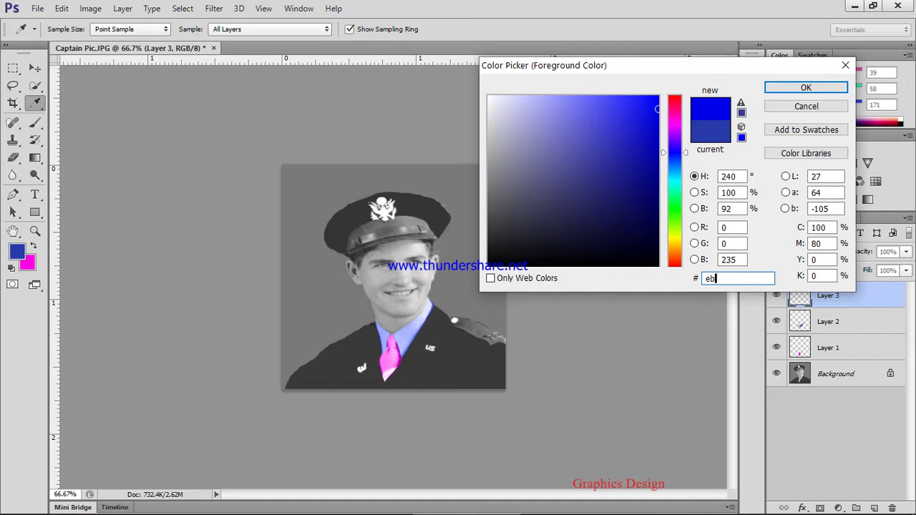
pyautogui.write('ce0')
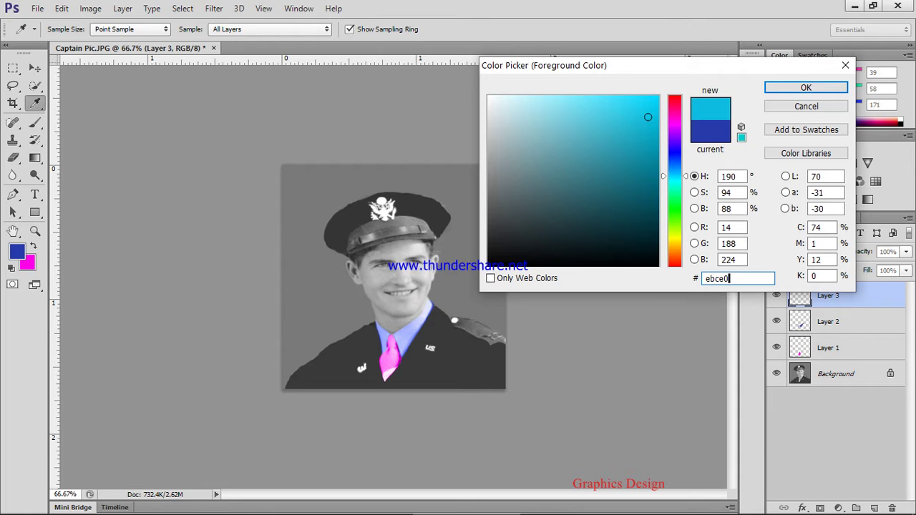
pyautogui.click(715, 278)
pyautogui.write('e')
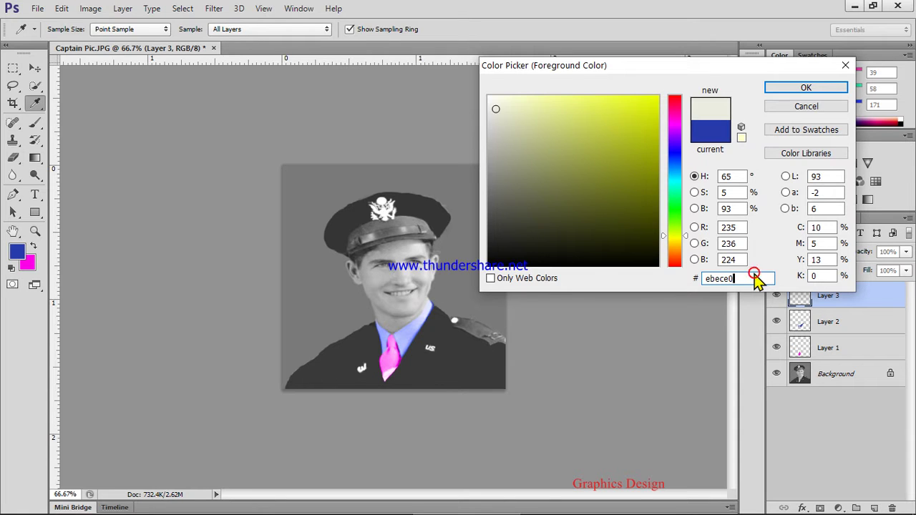
pyautogui.press('BackSpace')
pyautogui.press('BackSpace')
pyautogui.press('BackSpace')
pyautogui.press('BackSpace')
pyautogui.press('BackSpace')
pyautogui.press('BackSpace')
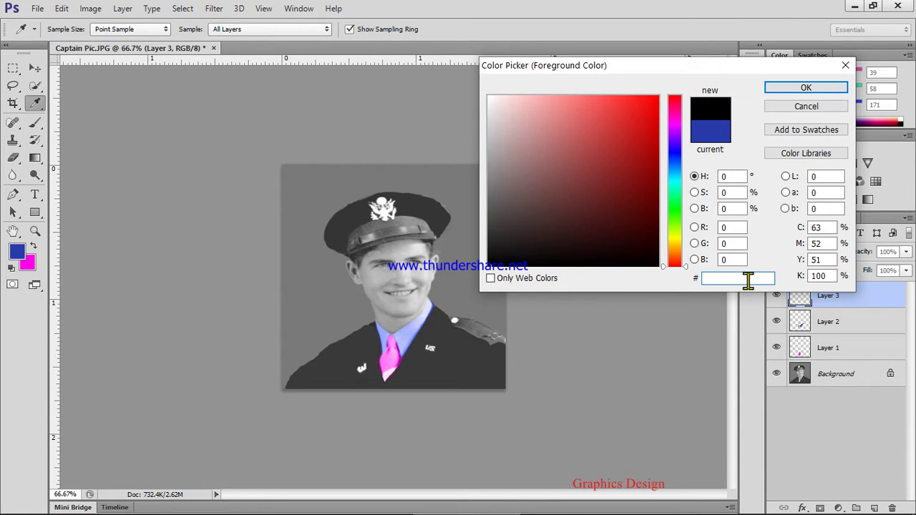
pyautogui.write('ebc')
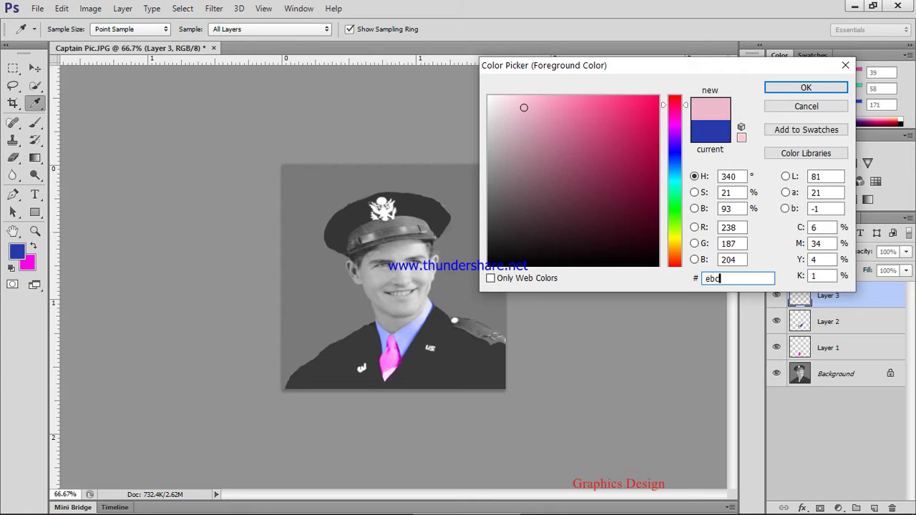
pyautogui.write('e')
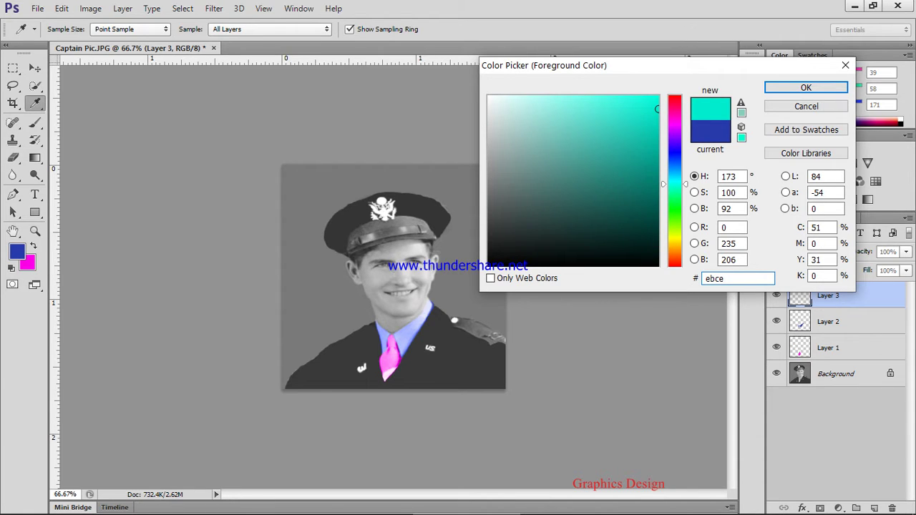
pyautogui.write('d')
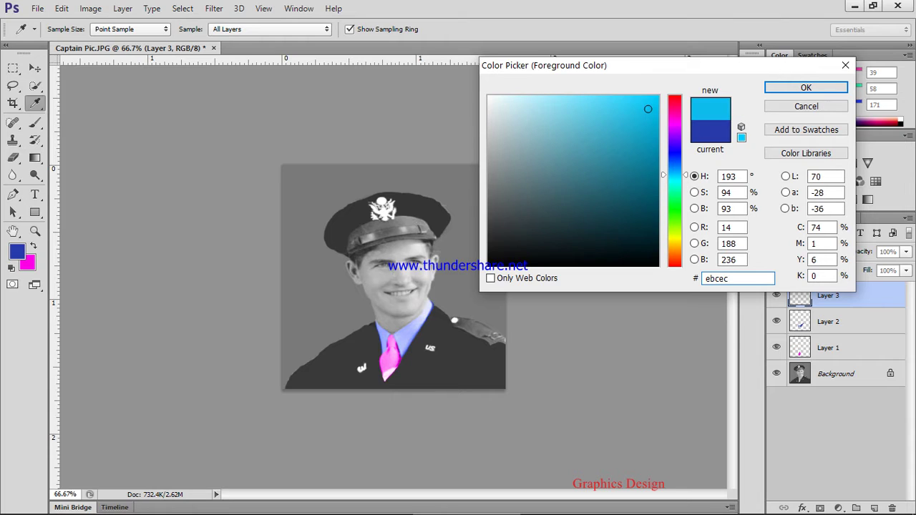
pyautogui.press('BackSpace')
pyautogui.press('BackSpace')
pyautogui.press('BackSpace')
pyautogui.press('BackSpace')
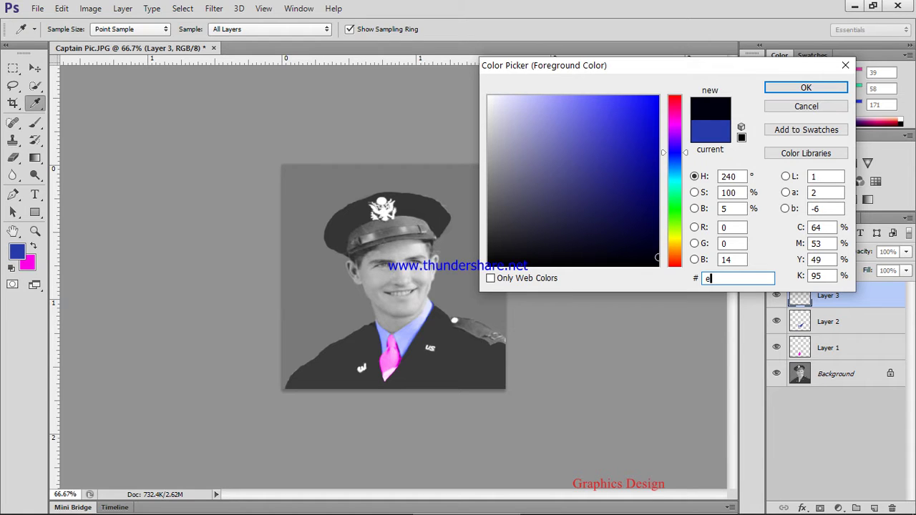
pyautogui.write('bce')
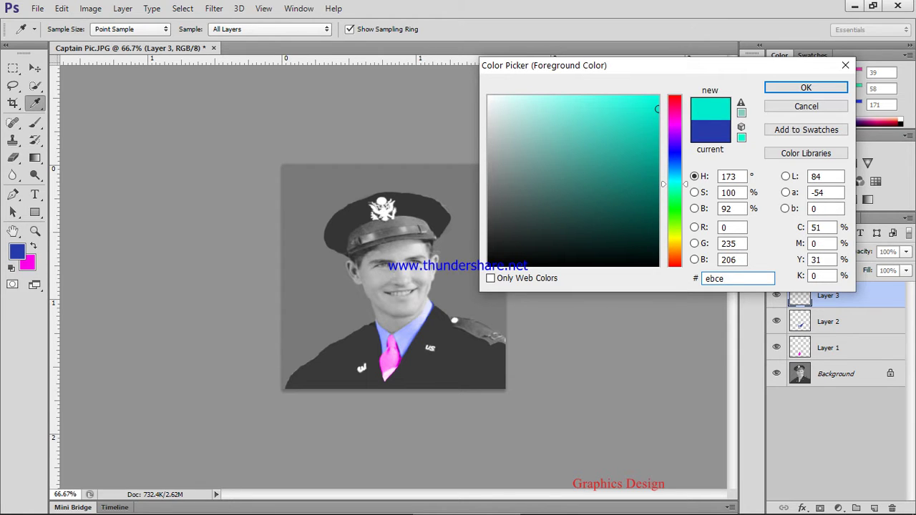
# Set the foreground colour to the skin tone with hex value ebcec0
pyautogui.write('d')
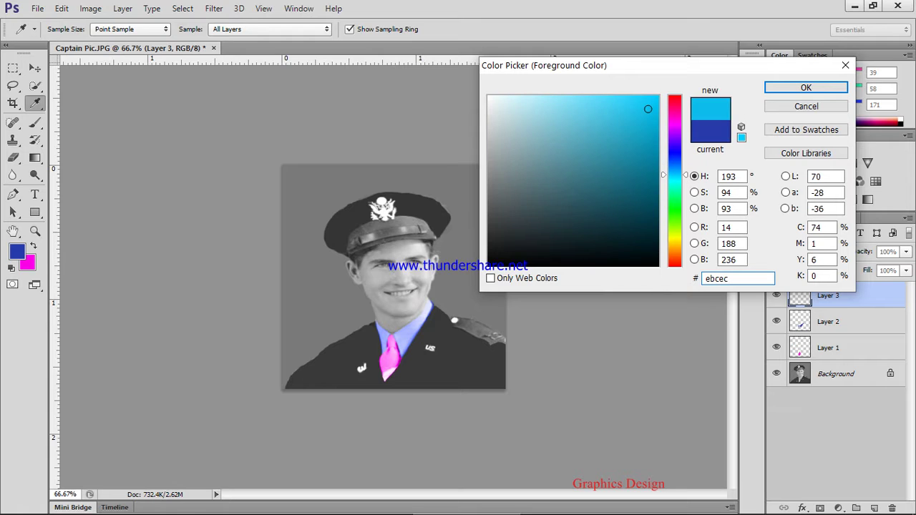
pyautogui.write('0')
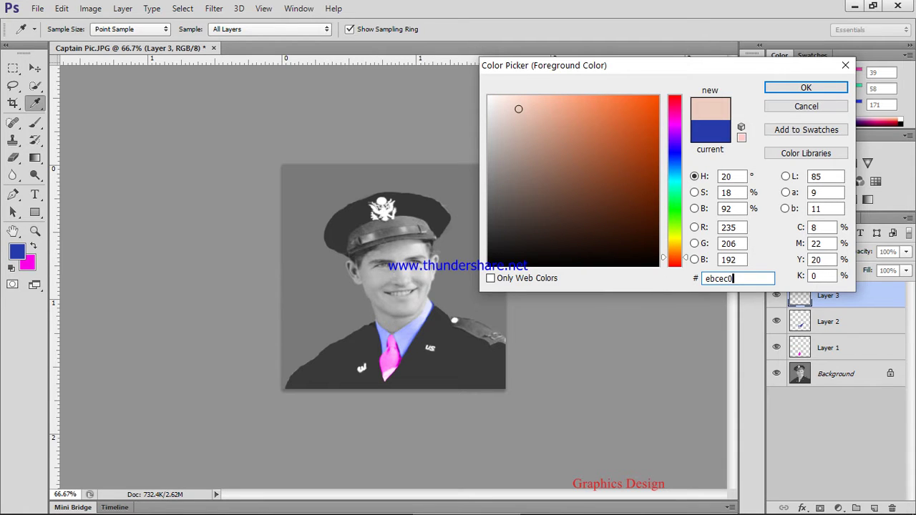
pyautogui.click(807, 89)
# Brush the skin tone over the officer's forehead, eye, nose and cheek on the image's left half, on Layer 3, with a 30 px brush
pyautogui.press('b')
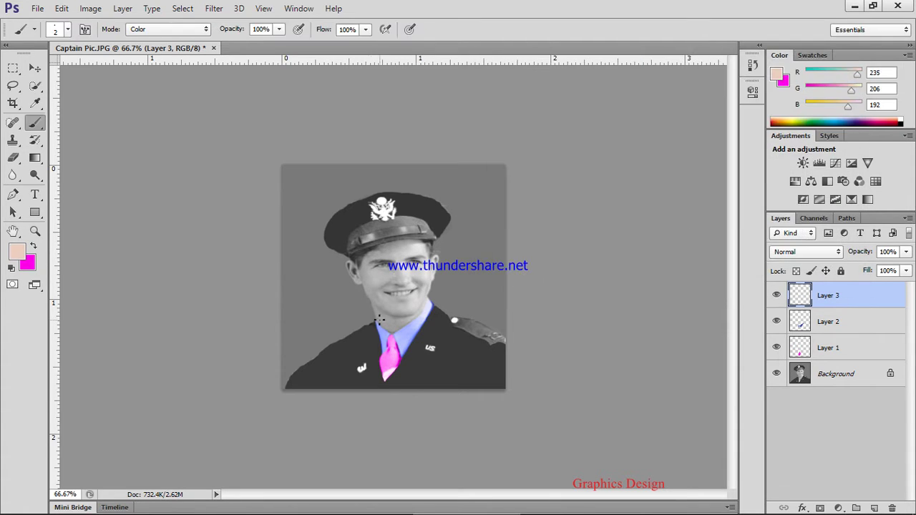
pyautogui.hotkey('ctrl', '+')
pyautogui.hotkey('ctrl', '+')
pyautogui.hotkey('ctrl', '+')
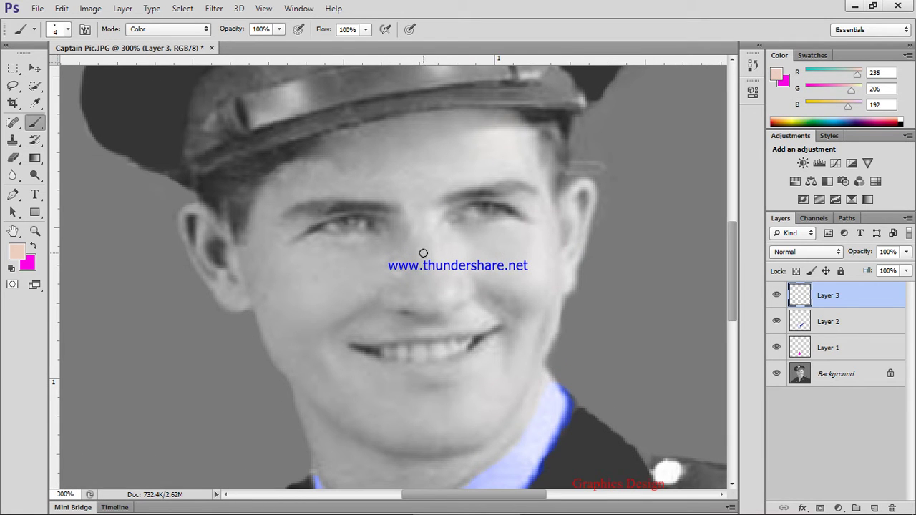
pyautogui.press(']')
pyautogui.press(']')
pyautogui.press(']')
pyautogui.moveTo(403, 262)
pyautogui.mouseDown()
pyautogui.moveTo(364, 206)
pyautogui.moveTo(405, 280)
pyautogui.moveTo(406, 190)
pyautogui.moveTo(351, 151)
pyautogui.moveTo(288, 199)
pyautogui.moveTo(267, 267)
pyautogui.moveTo(344, 236)
pyautogui.moveTo(348, 207)
pyautogui.mouseUp()
pyautogui.scroll(-3, 321, 232)
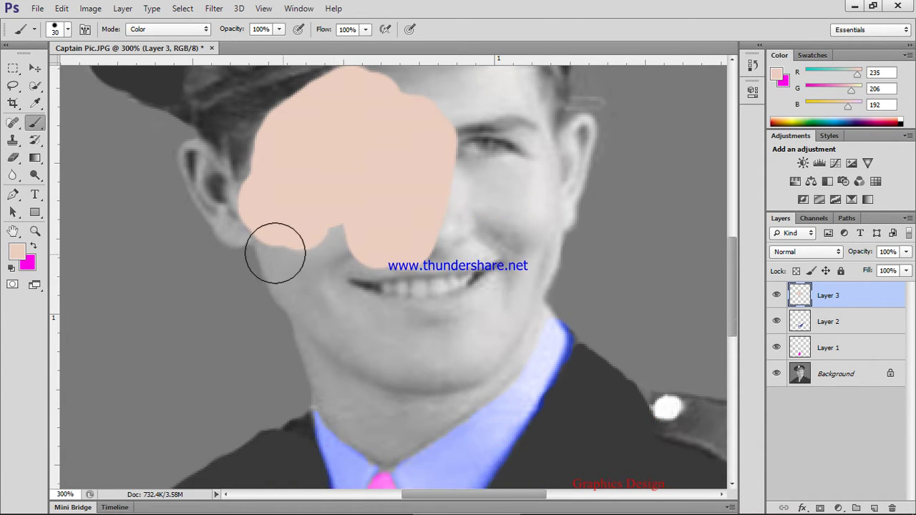
# Cover the rest of the face with skin tone, from the forehead below the cap down to the chin
pyautogui.moveTo(288, 241)
pyautogui.mouseDown()
pyautogui.moveTo(301, 273)
pyautogui.moveTo(332, 238)
pyautogui.moveTo(343, 244)
pyautogui.moveTo(357, 286)
pyautogui.moveTo(399, 321)
pyautogui.moveTo(438, 223)
pyautogui.moveTo(394, 304)
pyautogui.moveTo(448, 326)
pyautogui.moveTo(498, 294)
pyautogui.moveTo(482, 253)
pyautogui.moveTo(475, 241)
pyautogui.moveTo(471, 252)
pyautogui.moveTo(456, 245)
pyautogui.moveTo(448, 192)
pyautogui.moveTo(424, 152)
pyautogui.moveTo(408, 141)
pyautogui.moveTo(373, 143)
pyautogui.moveTo(437, 136)
pyautogui.moveTo(431, 129)
pyautogui.moveTo(466, 135)
pyautogui.moveTo(461, 183)
pyautogui.moveTo(483, 142)
pyautogui.moveTo(466, 129)
pyautogui.moveTo(493, 132)
pyautogui.moveTo(485, 127)
pyautogui.moveTo(503, 221)
pyautogui.moveTo(508, 160)
pyautogui.moveTo(515, 179)
pyautogui.moveTo(519, 156)
pyautogui.moveTo(527, 178)
pyautogui.moveTo(518, 307)
pyautogui.mouseUp()
pyautogui.scroll(3, 453, 194)
pyautogui.click(436, 137)
pyautogui.click(433, 136)
pyautogui.click(431, 130)
pyautogui.scroll(-1, 518, 308)
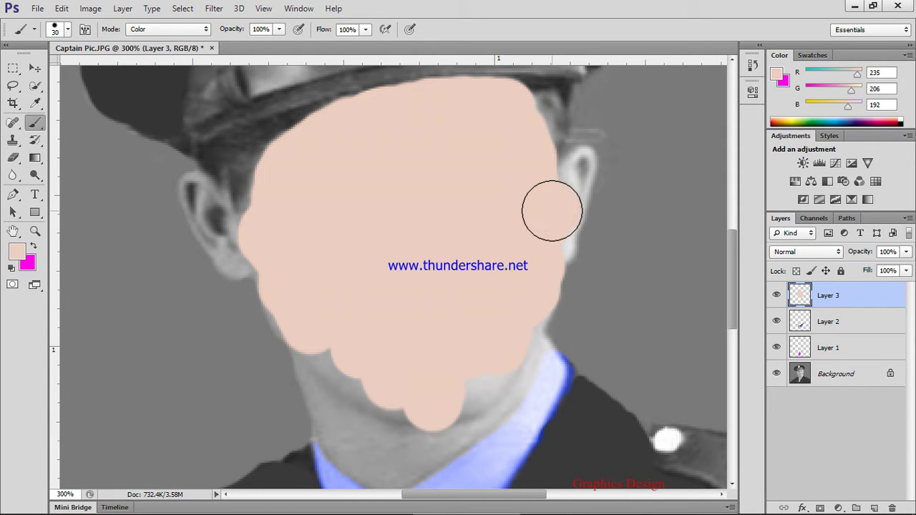
# Paint the ear on the image's right side with skin tone up to its outline, using a 7 px brush
pyautogui.hotkey('ctrl', '+')
pyautogui.hotkey('ctrl', '+')
pyautogui.moveTo(580, 251); pyautogui.dragTo(381, 287)
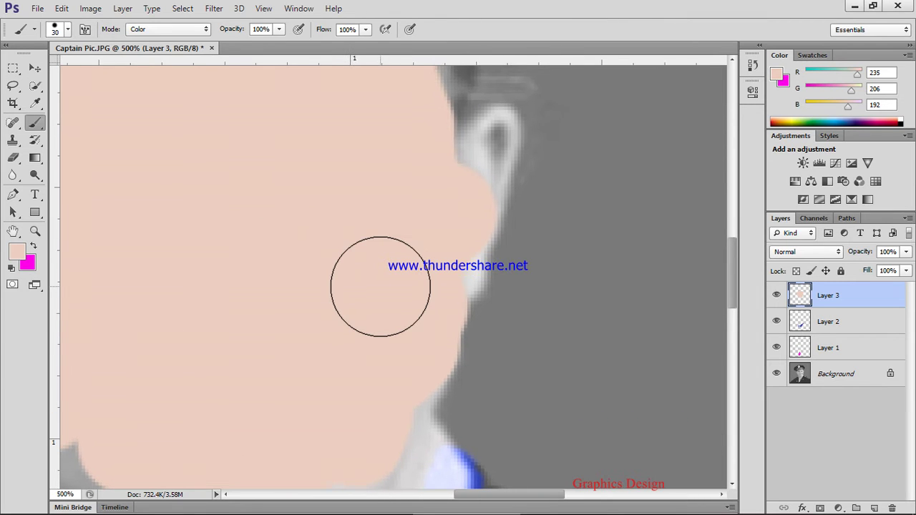
pyautogui.press('[')
pyautogui.press('[')
pyautogui.press('[')
pyautogui.press('[')
pyautogui.press('[')
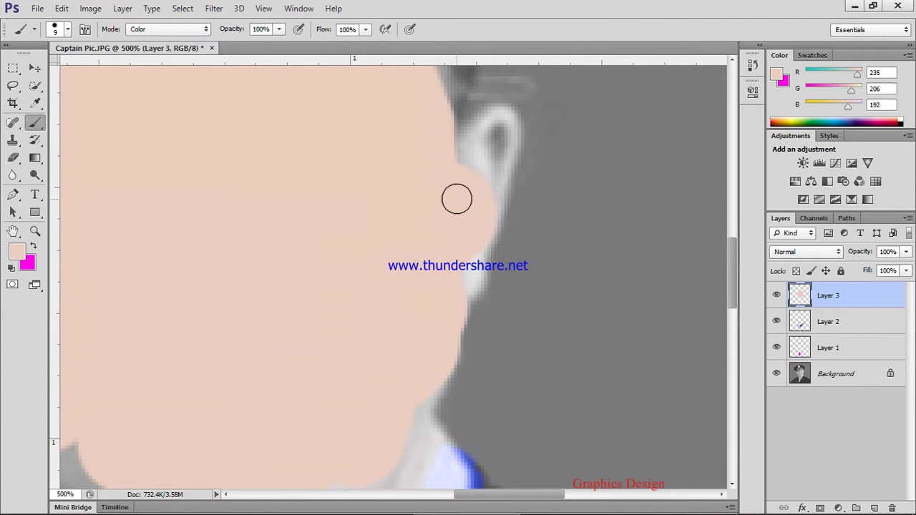
pyautogui.moveTo(469, 144); pyautogui.dragTo(462, 163)
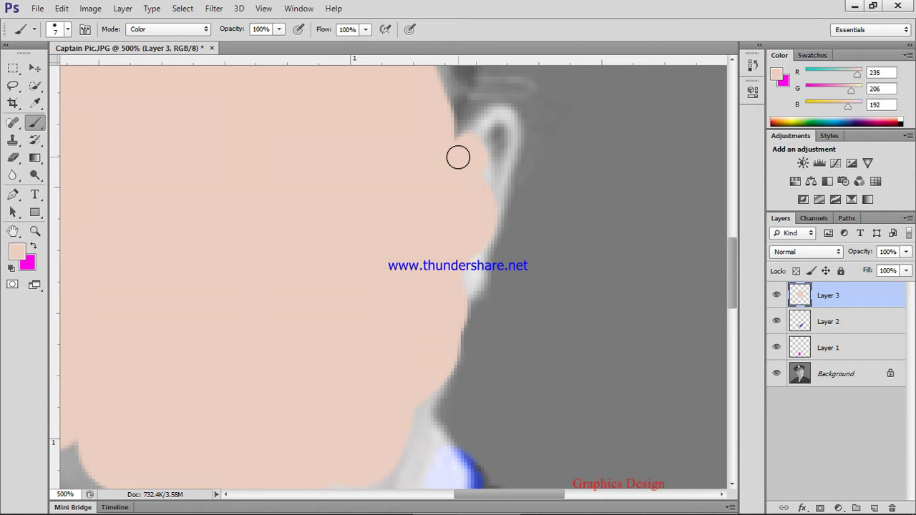
pyautogui.moveTo(496, 168)
pyautogui.mouseDown()
pyautogui.moveTo(480, 153)
pyautogui.moveTo(480, 161)
pyautogui.moveTo(477, 140)
pyautogui.moveTo(482, 120)
pyautogui.moveTo(485, 135)
pyautogui.moveTo(495, 117)
pyautogui.moveTo(474, 139)
pyautogui.moveTo(504, 120)
pyautogui.moveTo(498, 181)
pyautogui.moveTo(492, 166)
pyautogui.moveTo(495, 192)
pyautogui.moveTo(502, 179)
pyautogui.moveTo(496, 211)
pyautogui.moveTo(472, 281)
pyautogui.mouseUp()
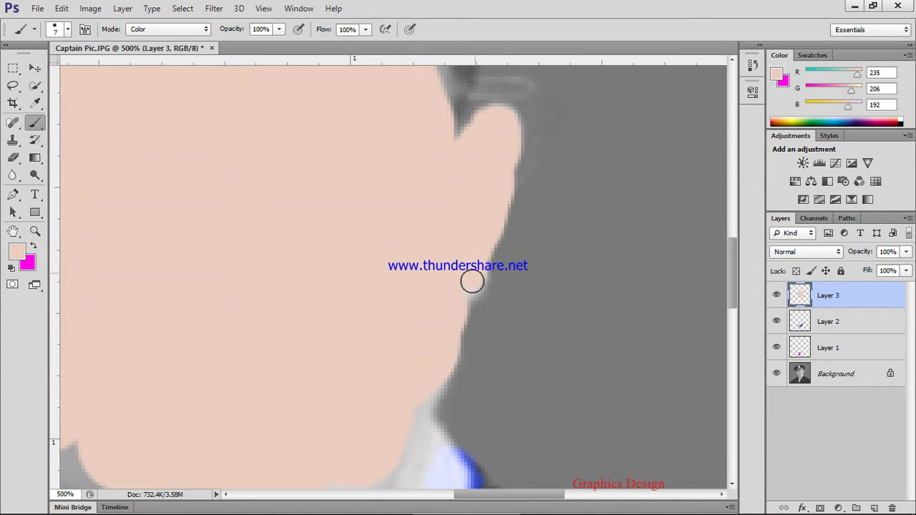
# Extend the skin tone along the jaw and the neck beside the right collar wing, following the collar edge
pyautogui.scroll(-3, 461, 272)
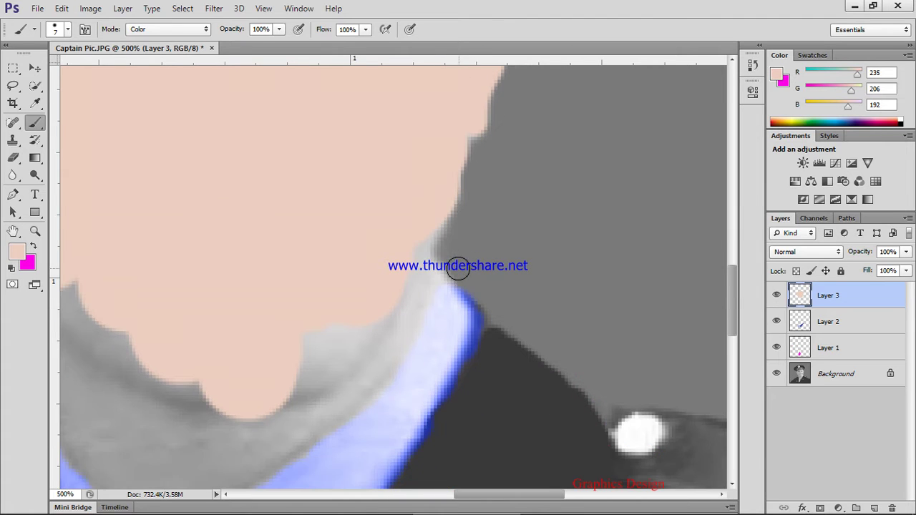
pyautogui.moveTo(431, 231); pyautogui.dragTo(414, 292)
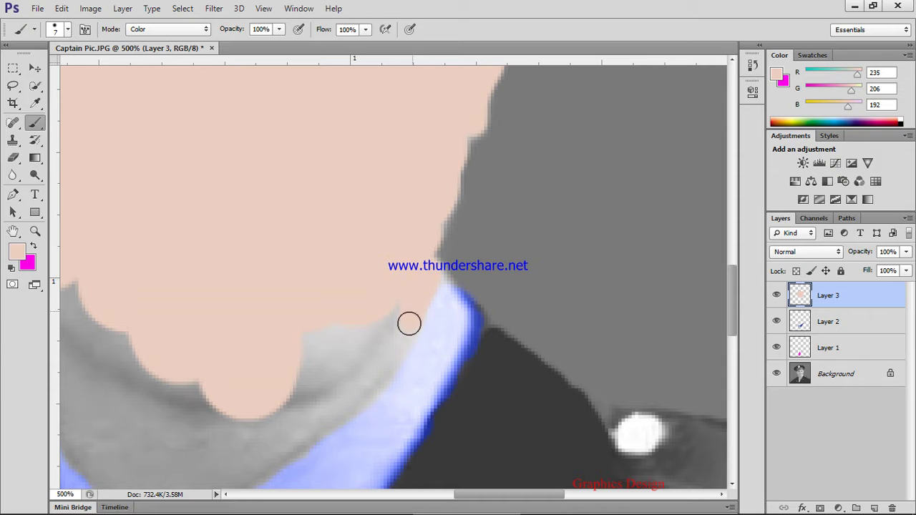
pyautogui.scroll(-1, 368, 365)
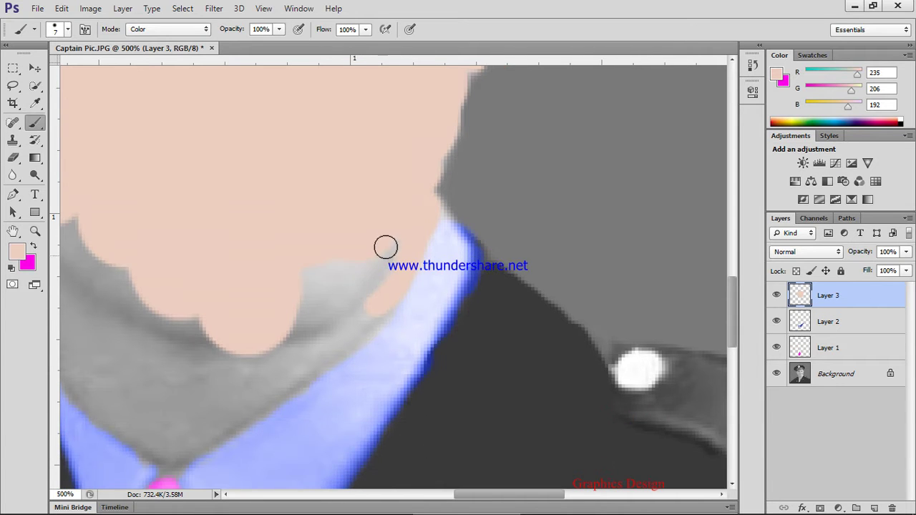
pyautogui.moveTo(393, 243)
pyautogui.mouseDown()
pyautogui.moveTo(358, 296)
pyautogui.moveTo(369, 288)
pyautogui.moveTo(316, 309)
pyautogui.mouseUp()
pyautogui.moveTo(334, 270)
pyautogui.mouseDown()
pyautogui.moveTo(299, 303)
pyautogui.moveTo(292, 286)
pyautogui.mouseUp()
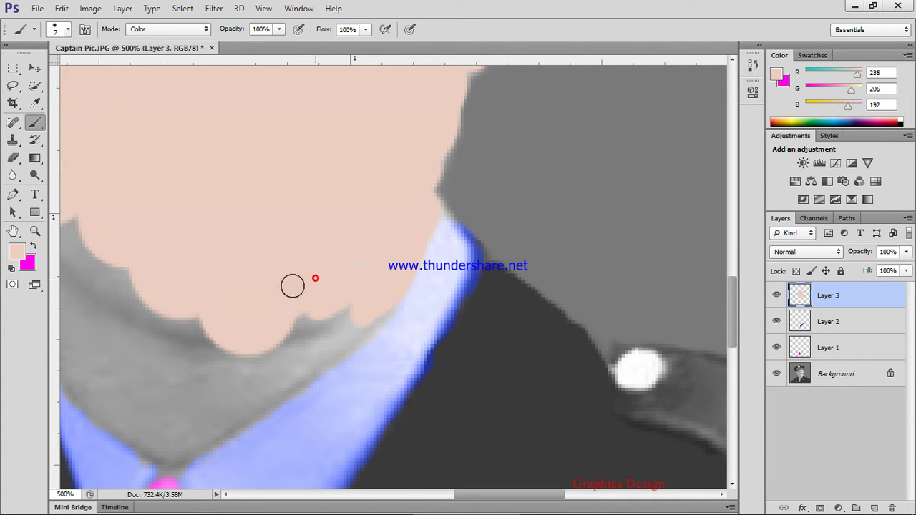
pyautogui.moveTo(378, 261)
pyautogui.mouseDown()
pyautogui.moveTo(356, 299)
pyautogui.moveTo(282, 329)
pyautogui.mouseUp()
pyautogui.moveTo(331, 293); pyautogui.dragTo(272, 337)
pyautogui.moveTo(328, 316)
pyautogui.mouseDown()
pyautogui.moveTo(322, 318)
pyautogui.moveTo(365, 309)
pyautogui.mouseUp()
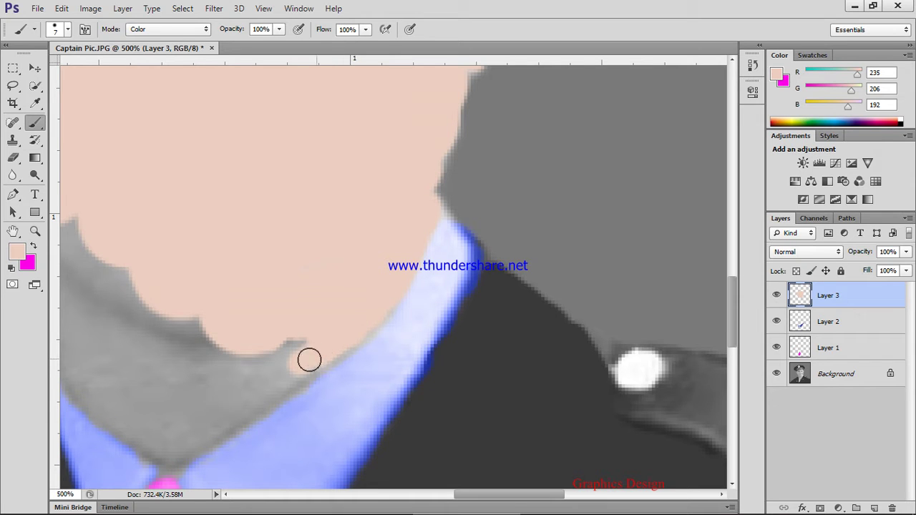
pyautogui.moveTo(294, 346); pyautogui.dragTo(281, 366)
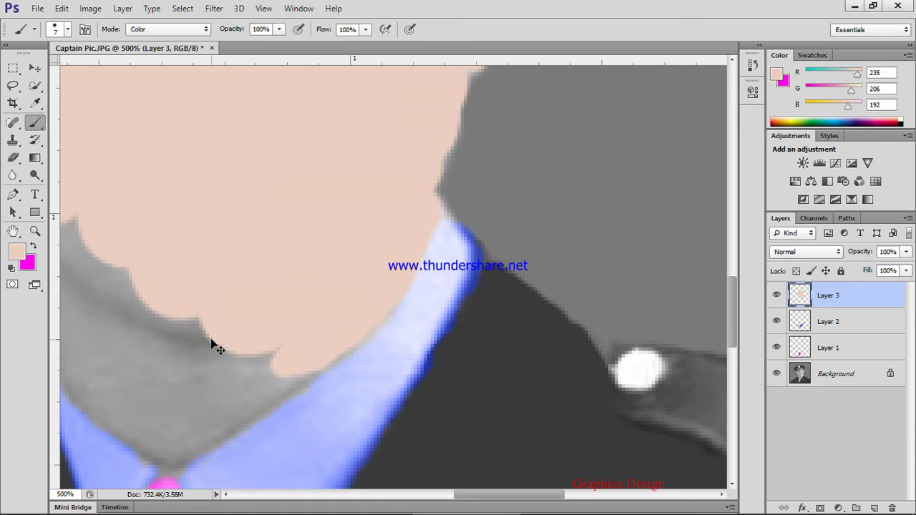
# Fill the remaining grey neck area with skin tone down to the collar opening above the tie knot
pyautogui.moveTo(211, 344); pyautogui.dragTo(274, 327)
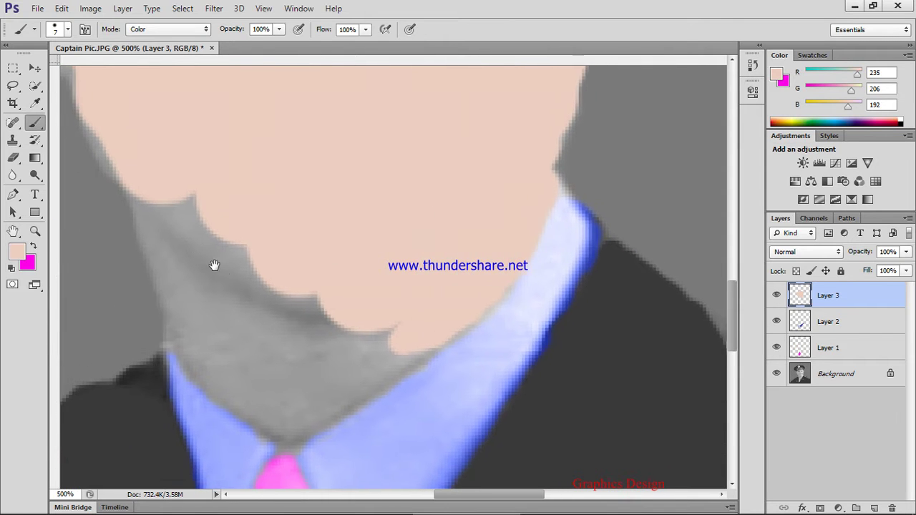
pyautogui.moveTo(219, 184)
pyautogui.mouseDown()
pyautogui.moveTo(183, 182)
pyautogui.moveTo(169, 208)
pyautogui.moveTo(162, 194)
pyautogui.moveTo(205, 347)
pyautogui.moveTo(213, 294)
pyautogui.moveTo(190, 237)
pyautogui.moveTo(215, 326)
pyautogui.moveTo(225, 332)
pyautogui.moveTo(246, 296)
pyautogui.moveTo(250, 251)
pyautogui.moveTo(234, 242)
pyautogui.moveTo(241, 239)
pyautogui.moveTo(254, 310)
pyautogui.moveTo(290, 294)
pyautogui.mouseUp()
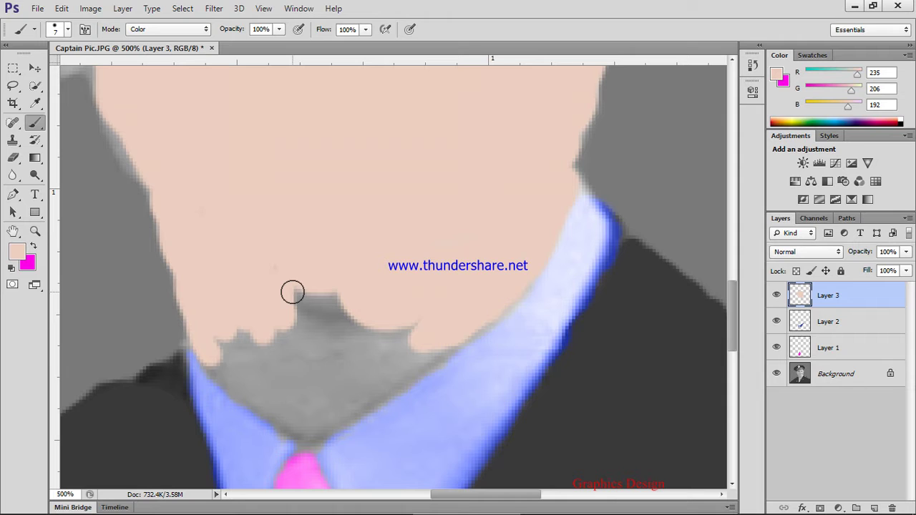
pyautogui.moveTo(292, 292)
pyautogui.mouseDown()
pyautogui.moveTo(321, 289)
pyautogui.moveTo(285, 281)
pyautogui.moveTo(281, 291)
pyautogui.moveTo(305, 312)
pyautogui.moveTo(308, 330)
pyautogui.moveTo(333, 321)
pyautogui.moveTo(321, 324)
pyautogui.moveTo(321, 300)
pyautogui.moveTo(237, 338)
pyautogui.moveTo(284, 346)
pyautogui.moveTo(376, 337)
pyautogui.moveTo(366, 336)
pyautogui.moveTo(384, 341)
pyautogui.moveTo(382, 365)
pyautogui.moveTo(407, 354)
pyautogui.moveTo(345, 362)
pyautogui.moveTo(354, 352)
pyautogui.moveTo(262, 390)
pyautogui.moveTo(218, 363)
pyautogui.moveTo(238, 388)
pyautogui.moveTo(279, 406)
pyautogui.moveTo(294, 399)
pyautogui.moveTo(302, 376)
pyautogui.moveTo(293, 395)
pyautogui.moveTo(335, 372)
pyautogui.moveTo(309, 375)
pyautogui.moveTo(386, 363)
pyautogui.moveTo(377, 378)
pyautogui.moveTo(452, 336)
pyautogui.moveTo(312, 437)
pyautogui.moveTo(346, 386)
pyautogui.moveTo(322, 391)
pyautogui.moveTo(322, 409)
pyautogui.moveTo(300, 427)
pyautogui.moveTo(277, 414)
pyautogui.mouseUp()
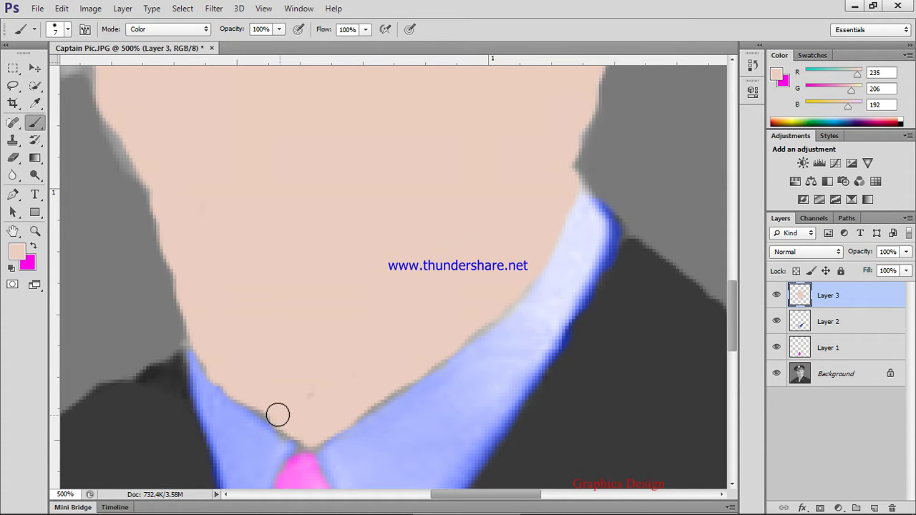
# Paint the whole ear on the image's left side with skin tone, including its inner shadows and lobe
pyautogui.scroll(10, 379, 271)
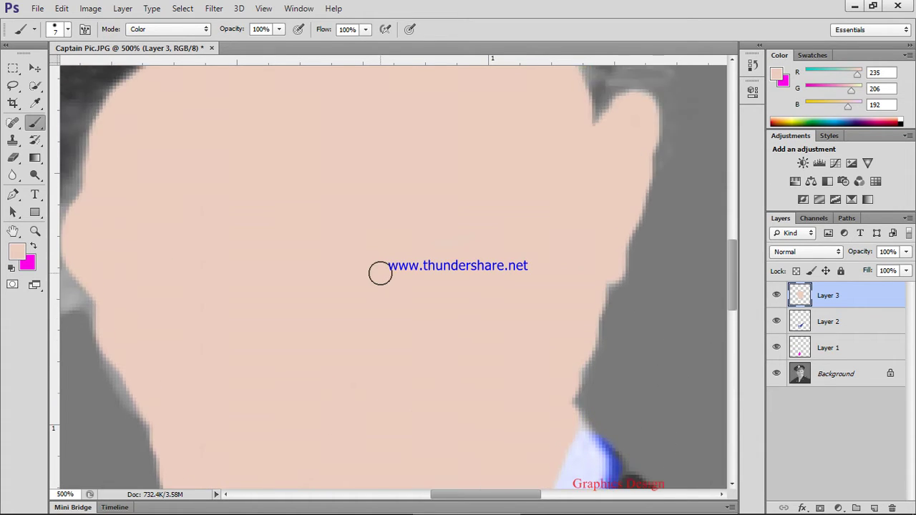
pyautogui.hotkey('ctrl', '-')
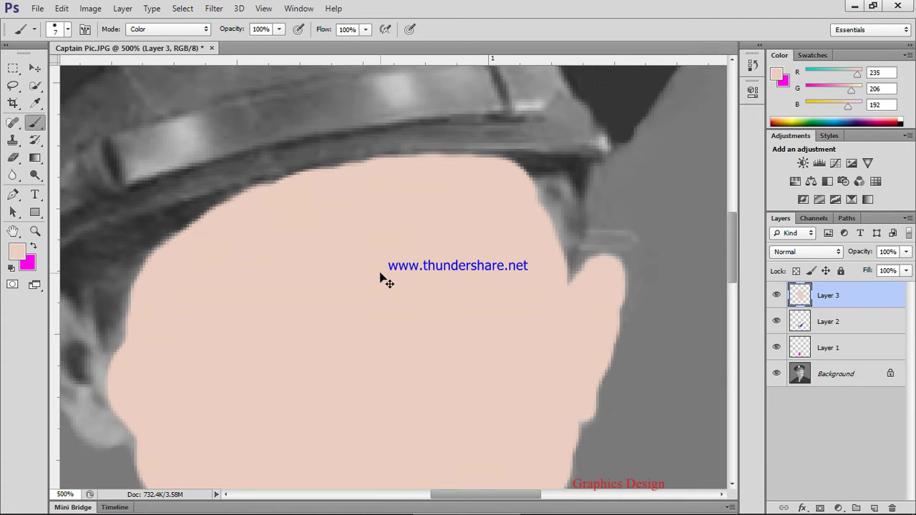
pyautogui.moveTo(163, 394)
pyautogui.mouseDown()
pyautogui.moveTo(269, 409)
pyautogui.moveTo(312, 401)
pyautogui.mouseUp()
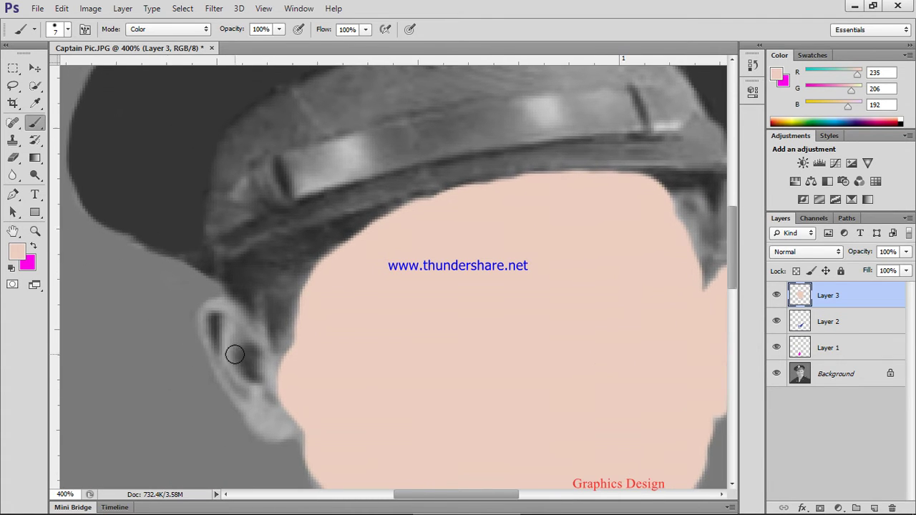
pyautogui.moveTo(235, 354)
pyautogui.mouseDown()
pyautogui.moveTo(279, 364)
pyautogui.moveTo(254, 357)
pyautogui.moveTo(251, 349)
pyautogui.moveTo(263, 362)
pyautogui.moveTo(217, 310)
pyautogui.mouseUp()
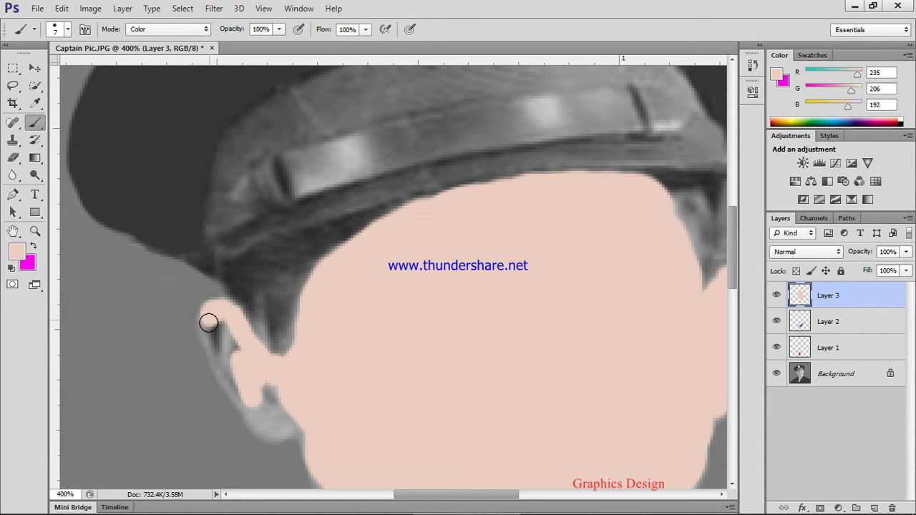
pyautogui.moveTo(210, 331)
pyautogui.mouseDown()
pyautogui.moveTo(210, 348)
pyautogui.moveTo(263, 425)
pyautogui.moveTo(263, 399)
pyautogui.mouseUp()
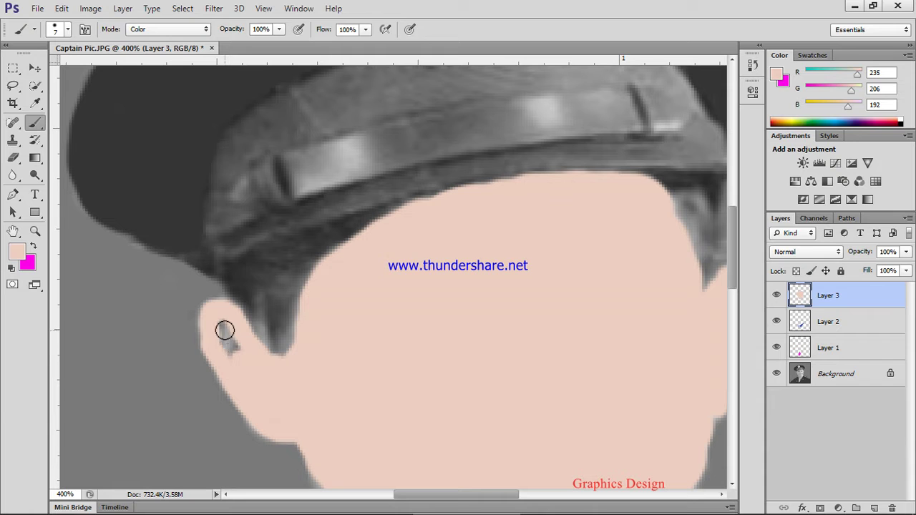
pyautogui.moveTo(224, 330); pyautogui.dragTo(237, 345)
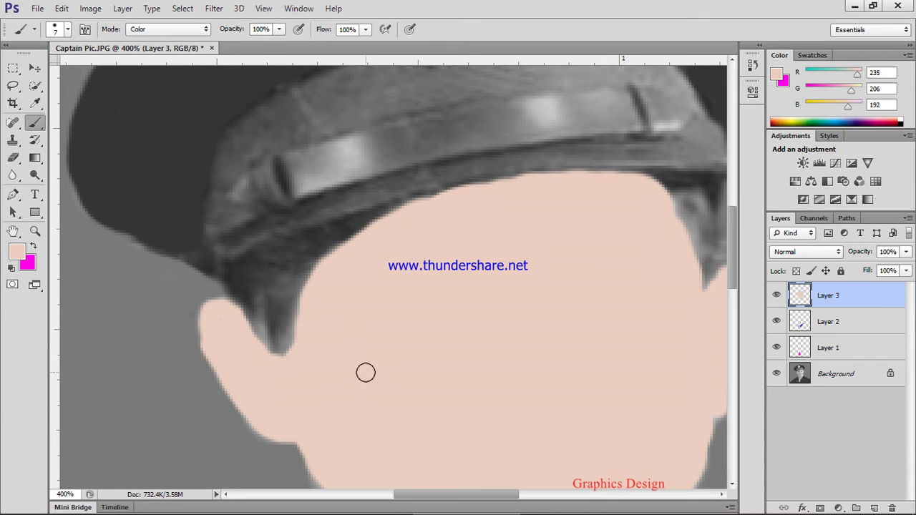
# Paint over the missed grey strip along the left jawline with skin tone and check the whole portrait at 100%
pyautogui.hotkey('ctrl', '-')
pyautogui.hotkey('ctrl', '-')
pyautogui.hotkey('ctrl', '-')
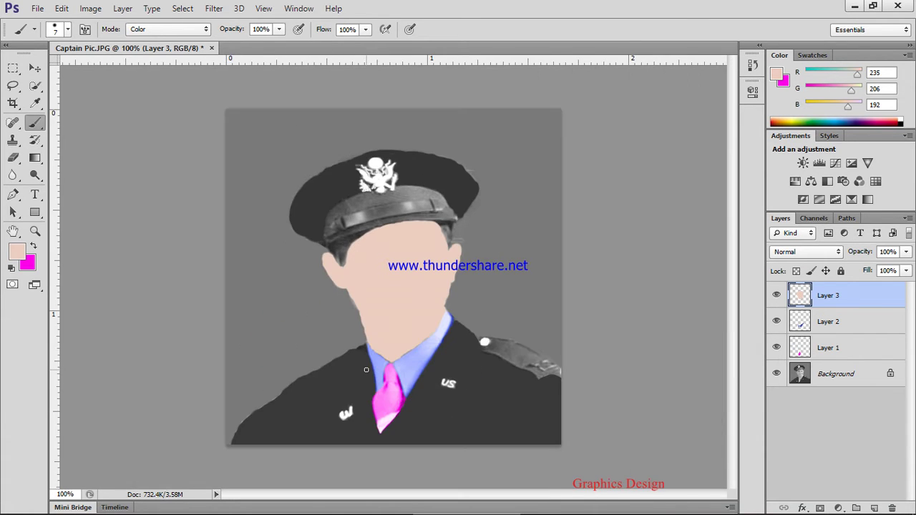
pyautogui.hotkey('ctrl', '+')
pyautogui.hotkey('ctrl', '+')
pyautogui.hotkey('ctrl', '+')
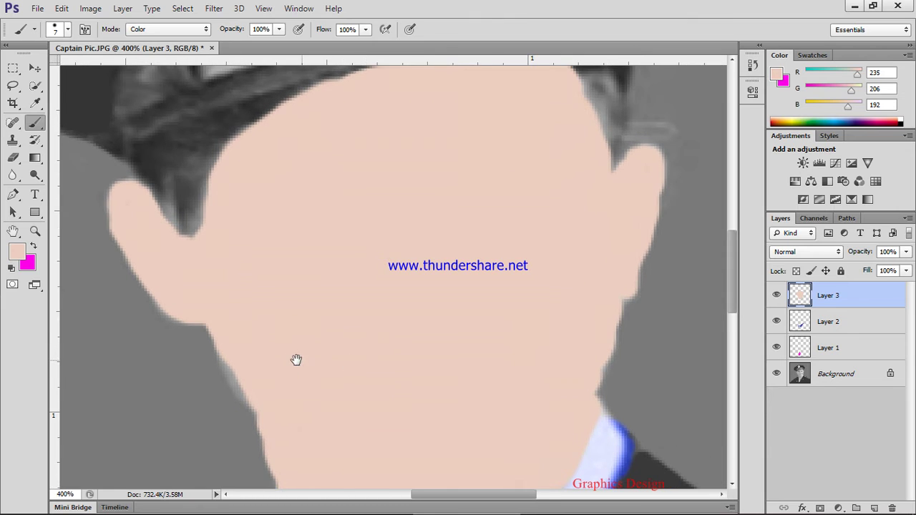
pyautogui.moveTo(296, 360); pyautogui.dragTo(313, 379)
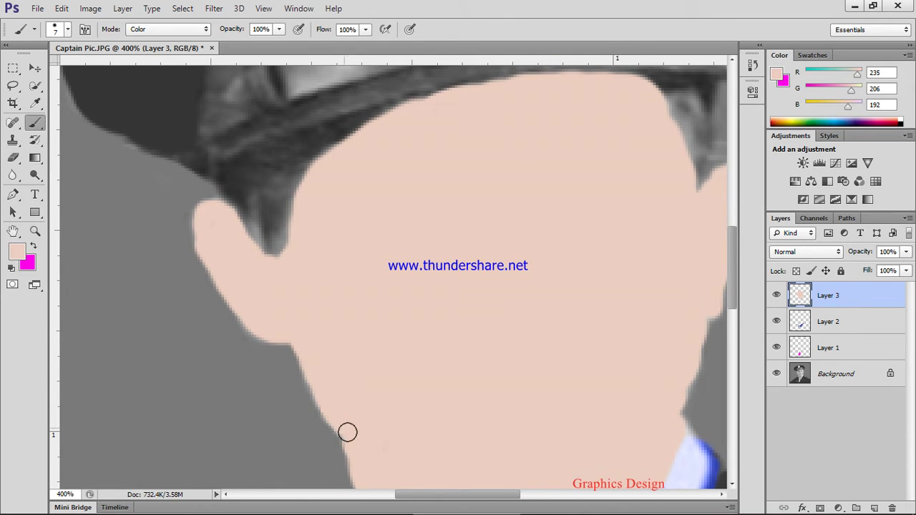
pyautogui.hotkey('ctrl', '-')
pyautogui.hotkey('ctrl', '-')
pyautogui.hotkey('ctrl', '-')
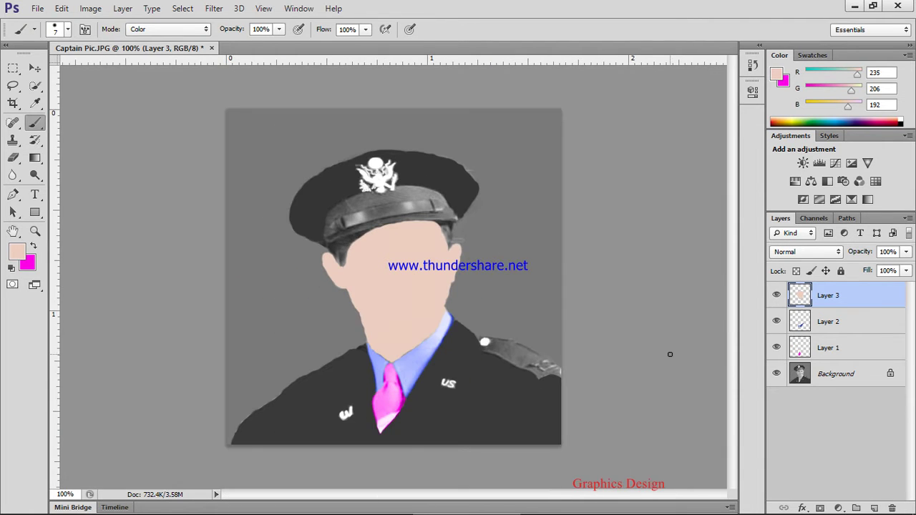
# Set the skin layer's blending mode to Color and inspect the toned face up close
pyautogui.click(816, 253)
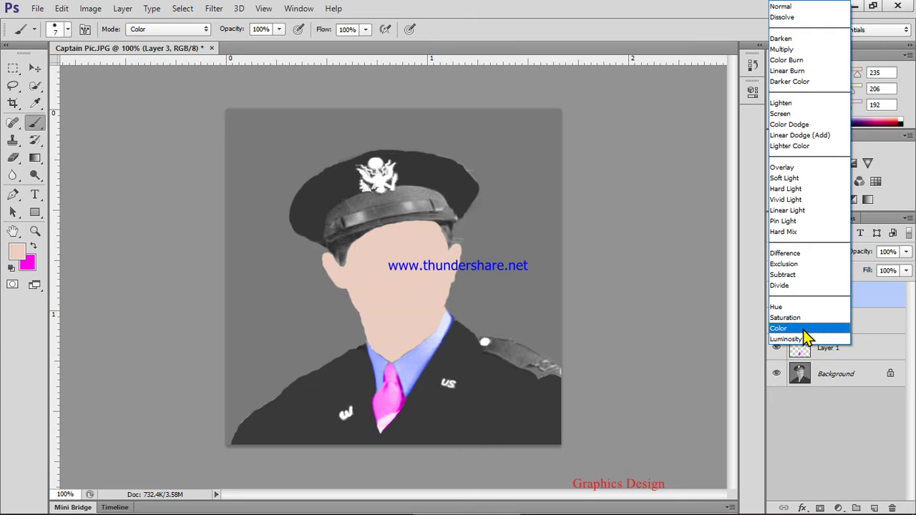
pyautogui.click(802, 327)
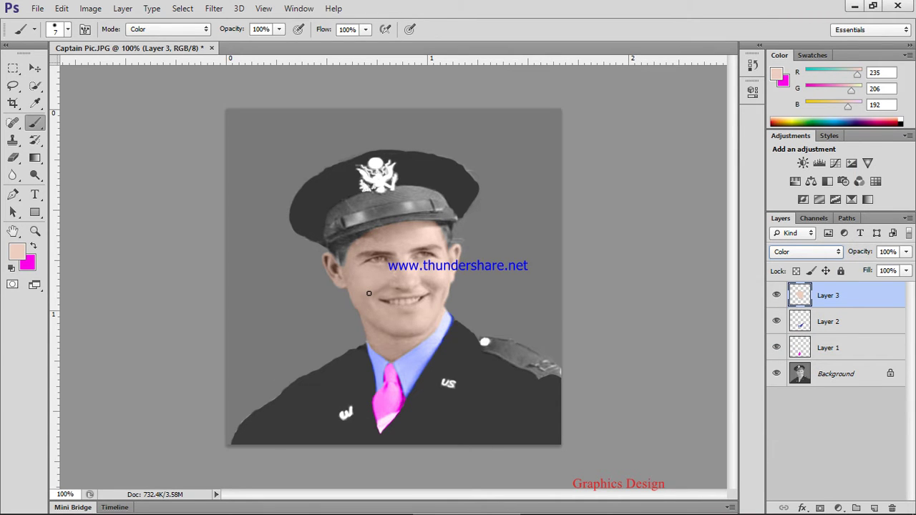
pyautogui.scroll(4, 368, 294)
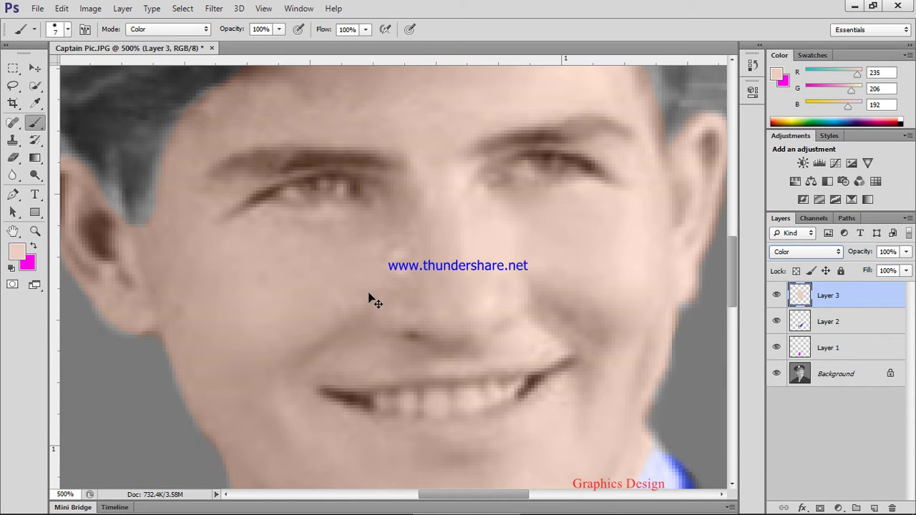
# Create a new layer above the skin layer and reduce the brush size to 3 px
pyautogui.hotkey('ctrl', 'shift', 'n')
pyautogui.press('Return')
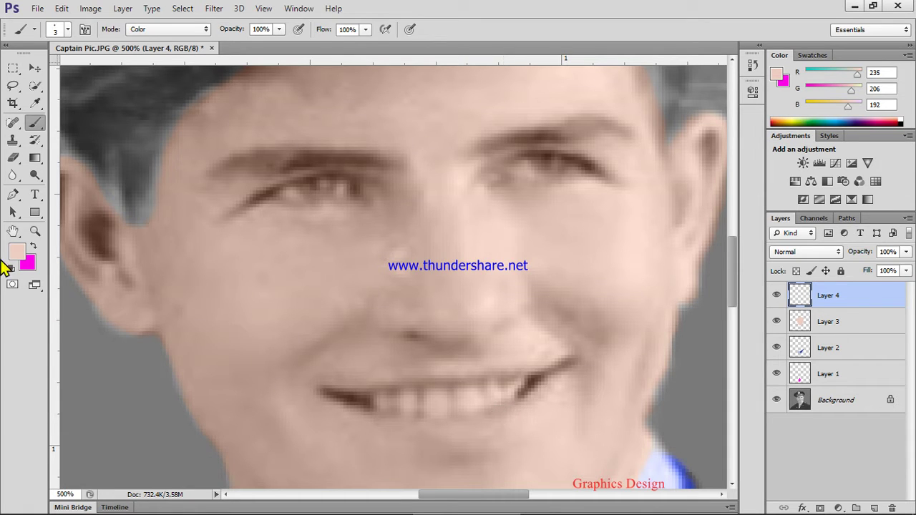
pyautogui.press('[')
pyautogui.press('[')
pyautogui.press('[')
pyautogui.press('[')
# Swap the foreground and background colors and change the magenta foreground color to white, RGB 255, 255, 255
pyautogui.click(17, 252)
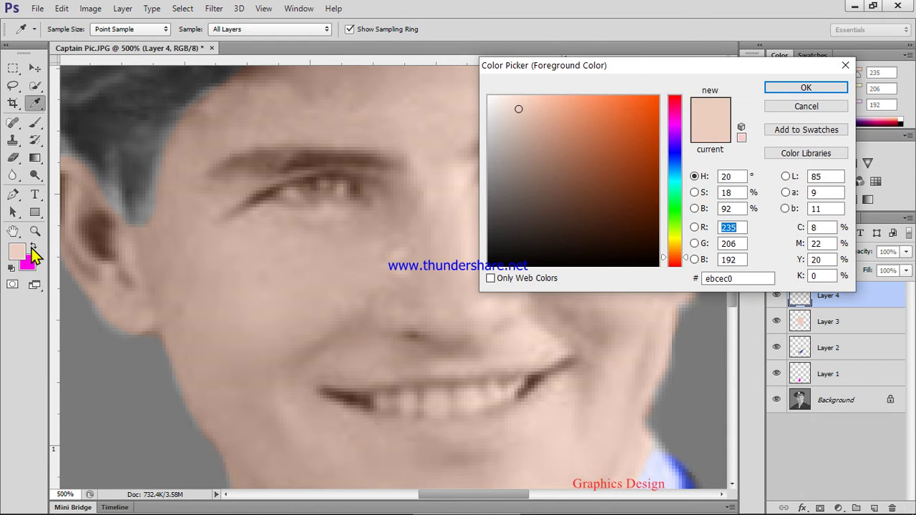
pyautogui.click(32, 246)
pyautogui.click(34, 245)
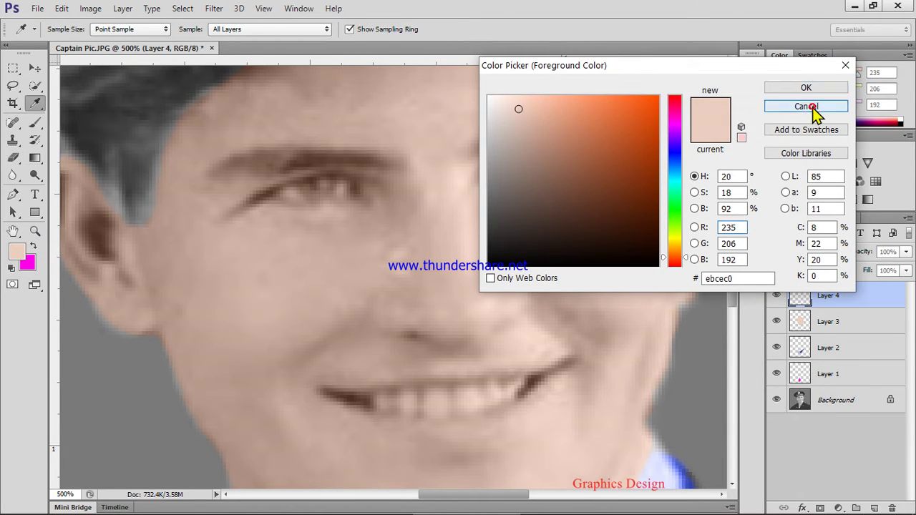
pyautogui.click(806, 107)
pyautogui.click(33, 246)
pyautogui.press('i')
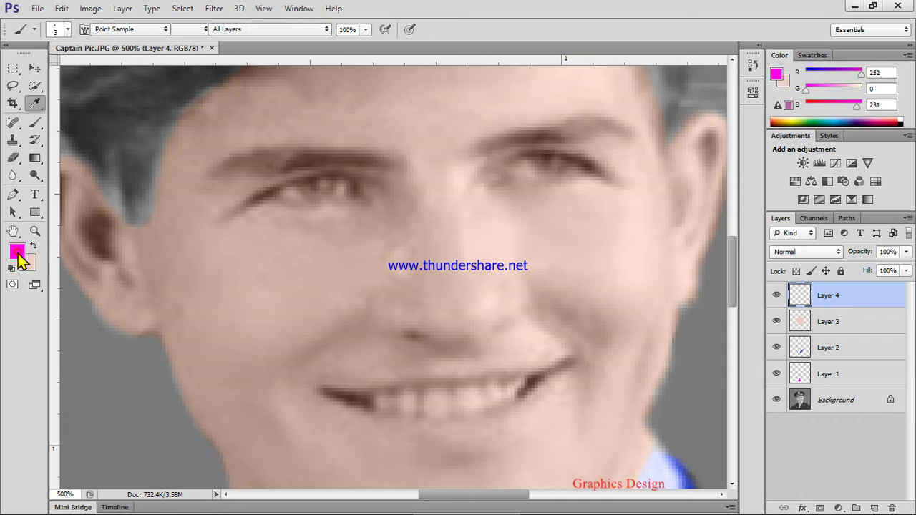
pyautogui.click(17, 252)
pyautogui.moveTo(550, 122); pyautogui.dragTo(433, 86)
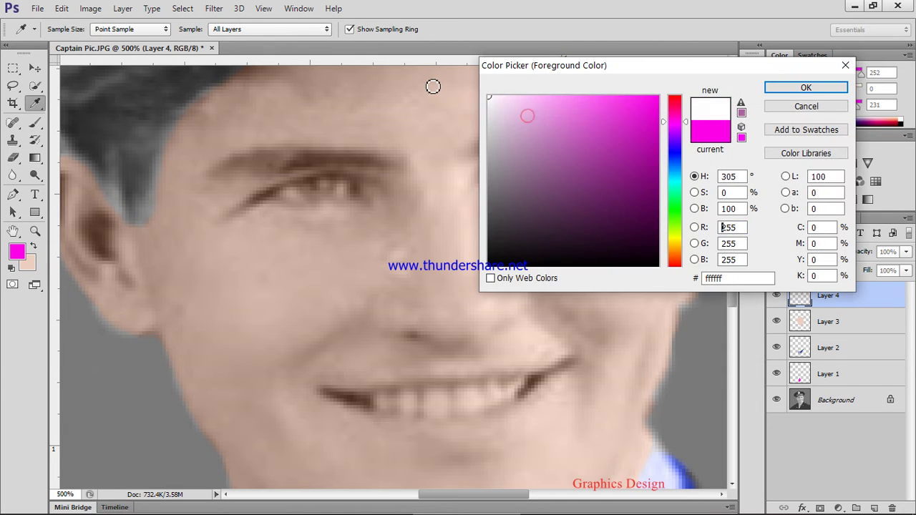
pyautogui.click(803, 88)
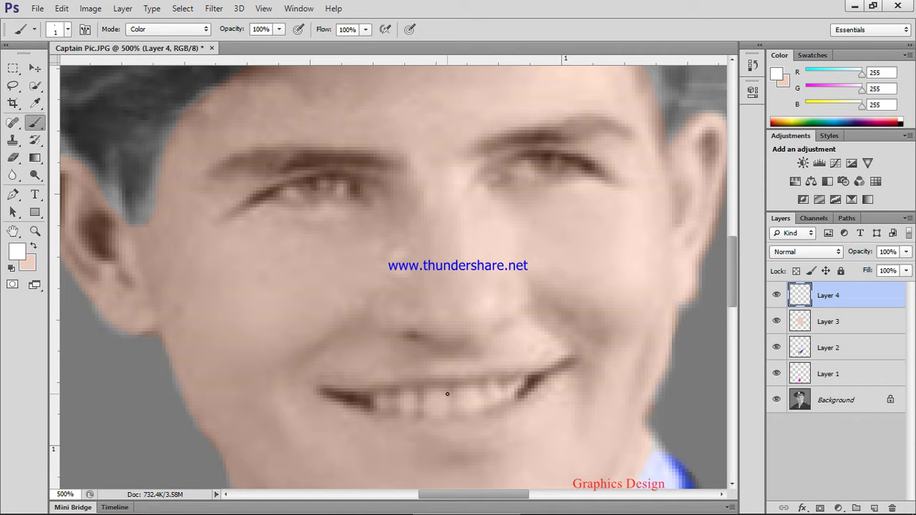
# Lower the new layer's opacity to 48% and paint the front tooth at the middle of the smile white
pyautogui.hotkey('ctrl', '+')
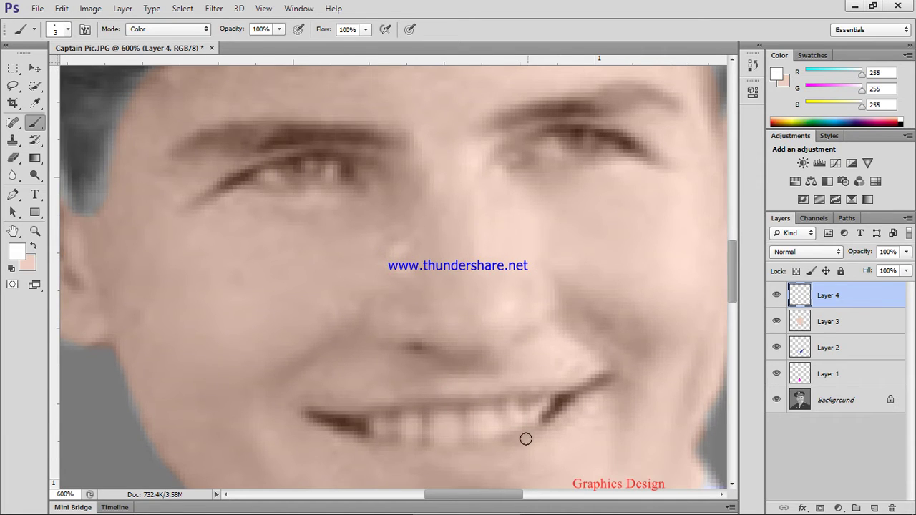
pyautogui.click(906, 252)
pyautogui.moveTo(905, 267); pyautogui.dragTo(870, 267)
pyautogui.click(448, 421)
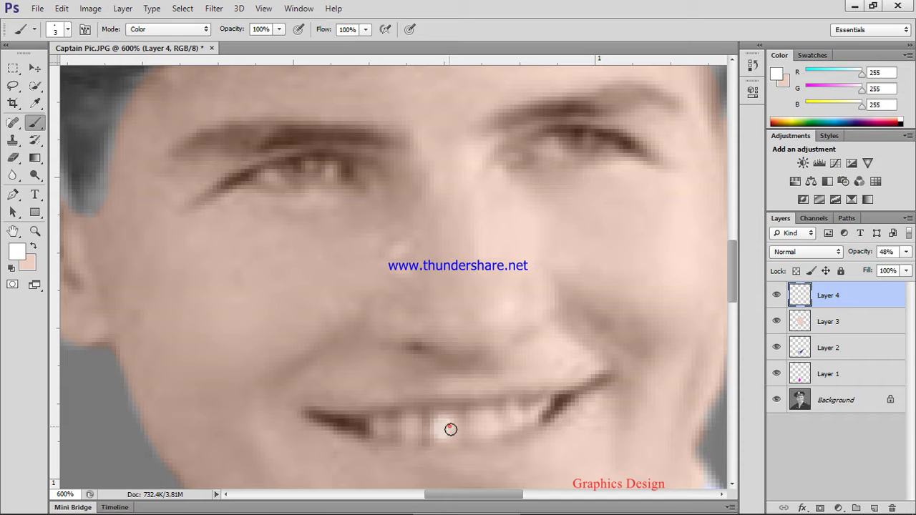
pyautogui.moveTo(450, 429)
pyautogui.mouseDown()
pyautogui.moveTo(441, 442)
pyautogui.moveTo(456, 417)
pyautogui.moveTo(455, 428)
pyautogui.mouseUp()
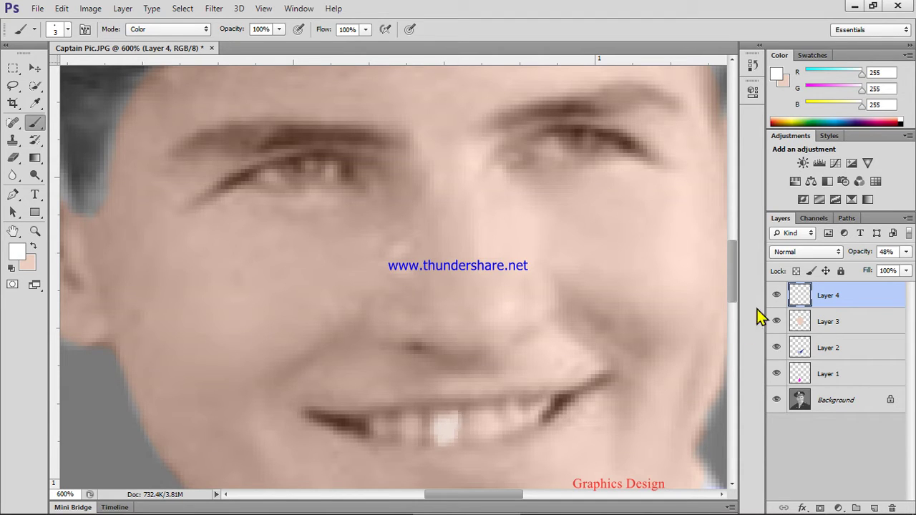
# Reduce the teeth layer's opacity to 36% and paint the remaining upper teeth white on both sides of the front tooth
pyautogui.click(906, 252)
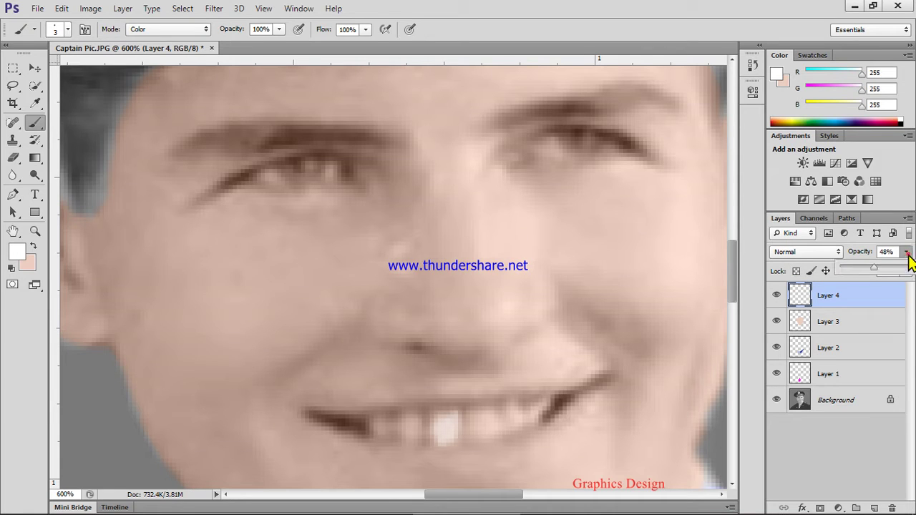
pyautogui.moveTo(870, 266); pyautogui.dragTo(864, 267)
pyautogui.click(469, 419)
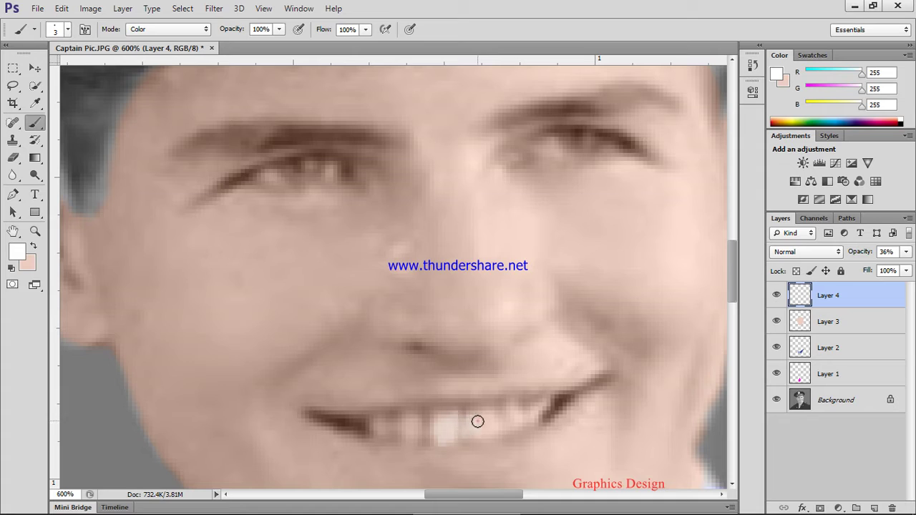
pyautogui.click(473, 432)
pyautogui.moveTo(470, 436)
pyautogui.mouseDown()
pyautogui.moveTo(497, 417)
pyautogui.moveTo(490, 427)
pyautogui.moveTo(487, 416)
pyautogui.moveTo(494, 428)
pyautogui.moveTo(507, 408)
pyautogui.moveTo(508, 426)
pyautogui.moveTo(531, 413)
pyautogui.mouseUp()
pyautogui.click(510, 413)
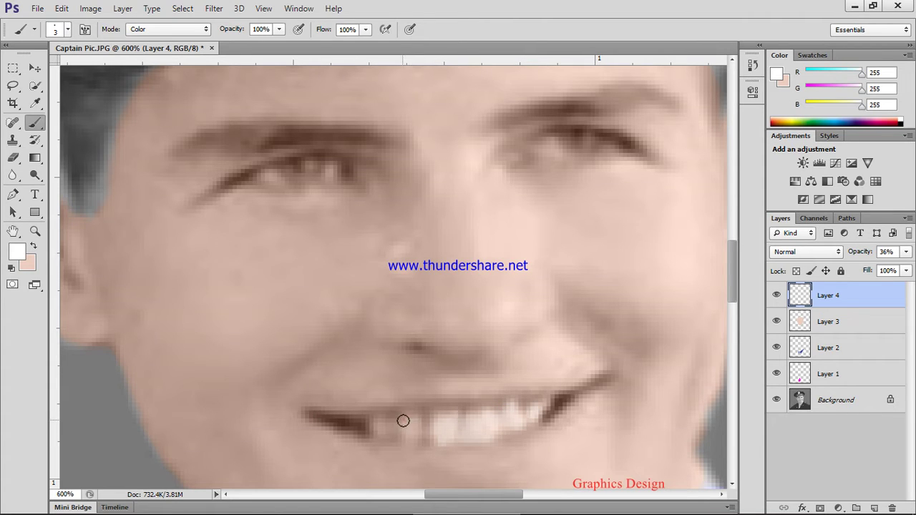
pyautogui.moveTo(403, 420); pyautogui.dragTo(427, 428)
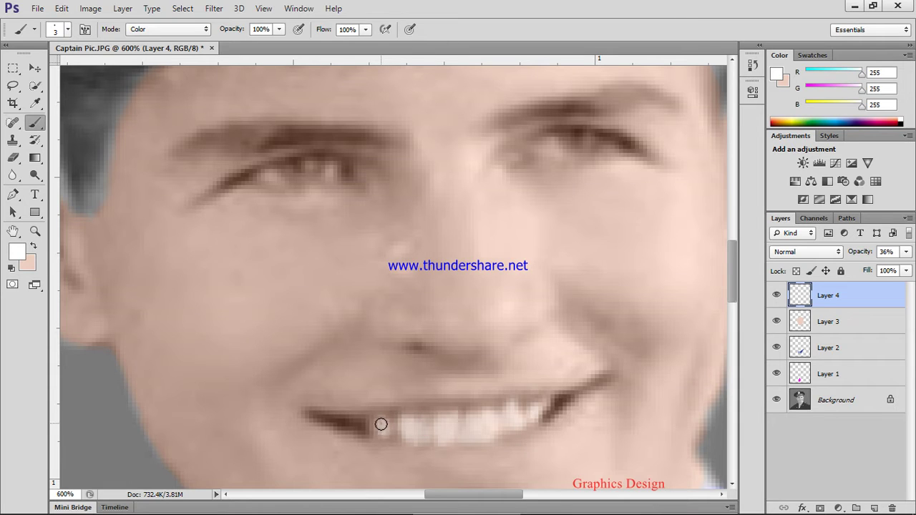
pyautogui.moveTo(380, 437)
pyautogui.mouseDown()
pyautogui.moveTo(391, 427)
pyautogui.moveTo(403, 433)
pyautogui.mouseUp()
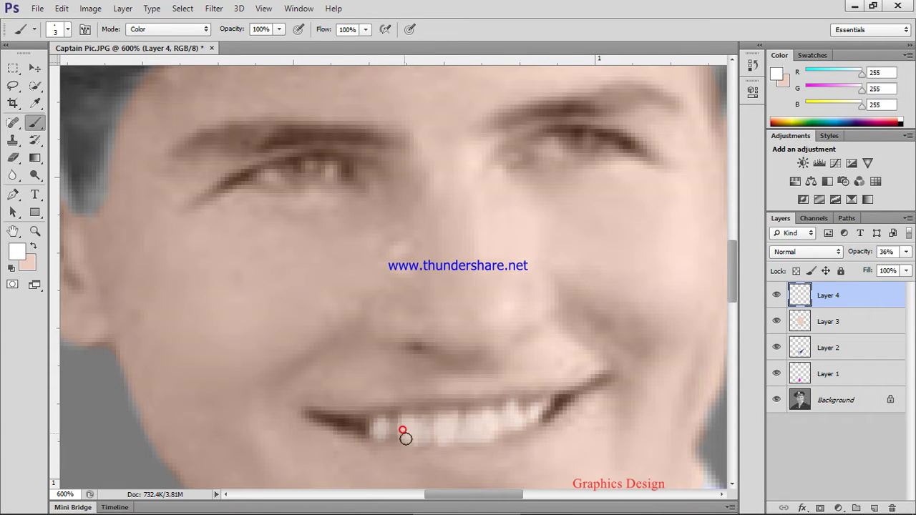
# Dab with the 30 px Eraser beside the nose tip and check the whitened teeth in the whole portrait
pyautogui.click(12, 159)
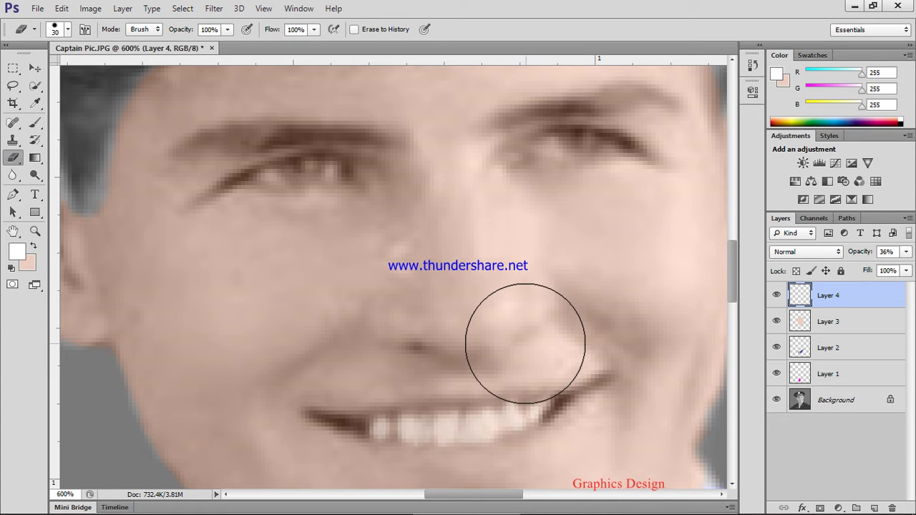
pyautogui.click(524, 344)
pyautogui.click(512, 345)
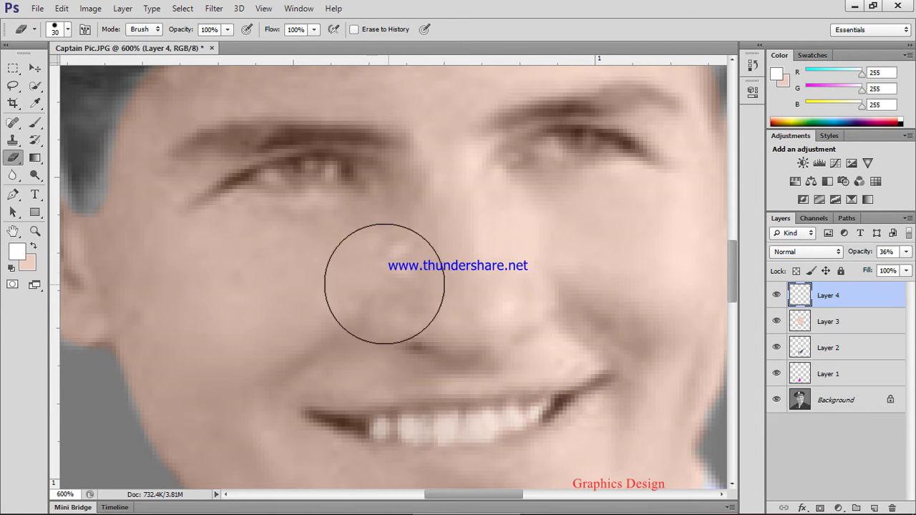
pyautogui.scroll(-6, 360, 267)
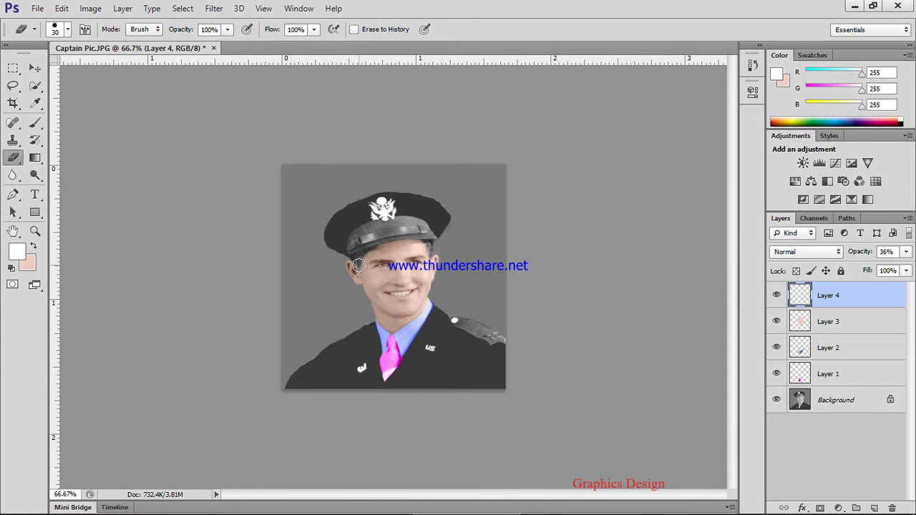
pyautogui.scroll(5, 360, 267)
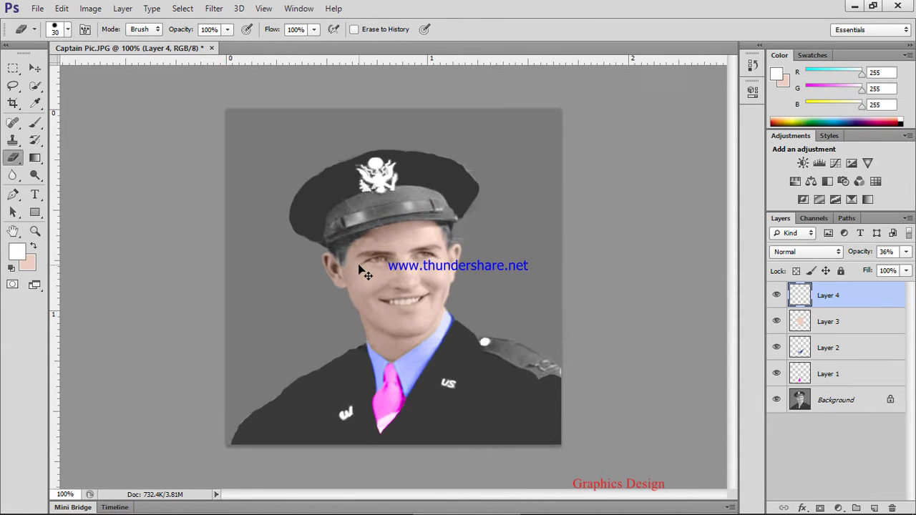
pyautogui.scroll(5, 360, 268)
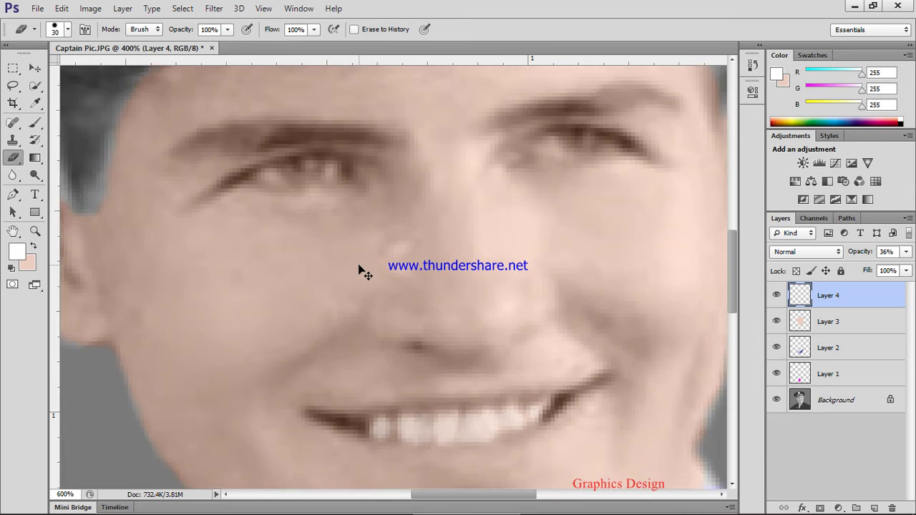
# At the eye on the image's left side, shrink the Eraser to 1 px and raise the teeth layer's opacity to 69%
pyautogui.press('space')
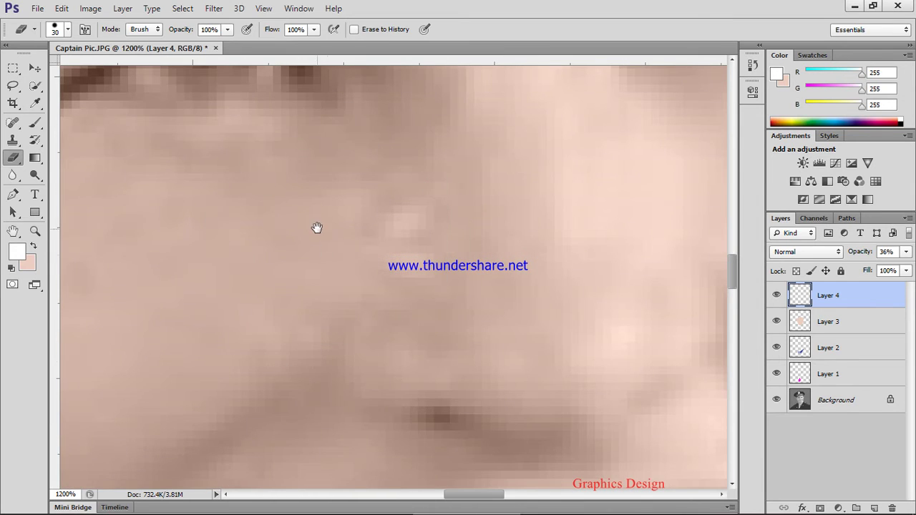
pyautogui.moveTo(317, 229); pyautogui.dragTo(374, 390)
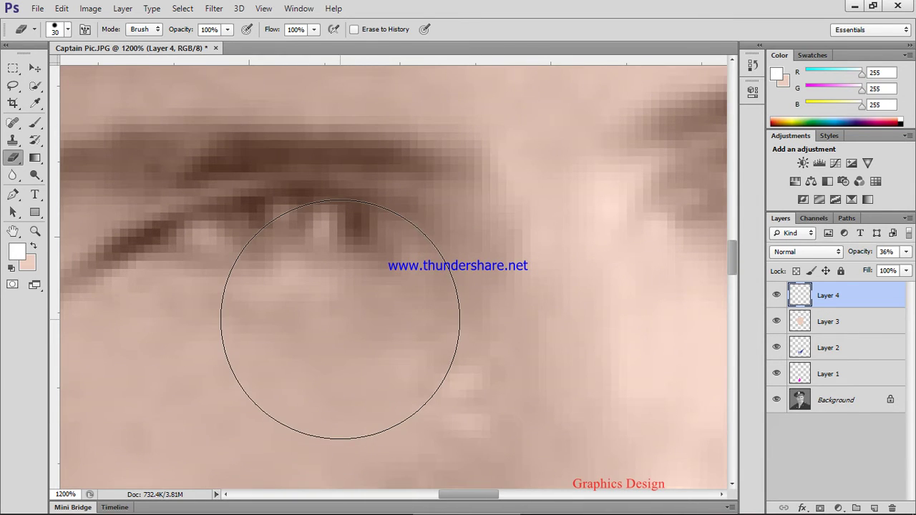
pyautogui.press('[')
pyautogui.press('[')
pyautogui.press('[')
pyautogui.press('[')
pyautogui.press('[')
pyautogui.press('[')
pyautogui.press('[')
pyautogui.press('[')
pyautogui.press('[')
pyautogui.press('[')
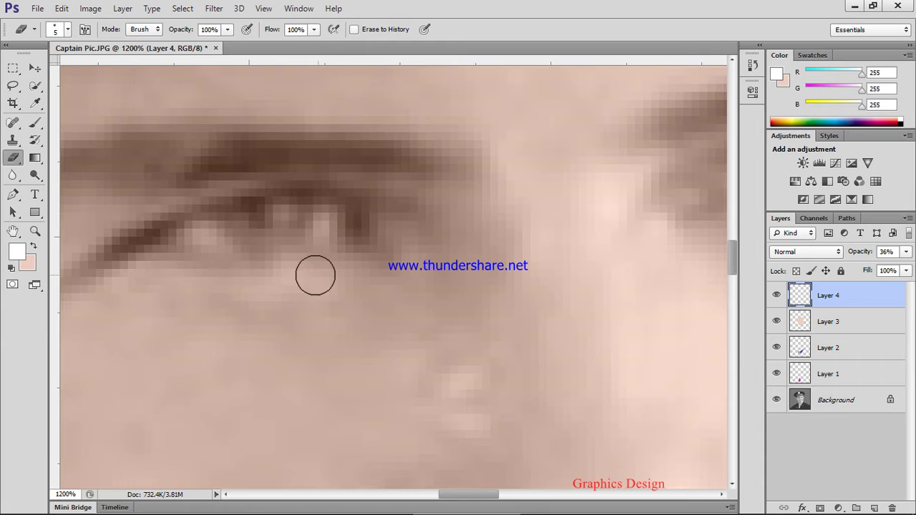
pyautogui.press('[')
pyautogui.click(906, 258)
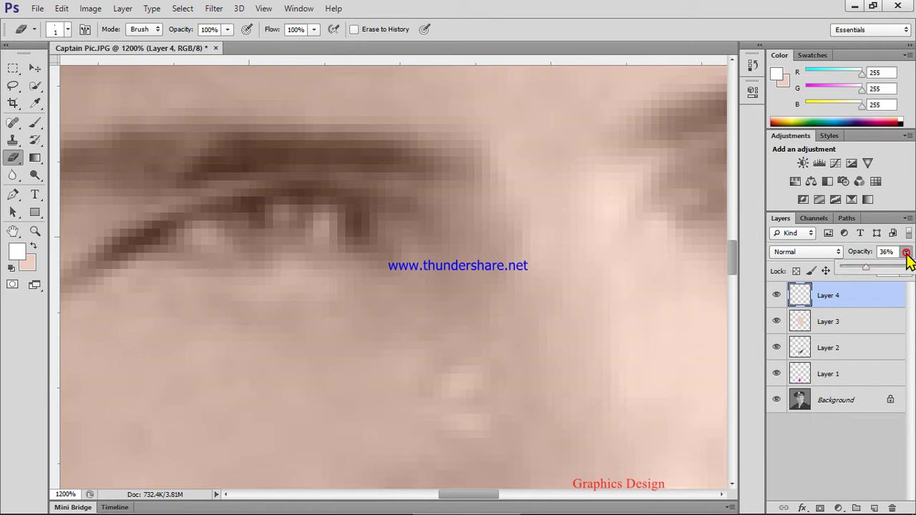
pyautogui.click(887, 268)
# Try to brighten the white of the eye on the image's left side with small 1 px Eraser dabs
pyautogui.click(328, 226)
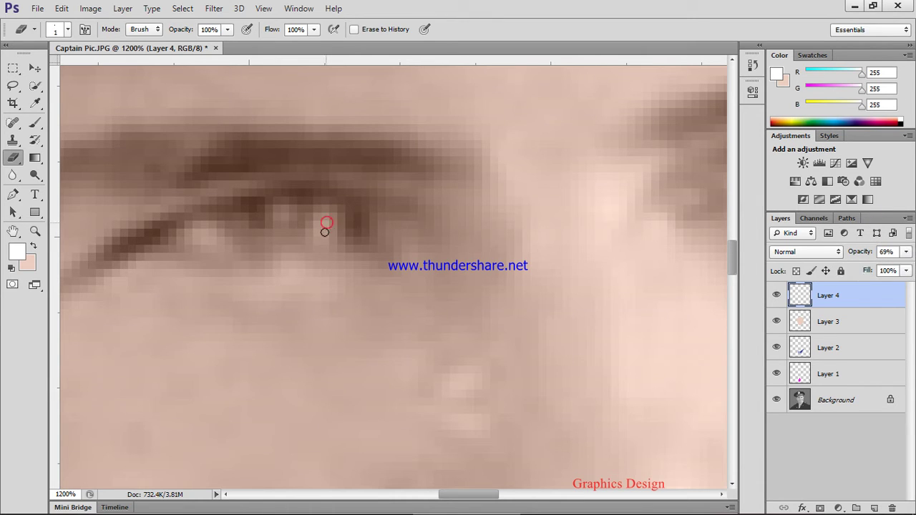
pyautogui.click(211, 227)
pyautogui.click(198, 223)
pyautogui.click(206, 222)
pyautogui.click(214, 226)
pyautogui.doubleClick(217, 239)
pyautogui.doubleClick(225, 245)
pyautogui.doubleClick(197, 228)
pyautogui.click(203, 231)
# Try the same 1 px Eraser dabs on the white of the other eye and check the whole portrait at 100%
pyautogui.scroll(-3, 323, 238)
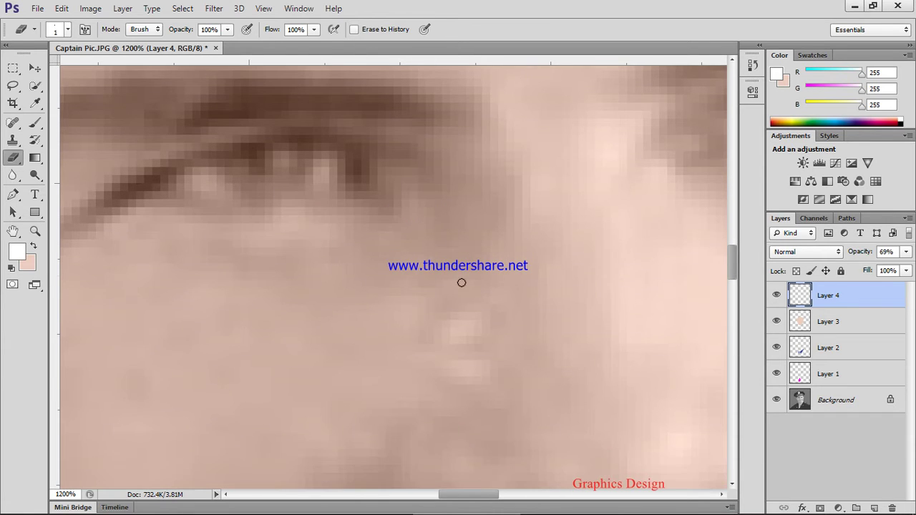
pyautogui.moveTo(485, 288); pyautogui.dragTo(176, 331)
pyautogui.moveTo(377, 236); pyautogui.dragTo(461, 267)
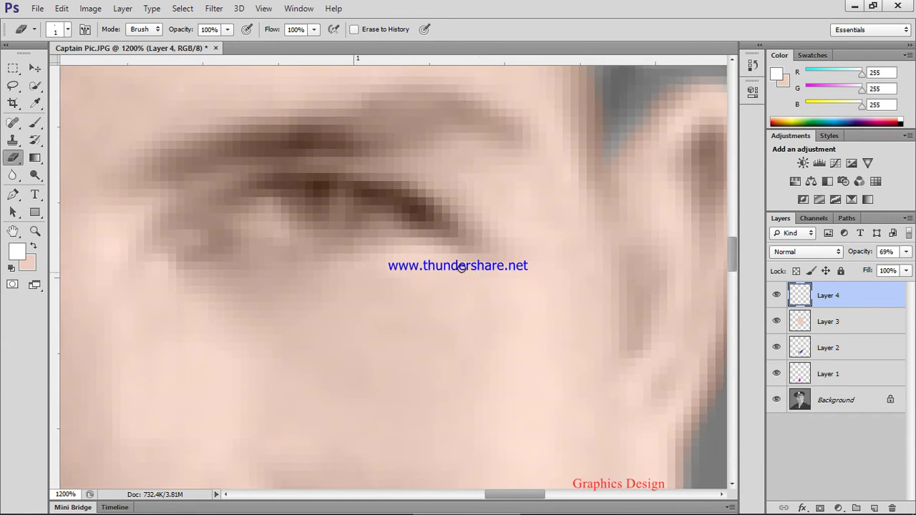
pyautogui.click(273, 228)
pyautogui.click(263, 206)
pyautogui.scroll(-8, 363, 245)
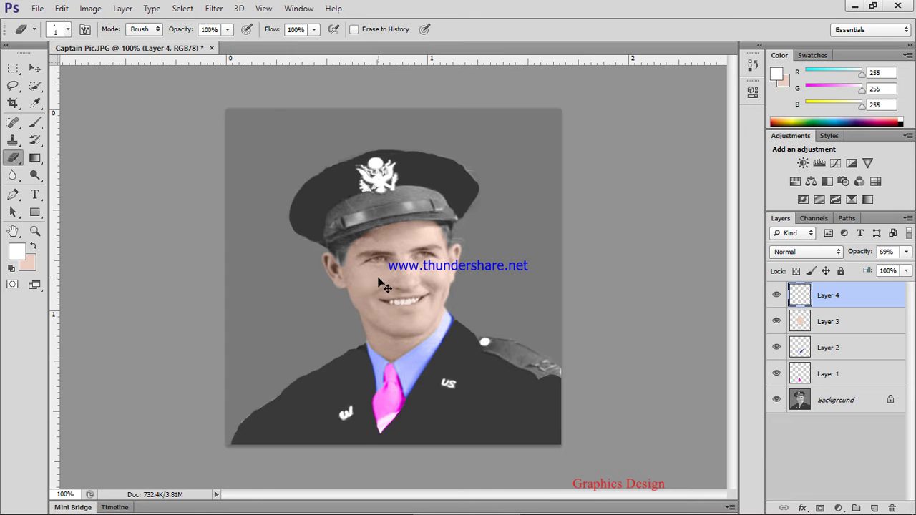
# Lower the teeth layer's opacity to 35% while viewing the mouth up close
pyautogui.scroll(5, 377, 281)
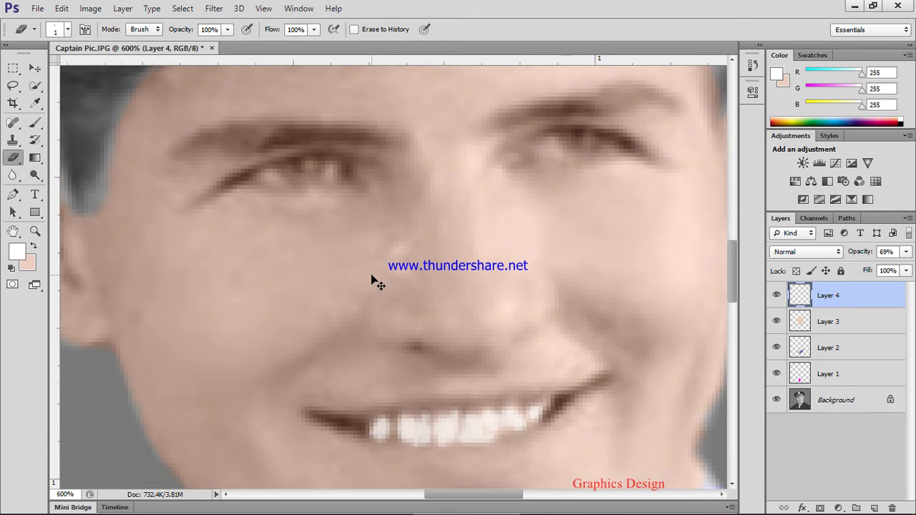
pyautogui.scroll(1, 377, 281)
pyautogui.moveTo(393, 375); pyautogui.dragTo(385, 188)
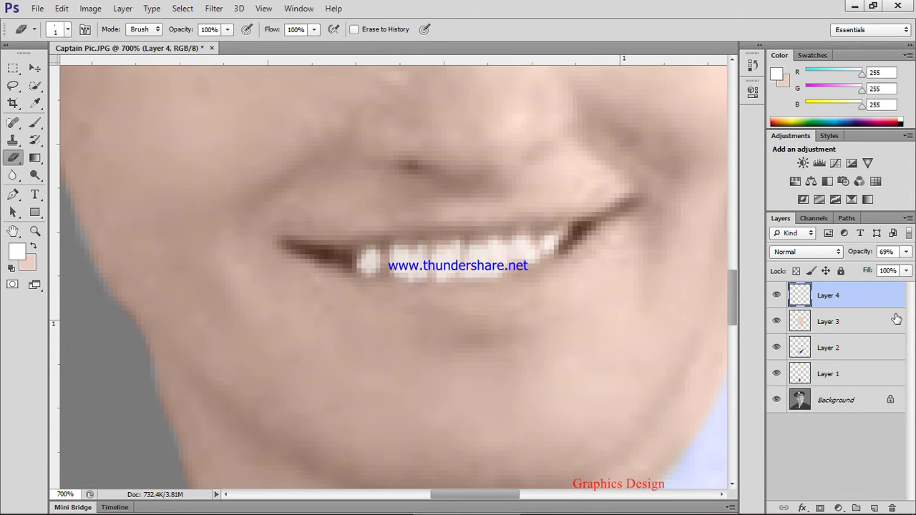
pyautogui.click(906, 252)
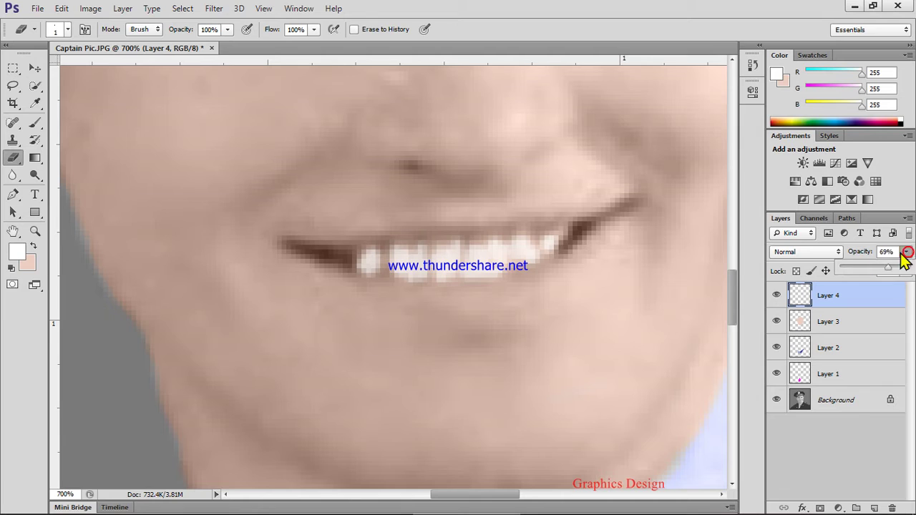
pyautogui.click(865, 265)
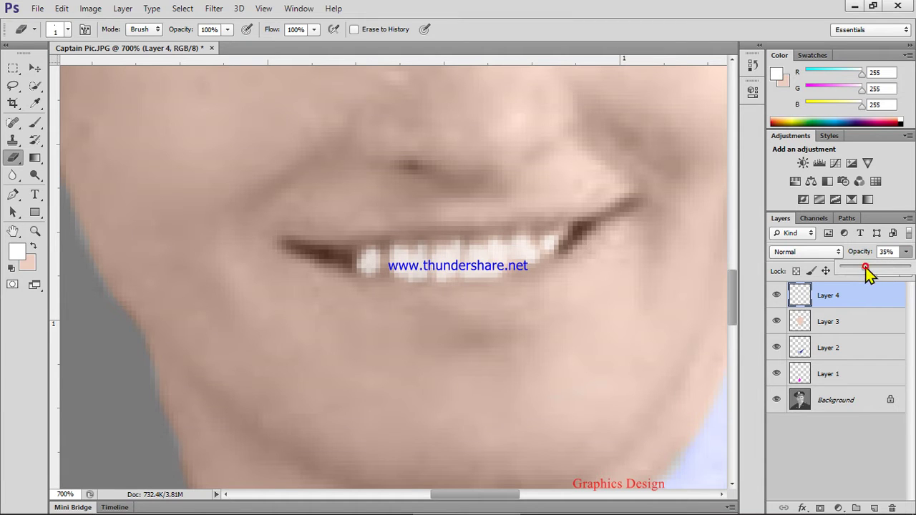
# Try to touch up the gap beside the first tooth on the image's left side with 1 px Eraser dabs
pyautogui.click(380, 261)
pyautogui.click(382, 269)
pyautogui.click(382, 264)
pyautogui.click(380, 260)
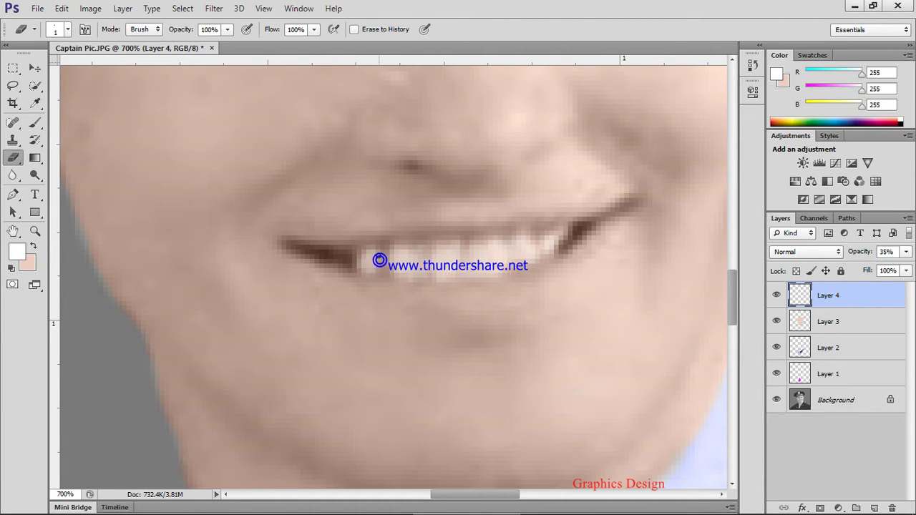
pyautogui.moveTo(380, 259); pyautogui.dragTo(379, 257)
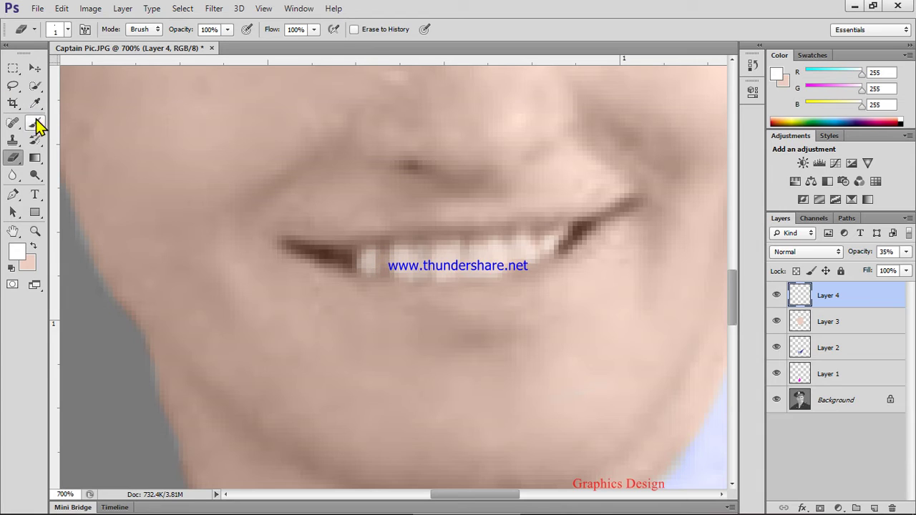
# Paint the gap beside the first tooth white with the 3 px Brush and check the whole portrait at 100%
pyautogui.press('b')
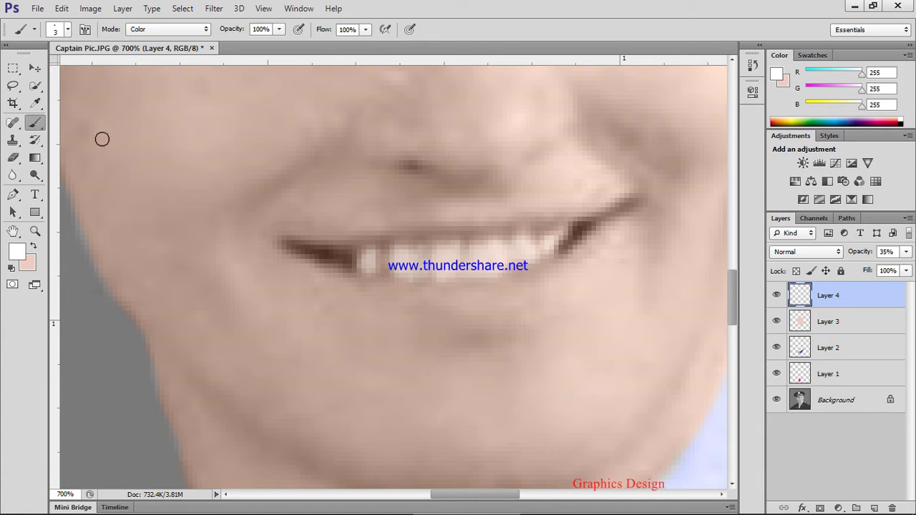
pyautogui.click(385, 267)
pyautogui.moveTo(386, 268); pyautogui.dragTo(381, 269)
pyautogui.scroll(2, 402, 259)
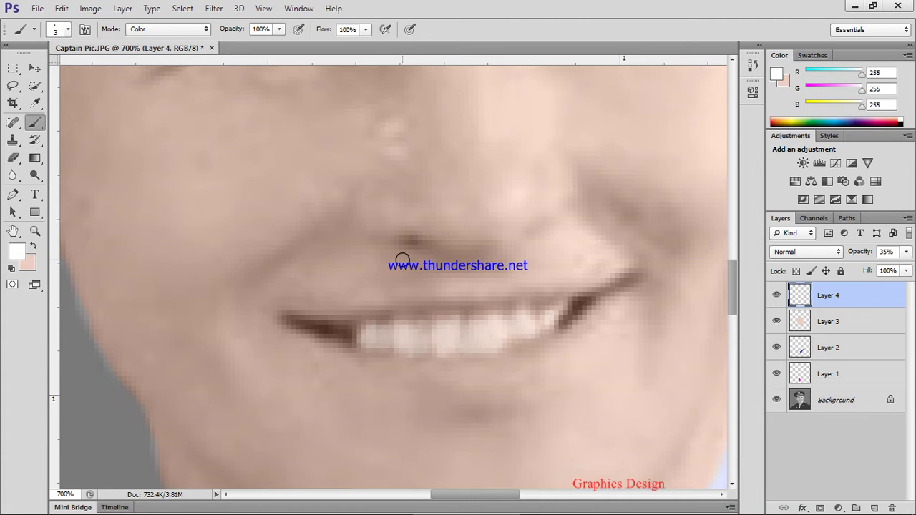
pyautogui.scroll(3, 319, 286)
pyautogui.scroll(-2, 320, 289)
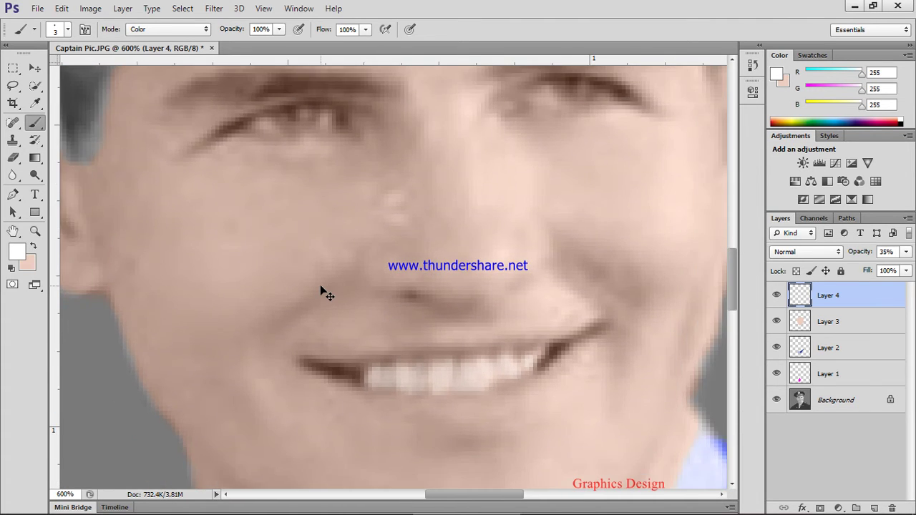
pyautogui.scroll(-4, 321, 289)
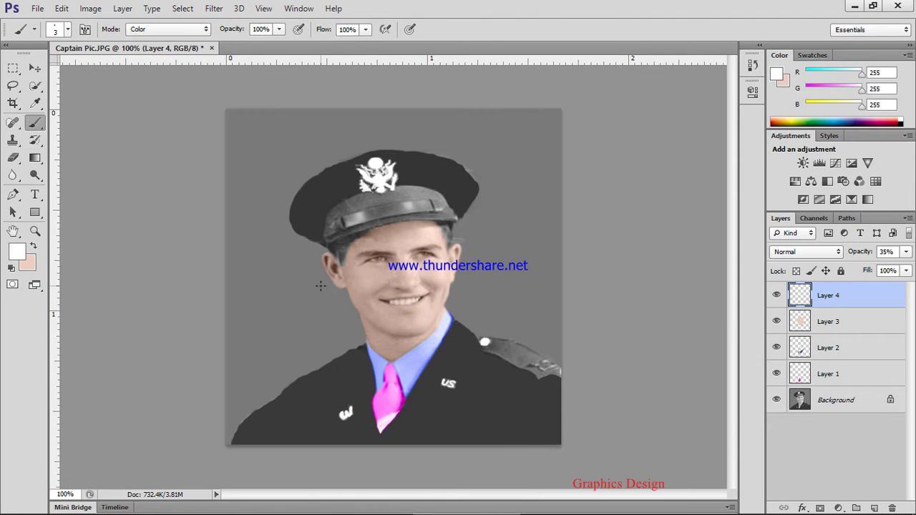
pyautogui.scroll(-1, 319, 289)
pyautogui.scroll(2, 320, 289)
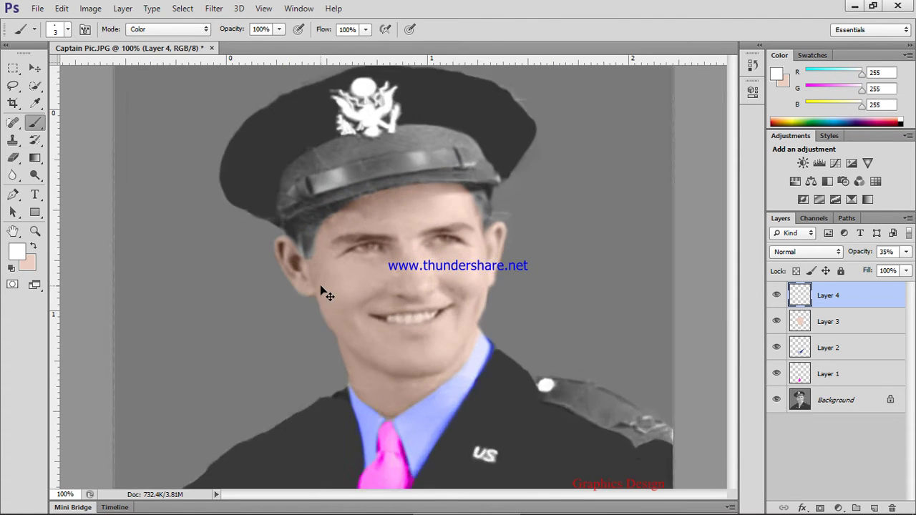
# Shrink the Brush to 1 px, whiten the eye on the image's left side, and check the whole portrait
pyautogui.scroll(8, 321, 290)
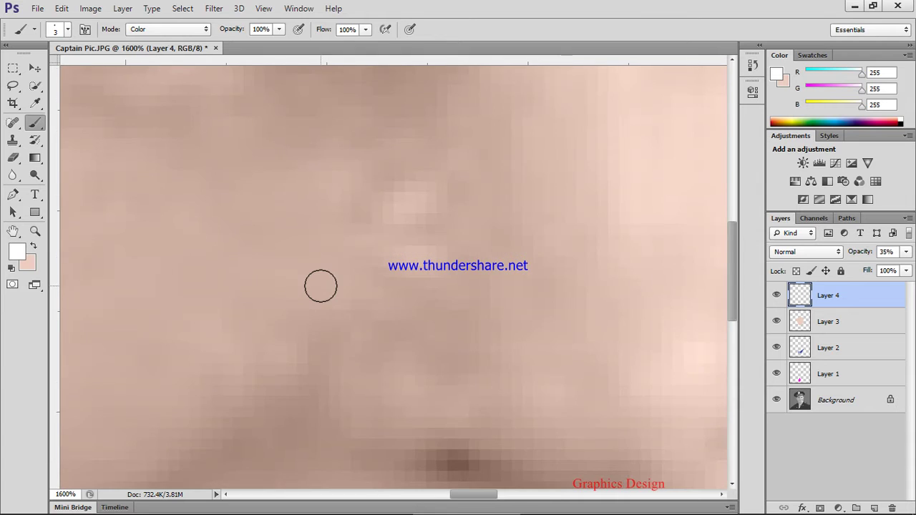
pyautogui.moveTo(272, 224)
pyautogui.mouseDown()
pyautogui.moveTo(272, 311)
pyautogui.moveTo(294, 351)
pyautogui.mouseUp()
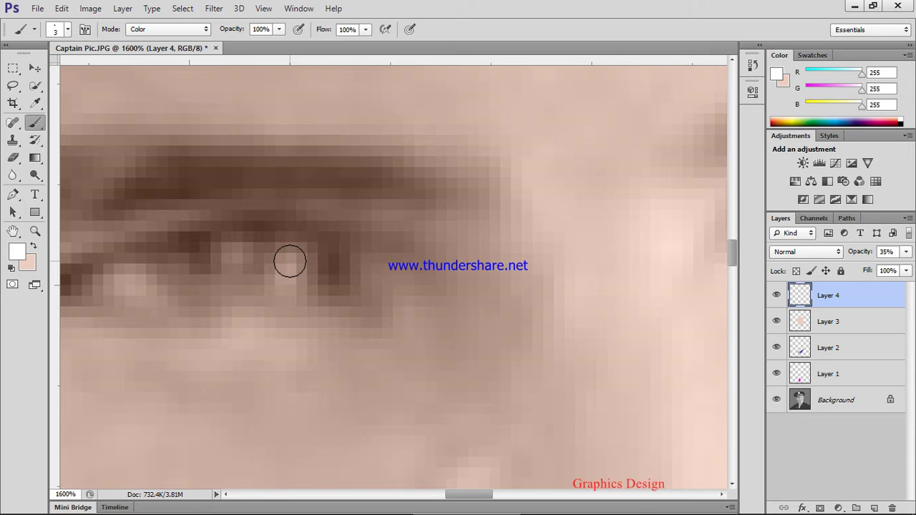
pyautogui.press('[')
pyautogui.press('[')
pyautogui.click(286, 265)
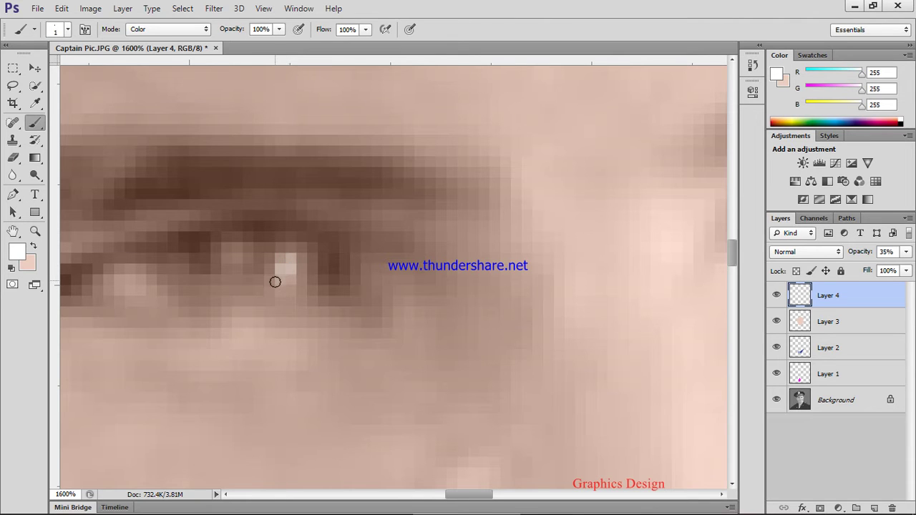
pyautogui.moveTo(274, 282)
pyautogui.mouseDown()
pyautogui.moveTo(296, 278)
pyautogui.moveTo(306, 257)
pyautogui.moveTo(298, 286)
pyautogui.moveTo(269, 296)
pyautogui.moveTo(157, 302)
pyautogui.moveTo(187, 308)
pyautogui.mouseUp()
pyautogui.moveTo(140, 274)
pyautogui.mouseDown()
pyautogui.moveTo(148, 287)
pyautogui.moveTo(116, 272)
pyautogui.moveTo(119, 295)
pyautogui.moveTo(140, 302)
pyautogui.mouseUp()
pyautogui.hotkey('ctrl', '-')
pyautogui.hotkey('ctrl', '-')
pyautogui.hotkey('ctrl', '-')
pyautogui.hotkey('ctrl', '-')
pyautogui.hotkey('ctrl', '-')
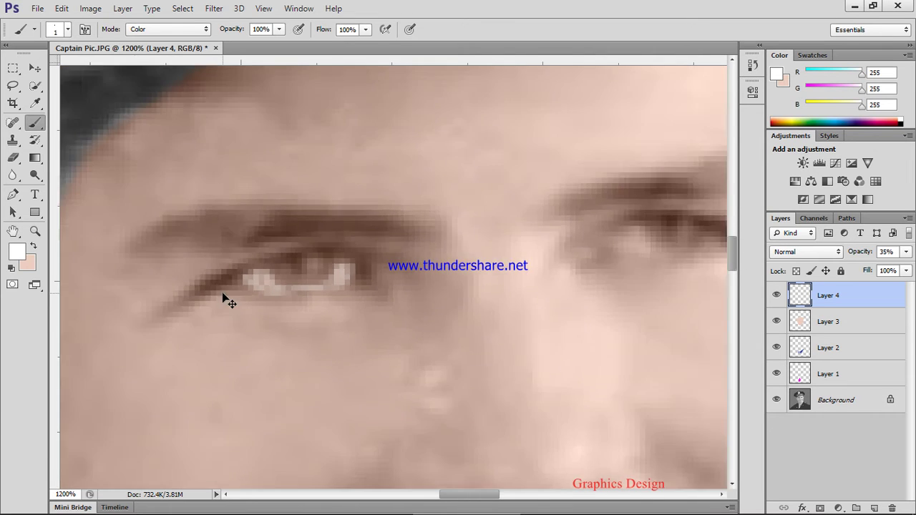
pyautogui.hotkey('ctrl', '-')
pyautogui.hotkey('ctrl', '-')
pyautogui.hotkey('ctrl', '-')
pyautogui.hotkey('ctrl', '-')
pyautogui.hotkey('ctrl', '-')
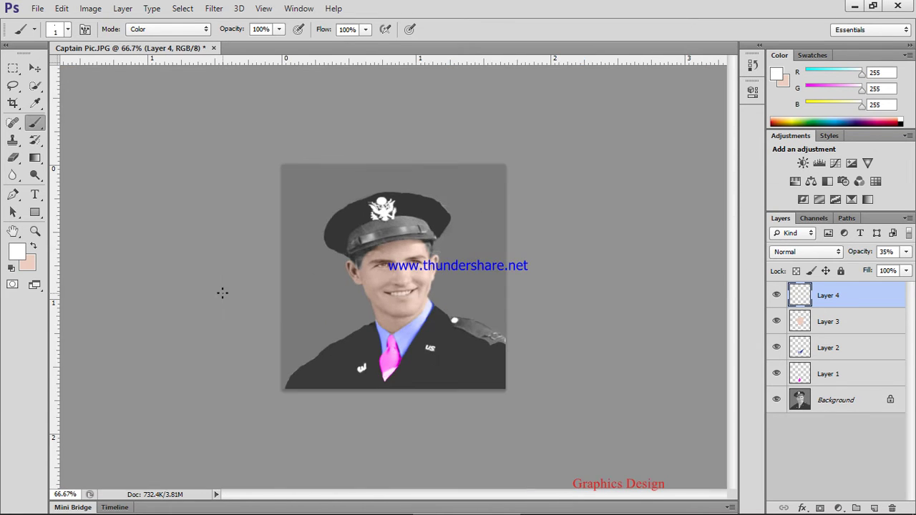
# Paint the white of the other eye with a 2 px white Brush and check the portrait at 100%
pyautogui.hotkey('ctrl', '+')
pyautogui.hotkey('ctrl', '+')
pyautogui.hotkey('ctrl', '+')
pyautogui.hotkey('ctrl', '+')
pyautogui.hotkey('ctrl', '+')
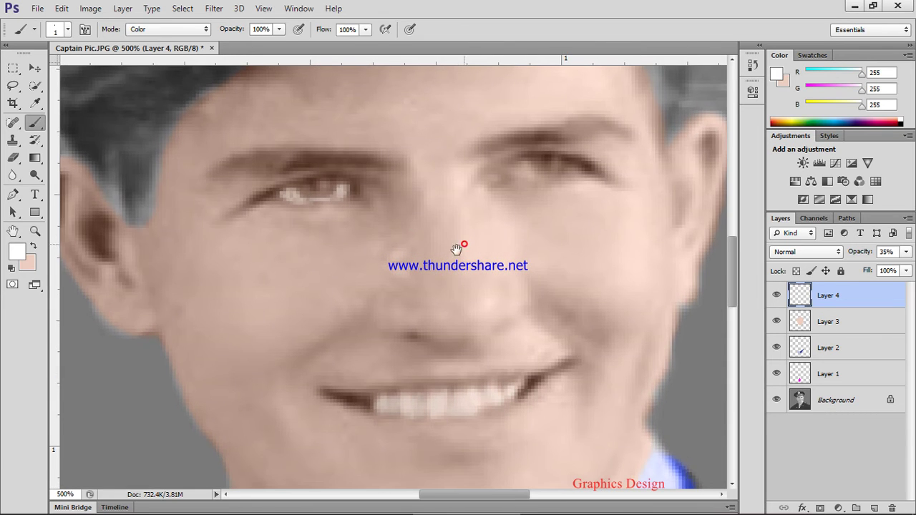
pyautogui.moveTo(458, 250); pyautogui.dragTo(336, 301)
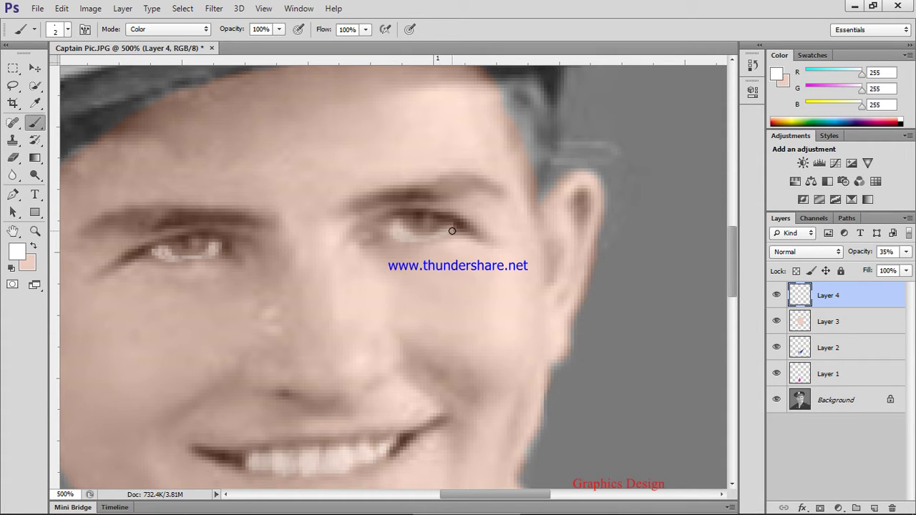
pyautogui.hotkey('ctrl', '1')
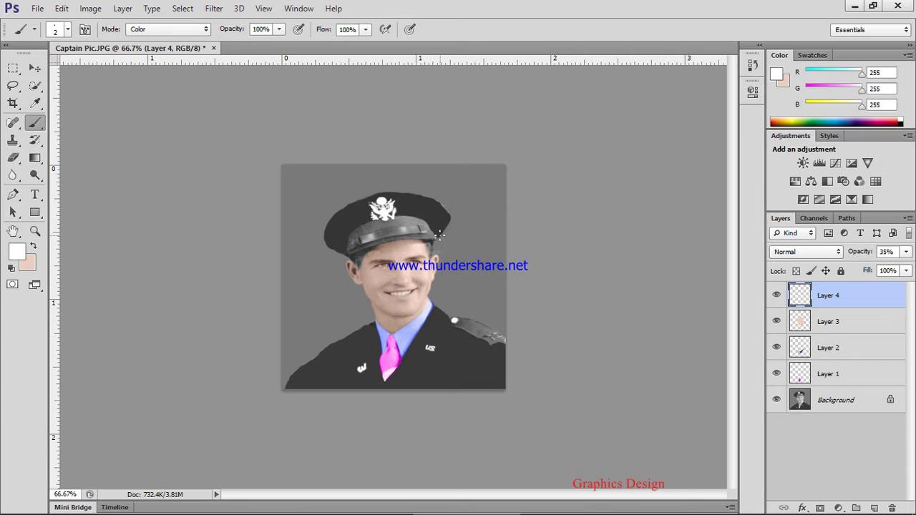
pyautogui.hotkey('ctrl', '+')
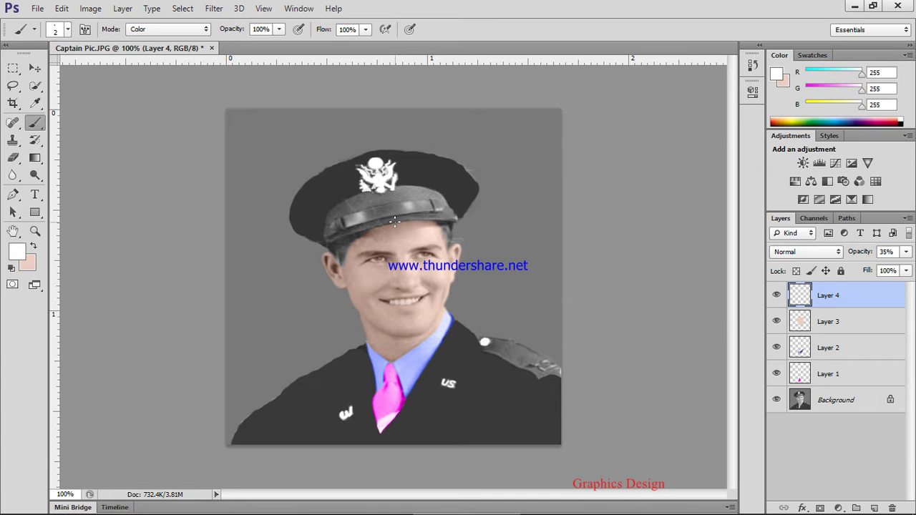
# Adjust the Levels of Layer 4 with a black input of 15 and a slightly brighter midtone
pyautogui.press('v')
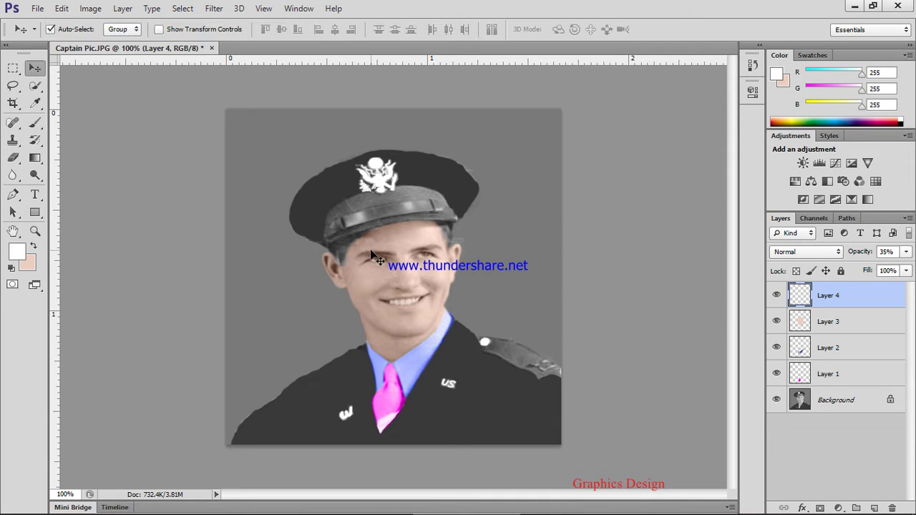
pyautogui.hotkey('ctrl', 'l')
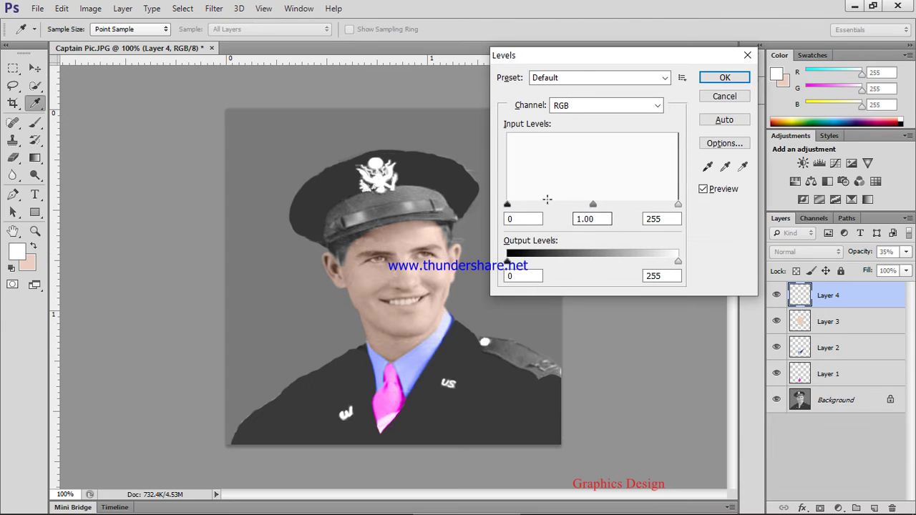
pyautogui.click(507, 204)
pyautogui.moveTo(509, 206); pyautogui.dragTo(518, 206)
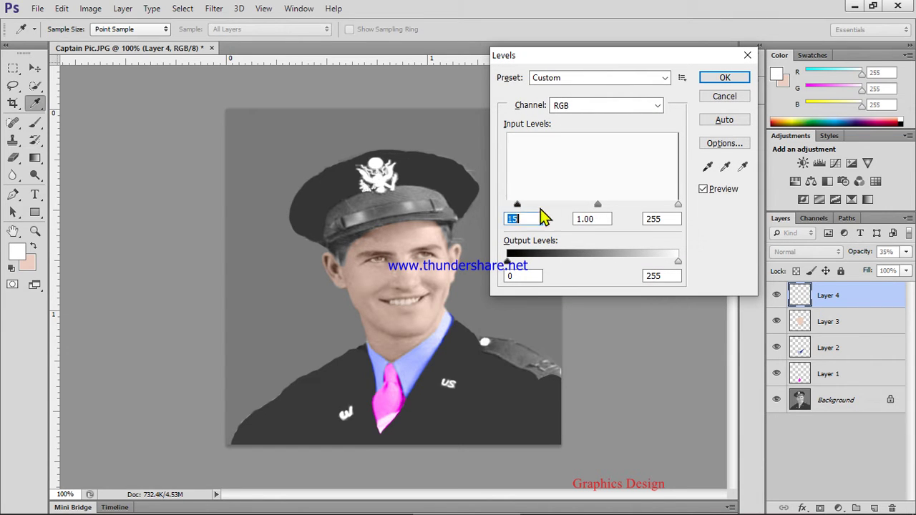
pyautogui.moveTo(598, 205); pyautogui.dragTo(590, 206)
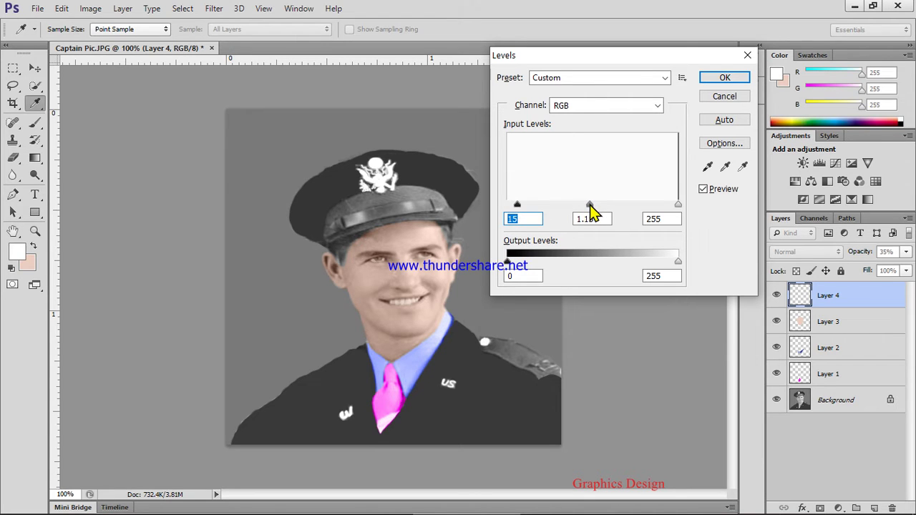
pyautogui.press('Tab')
pyautogui.press('Return')
pyautogui.press('v')
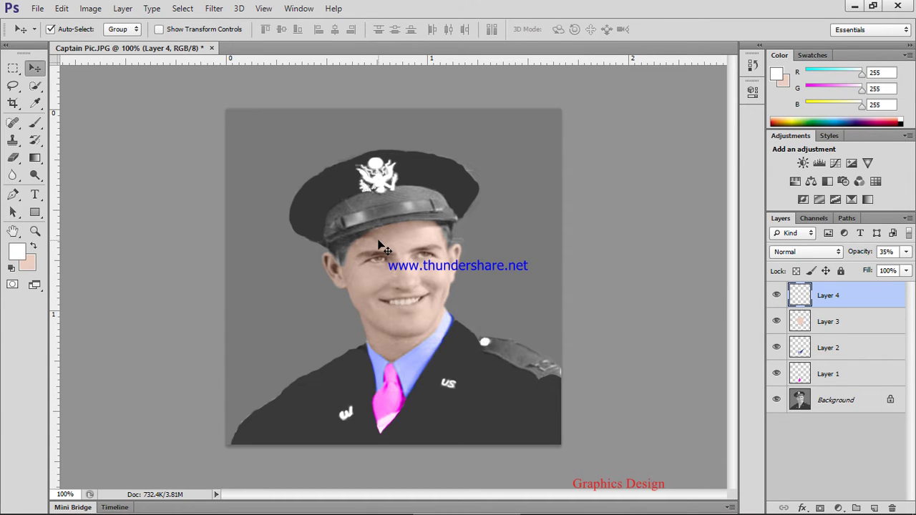
pyautogui.hotkey('ctrl', 'n')
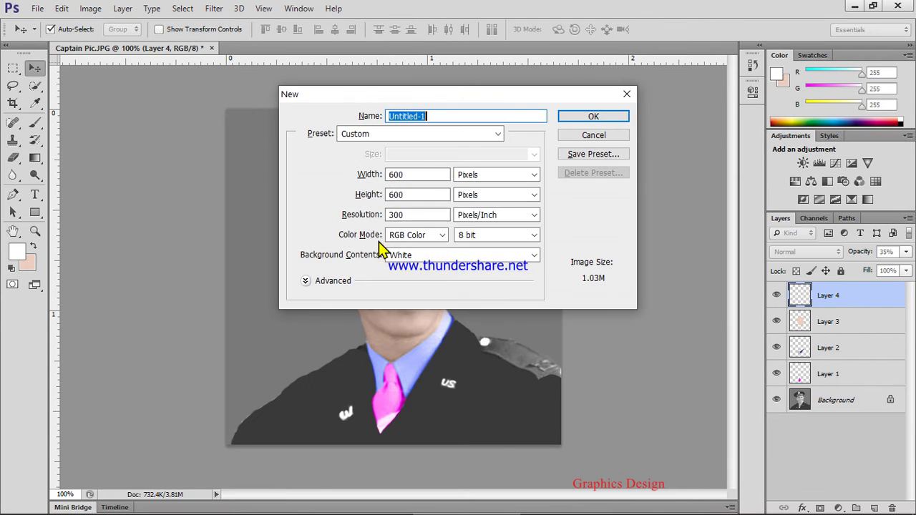
pyautogui.click(419, 175)
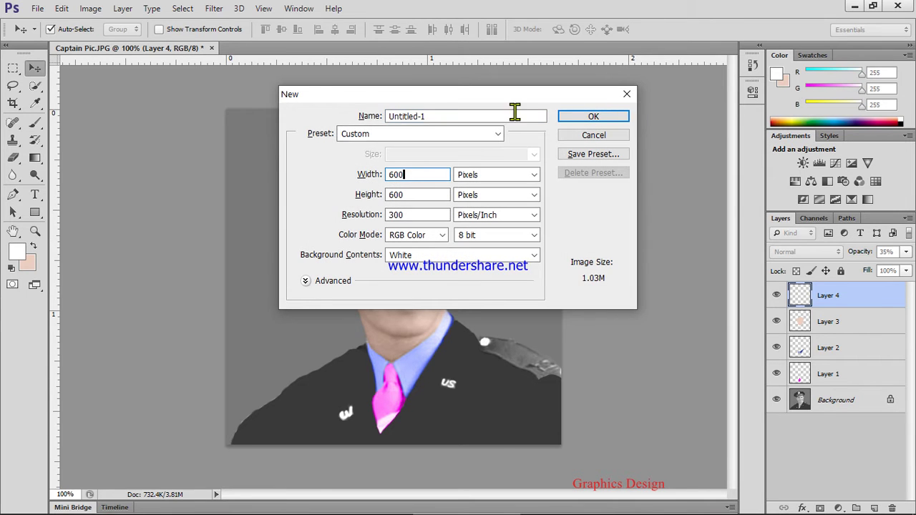
pyautogui.click(588, 136)
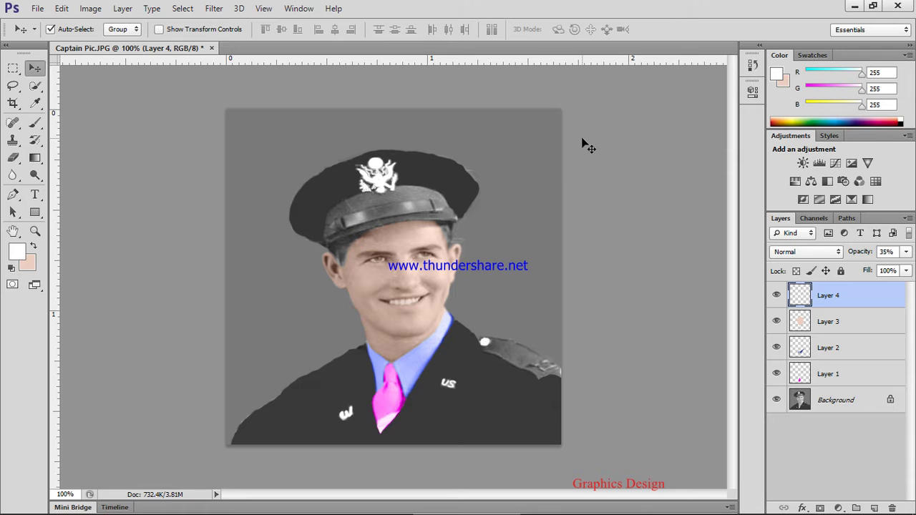
# Set up the 9 px Clone Stamp for retouching the hair and duplicate the Background layer
pyautogui.hotkey('ctrl', '+')
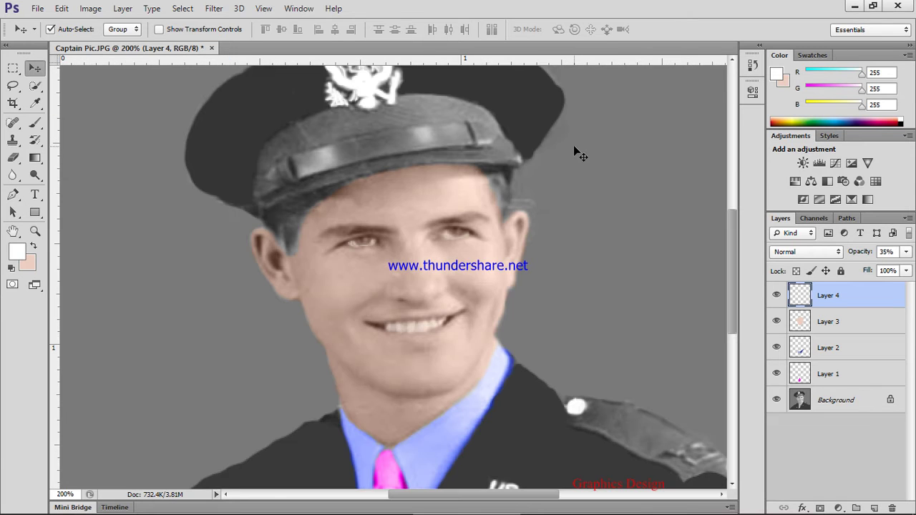
pyautogui.hotkey('ctrl', '+')
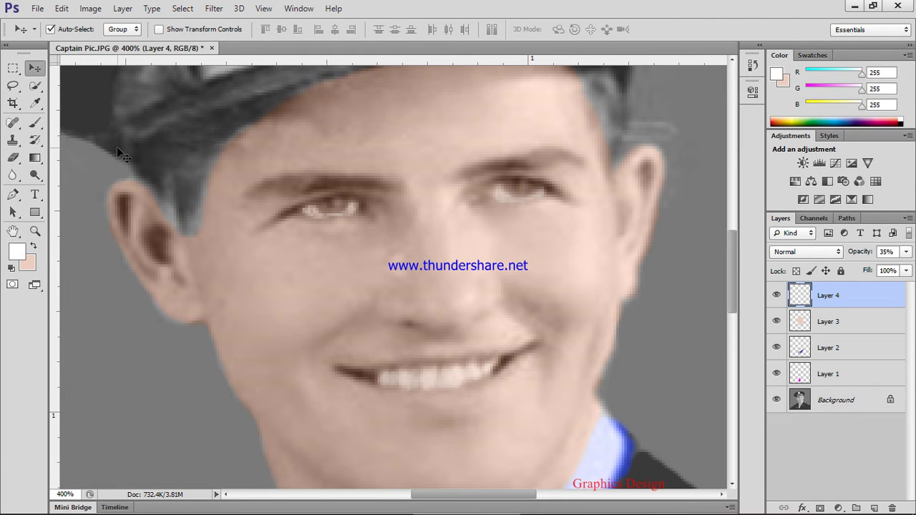
pyautogui.press('s')
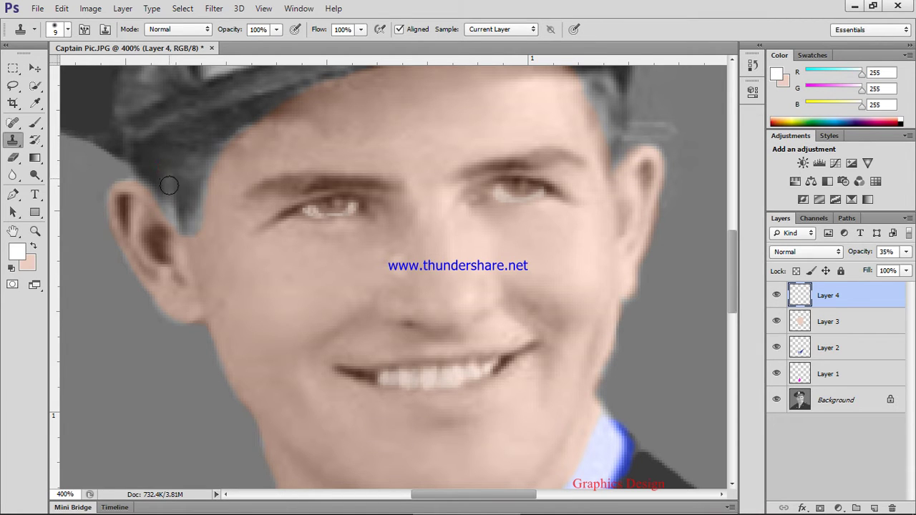
pyautogui.keyDown('alt'); pyautogui.click(146, 169); pyautogui.keyUp('alt')
pyautogui.click(166, 192)
pyautogui.click(836, 400)
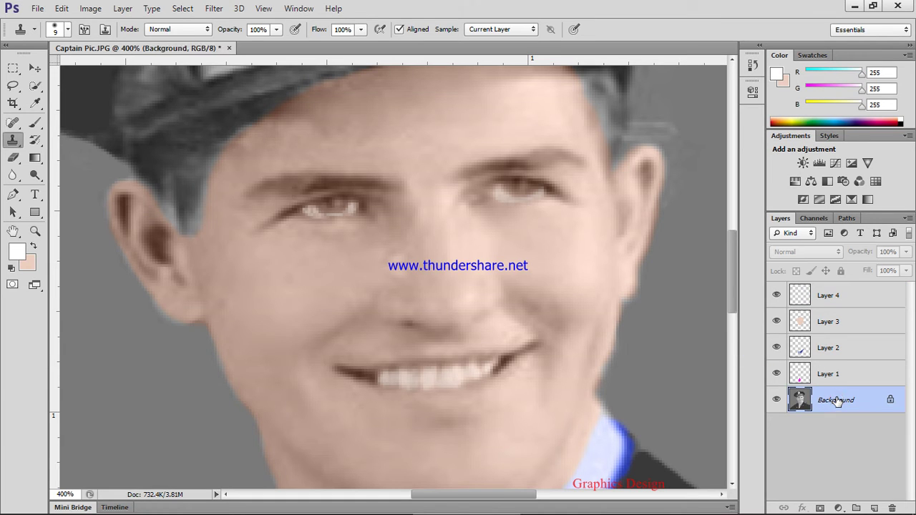
pyautogui.hotkey('ctrl', 'j')
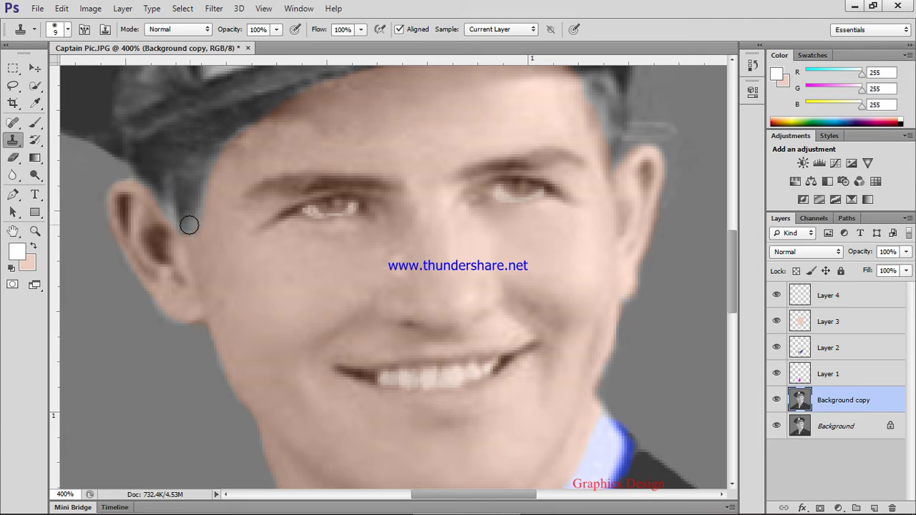
# Clone dark hair over the light grey sideburn beside the ear on the image's left side, on the Background copy
pyautogui.keyDown('alt'); pyautogui.click(159, 185); pyautogui.keyUp('alt')
pyautogui.moveTo(159, 171)
pyautogui.mouseDown()
pyautogui.moveTo(169, 214)
pyautogui.moveTo(173, 186)
pyautogui.moveTo(177, 215)
pyautogui.mouseUp()
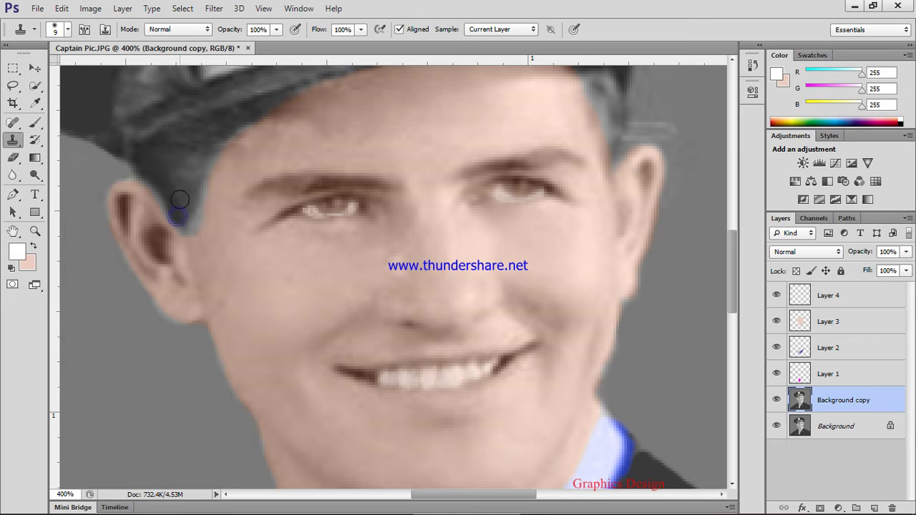
pyautogui.moveTo(176, 179)
pyautogui.mouseDown()
pyautogui.moveTo(188, 225)
pyautogui.moveTo(187, 160)
pyautogui.moveTo(172, 170)
pyautogui.moveTo(169, 159)
pyautogui.moveTo(170, 171)
pyautogui.moveTo(167, 162)
pyautogui.moveTo(182, 192)
pyautogui.moveTo(161, 160)
pyautogui.moveTo(173, 191)
pyautogui.moveTo(162, 164)
pyautogui.moveTo(174, 172)
pyautogui.moveTo(211, 146)
pyautogui.moveTo(194, 205)
pyautogui.mouseUp()
pyautogui.scroll(3, 184, 195)
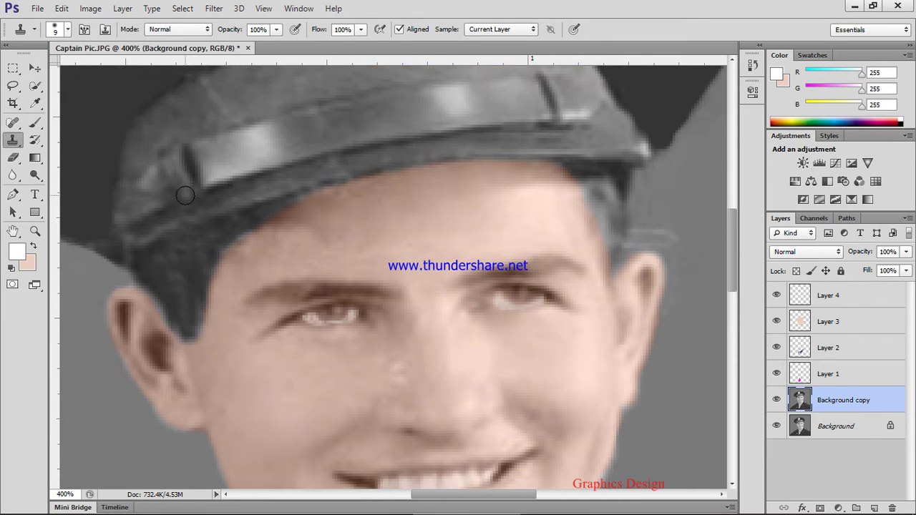
# Clone dark hair over the remaining light spots beneath the cap brim on the image's left side, above the ear
pyautogui.moveTo(179, 248)
pyautogui.mouseDown()
pyautogui.moveTo(174, 266)
pyautogui.moveTo(146, 262)
pyautogui.mouseUp()
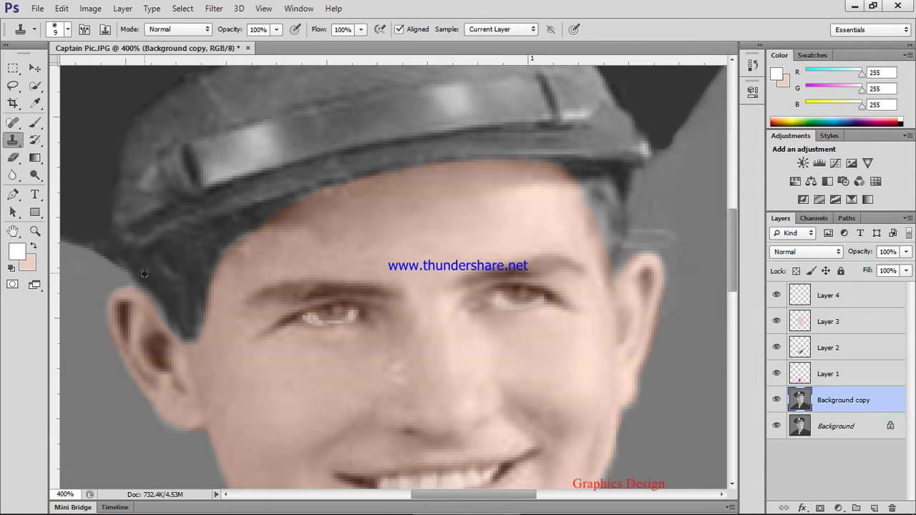
pyautogui.moveTo(131, 260); pyautogui.dragTo(140, 268)
pyautogui.moveTo(159, 259); pyautogui.dragTo(158, 261)
# Clone dark hair over the light grey temple beneath the cap on the image's right side, reducing the Clone Stamp to 7 px
pyautogui.moveTo(609, 184)
pyautogui.mouseDown()
pyautogui.moveTo(615, 198)
pyautogui.moveTo(610, 185)
pyautogui.moveTo(603, 191)
pyautogui.mouseUp()
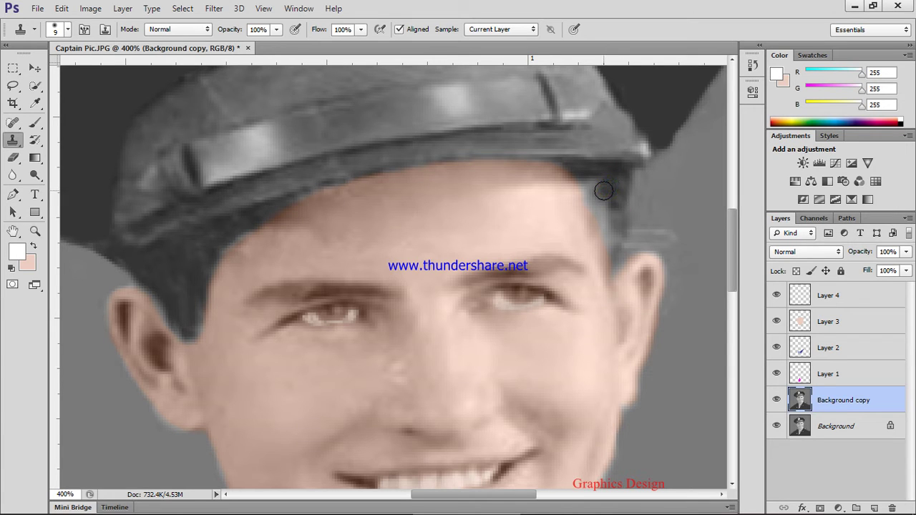
pyautogui.hotkey('ctrl', '+')
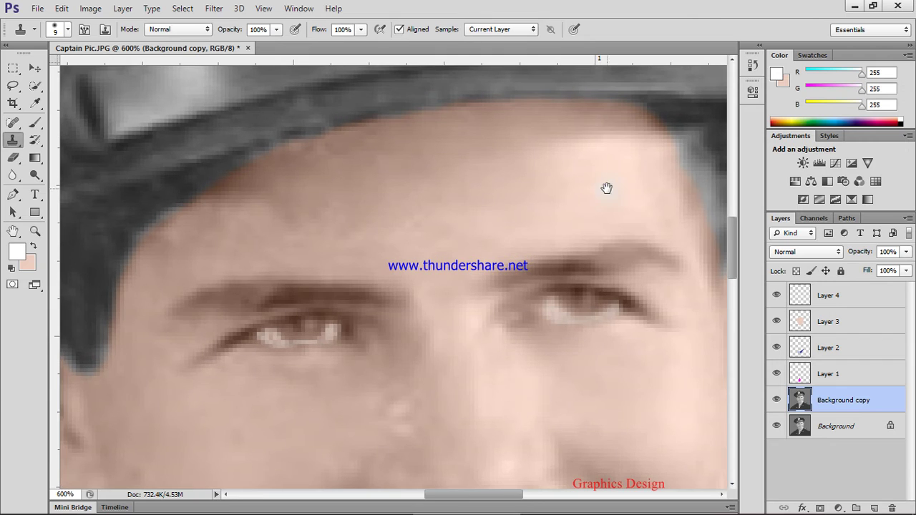
pyautogui.moveTo(578, 260); pyautogui.dragTo(339, 334)
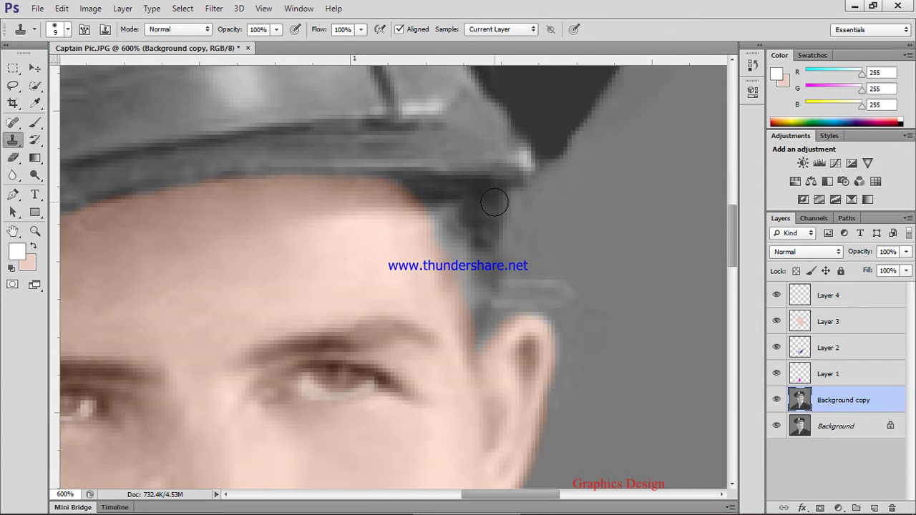
pyautogui.press('[')
pyautogui.press('[')
pyautogui.keyDown('alt'); pyautogui.click(477, 214); pyautogui.keyUp('alt')
pyautogui.click(455, 210)
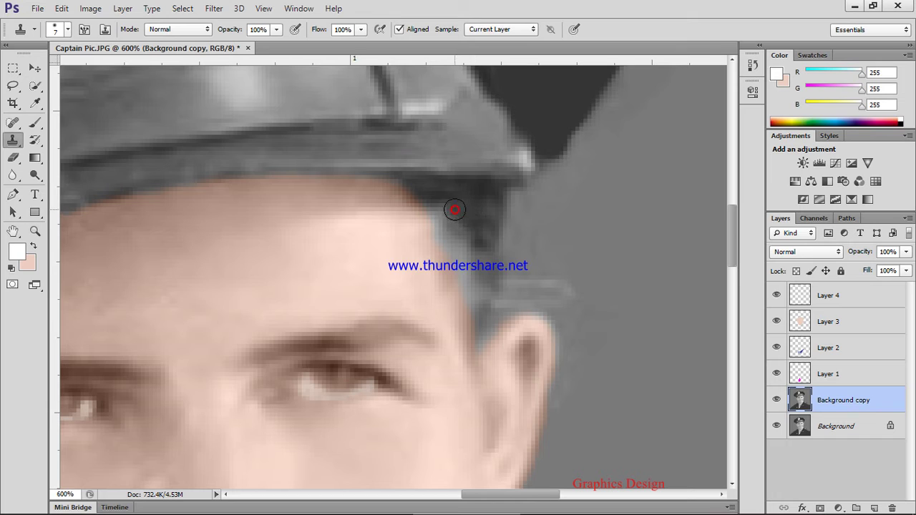
pyautogui.click(453, 217)
pyautogui.click(453, 223)
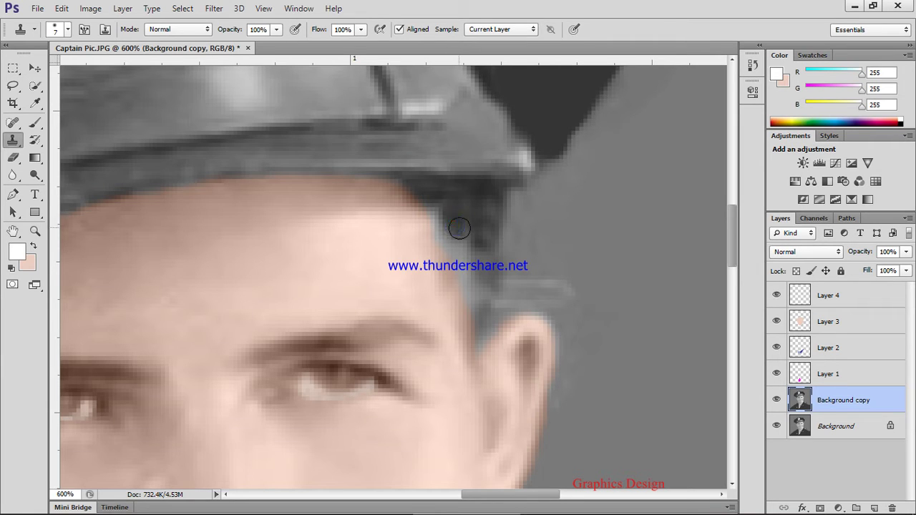
pyautogui.keyDown('alt'); pyautogui.click(461, 220); pyautogui.keyUp('alt')
pyautogui.click(463, 233)
pyautogui.click(467, 243)
pyautogui.click(469, 251)
pyautogui.click(472, 258)
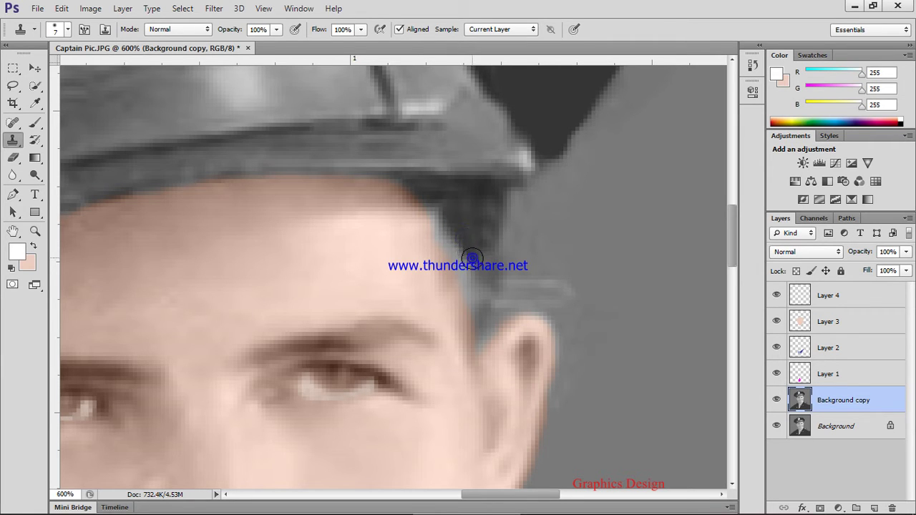
# Cover the light grey edge between that temple's hair and the forehead skin with cloned dark hair
pyautogui.keyDown('alt'); pyautogui.click(464, 231); pyautogui.keyUp('alt')
pyautogui.click(446, 213)
pyautogui.click(447, 220)
pyautogui.click(450, 231)
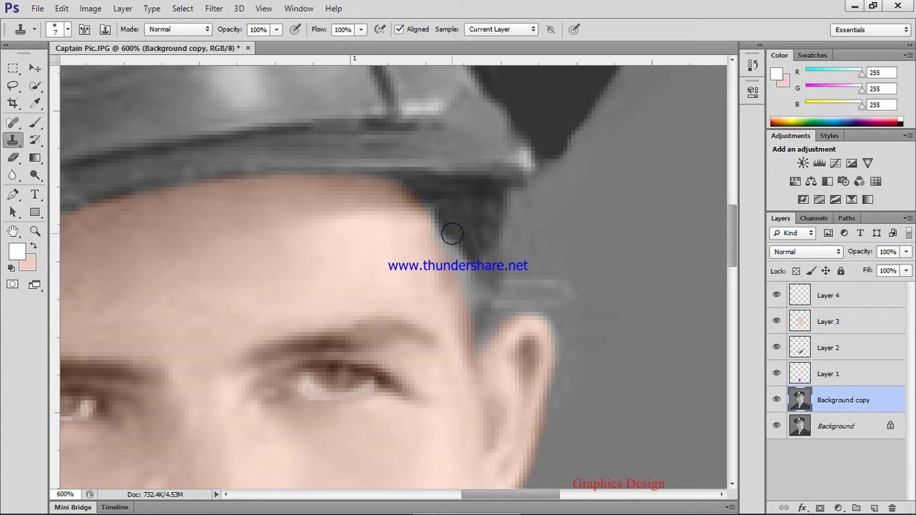
pyautogui.click(454, 237)
pyautogui.keyDown('alt'); pyautogui.click(453, 241); pyautogui.keyUp('alt')
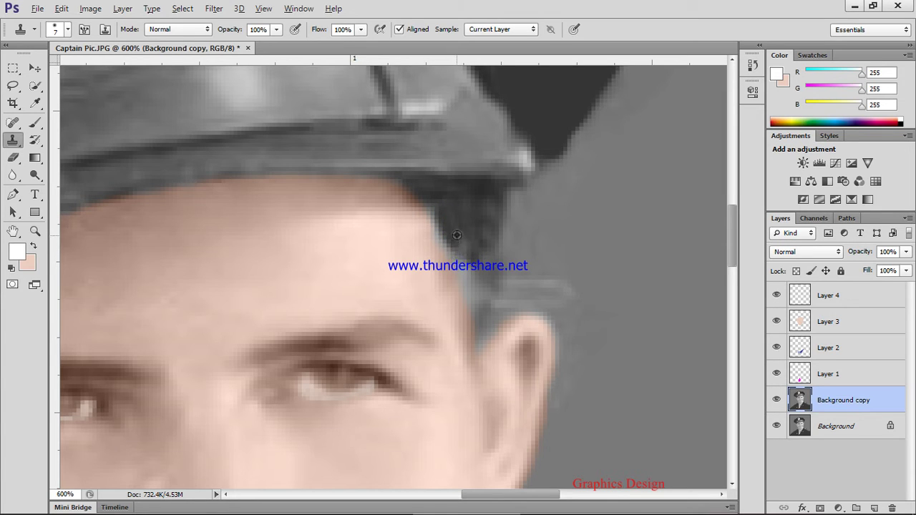
# Extend the cloned dark hair down the sideburn to the ear on the image's right side and check the portrait at 100%
pyautogui.click(461, 253)
pyautogui.click(462, 251)
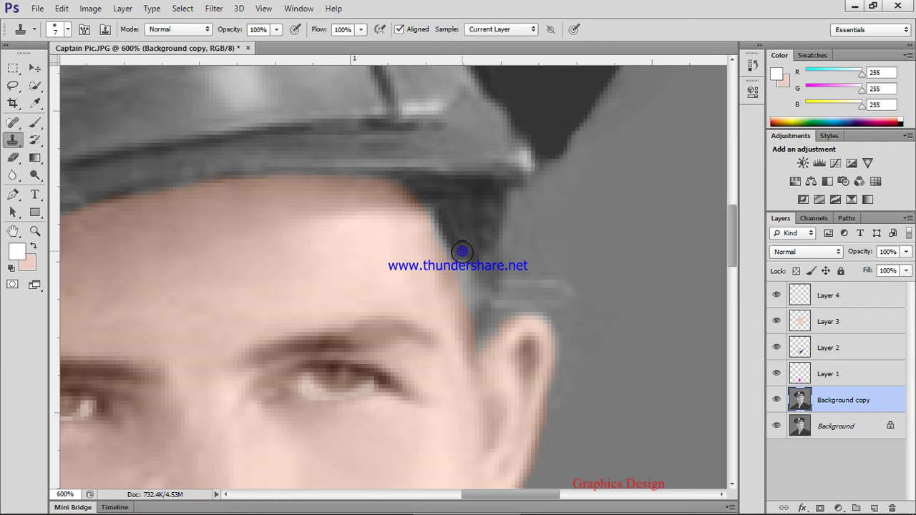
pyautogui.click(465, 263)
pyautogui.click(470, 274)
pyautogui.click(473, 280)
pyautogui.keyDown('alt'); pyautogui.click(478, 249); pyautogui.keyUp('alt')
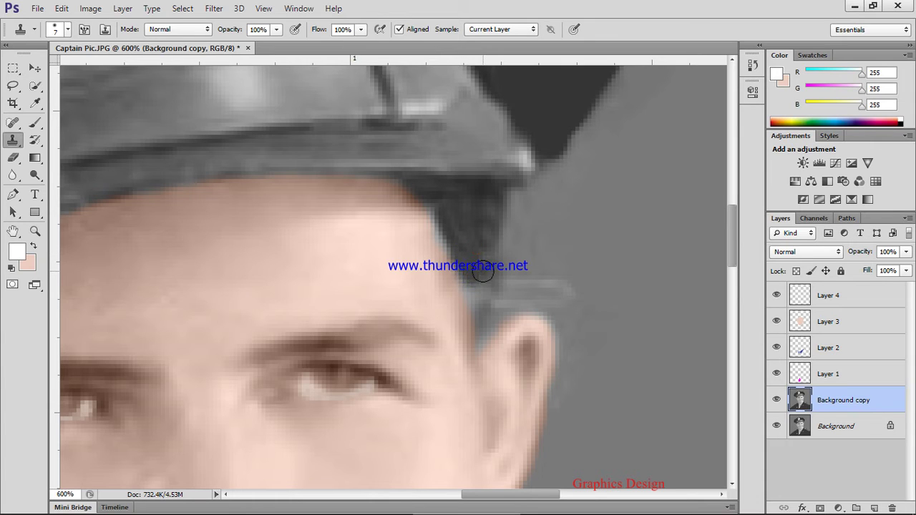
pyautogui.click(477, 289)
pyautogui.click(480, 294)
pyautogui.click(481, 298)
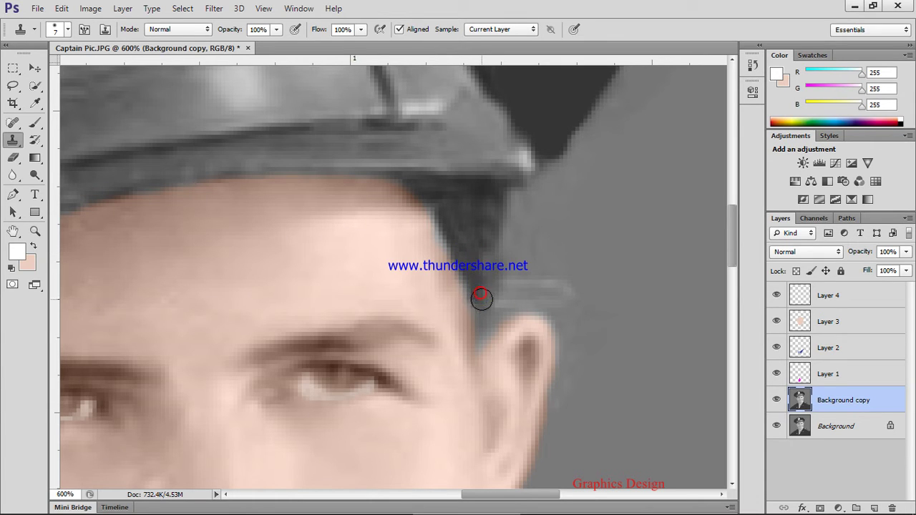
pyautogui.scroll(5, 486, 258)
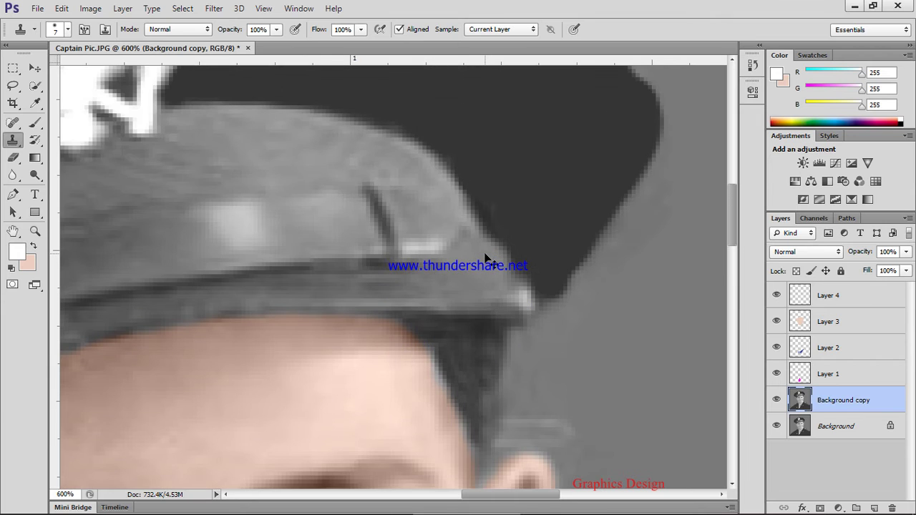
pyautogui.hotkey('ctrl', '-')
pyautogui.hotkey('ctrl', '-')
pyautogui.hotkey('ctrl', '-')
pyautogui.hotkey('ctrl', '-')
pyautogui.hotkey('ctrl', '-')
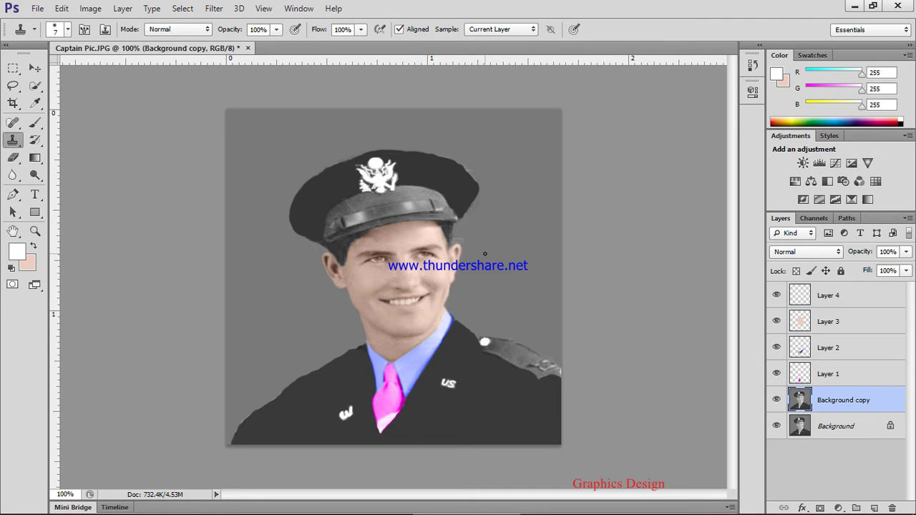
# Clone away the faint scratch and blemishes on the grey front of the cap below and beside the eagle badge
pyautogui.hotkey('ctrl', '+')
pyautogui.hotkey('ctrl', '+')
pyautogui.hotkey('ctrl', '+')
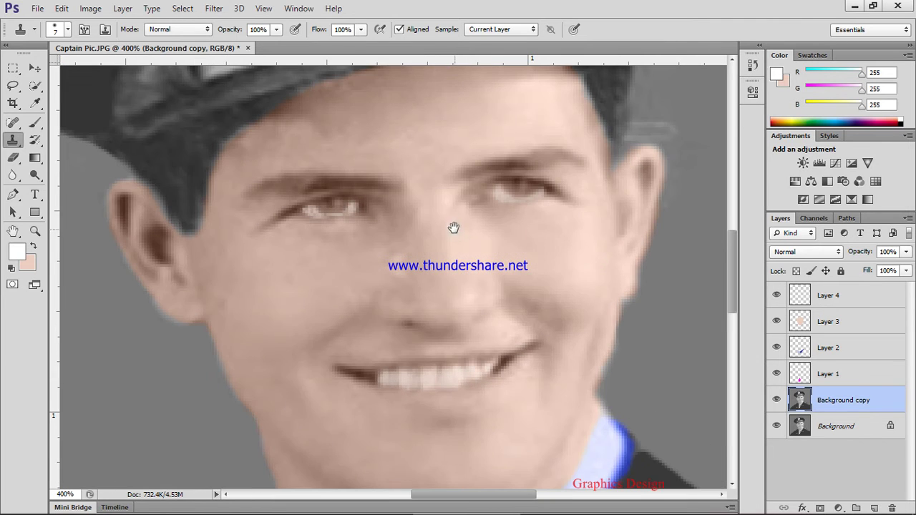
pyautogui.moveTo(453, 229); pyautogui.dragTo(442, 346)
pyautogui.scroll(3, 429, 321)
pyautogui.moveTo(408, 303); pyautogui.dragTo(421, 325)
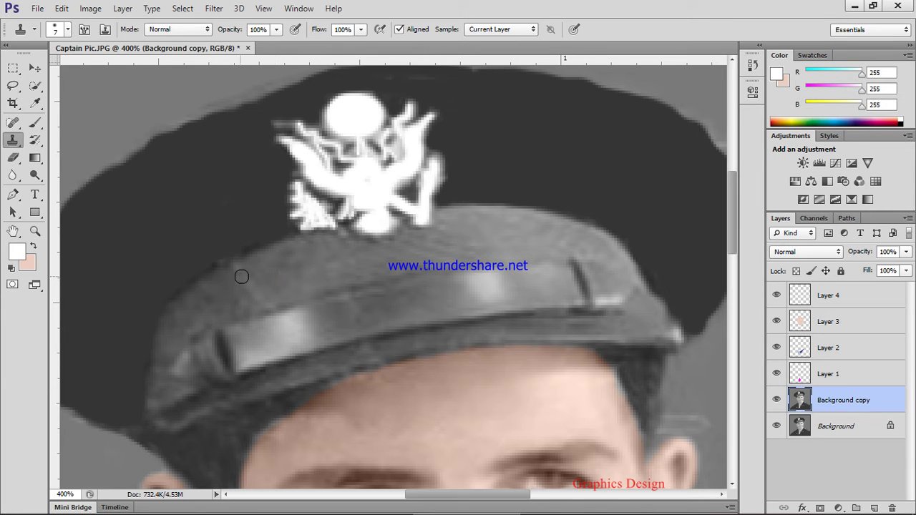
pyautogui.keyDown('alt'); pyautogui.click(235, 289); pyautogui.keyUp('alt')
pyautogui.click(250, 293)
pyautogui.click(248, 282)
pyautogui.click(244, 280)
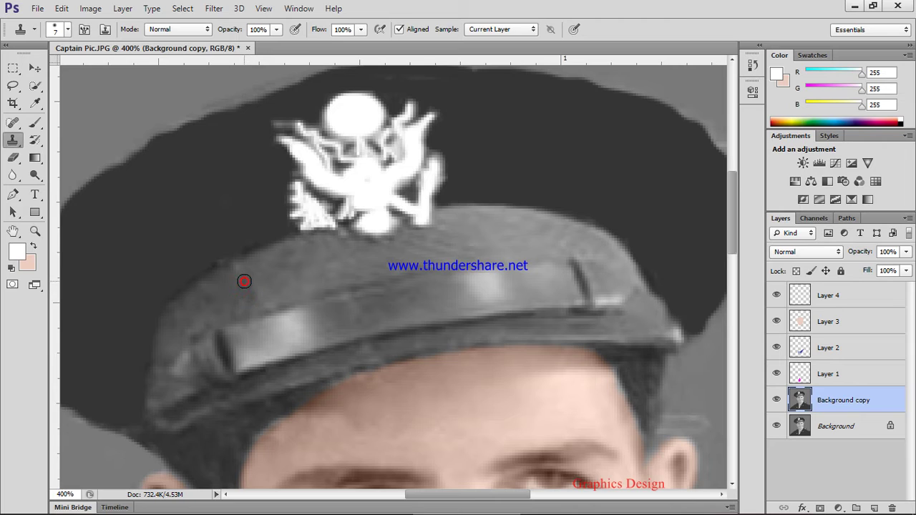
pyautogui.keyDown('alt'); pyautogui.click(226, 302); pyautogui.keyUp('alt')
pyautogui.keyDown('alt'); pyautogui.click(475, 226); pyautogui.keyUp('alt')
pyautogui.click(477, 243)
pyautogui.scroll(-5, 402, 236)
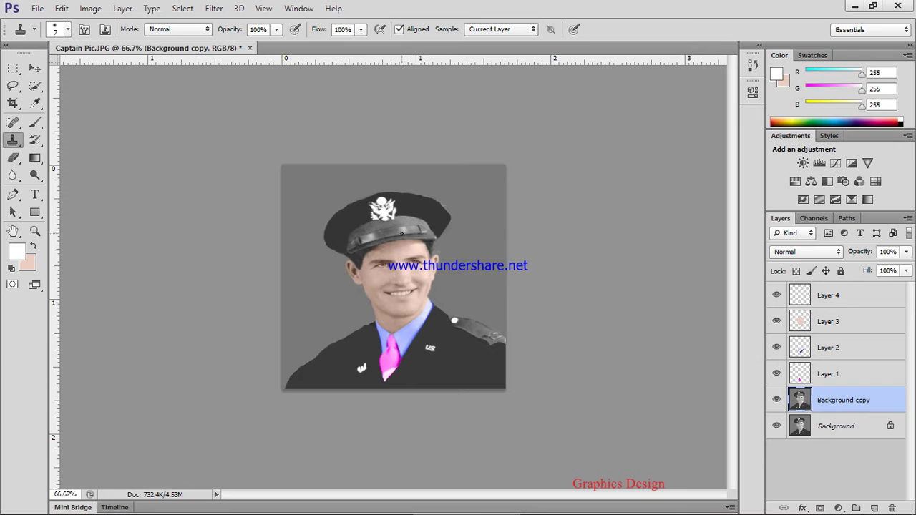
# Create a 500 x 500 pixel RGB document at 300 pixels/inch with a white background and return to Captain Pic.JPG with the Move tool
pyautogui.hotkey('ctrl', 'n')
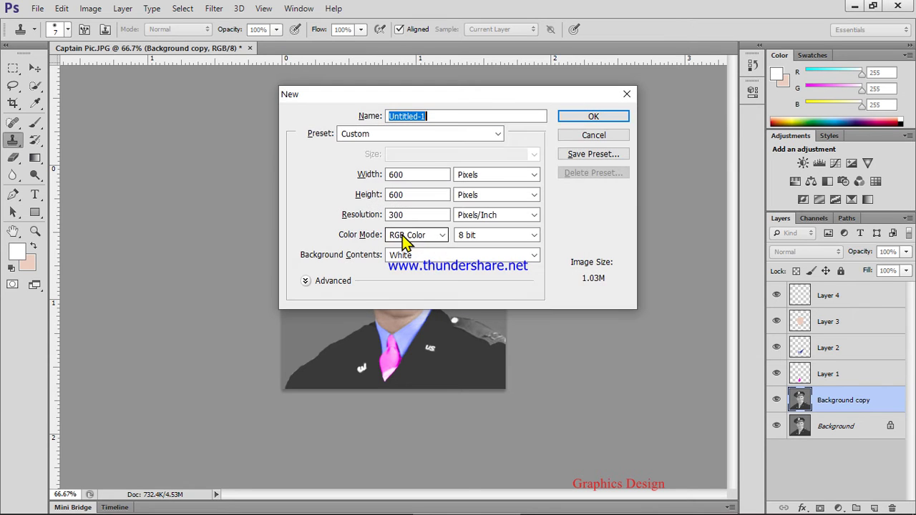
pyautogui.click(420, 177)
pyautogui.write('500')
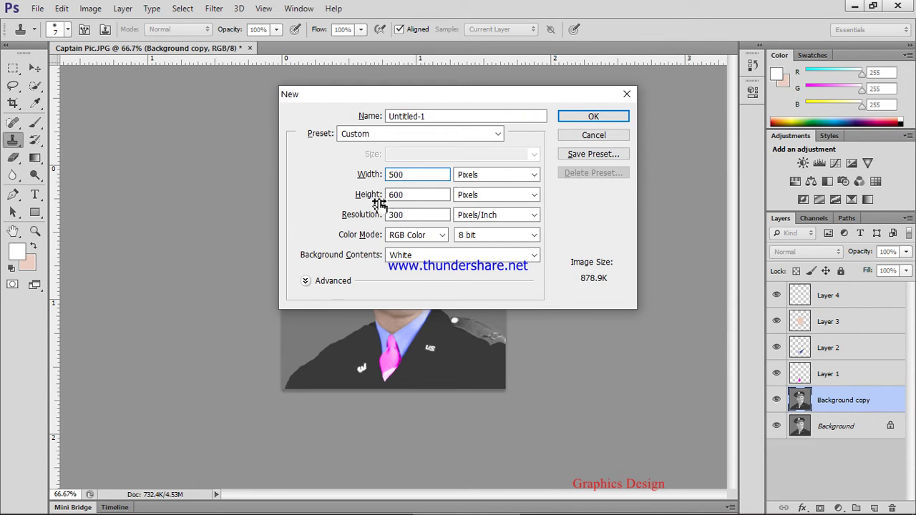
pyautogui.click(388, 194)
pyautogui.doubleClick(387, 194)
pyautogui.write('500')
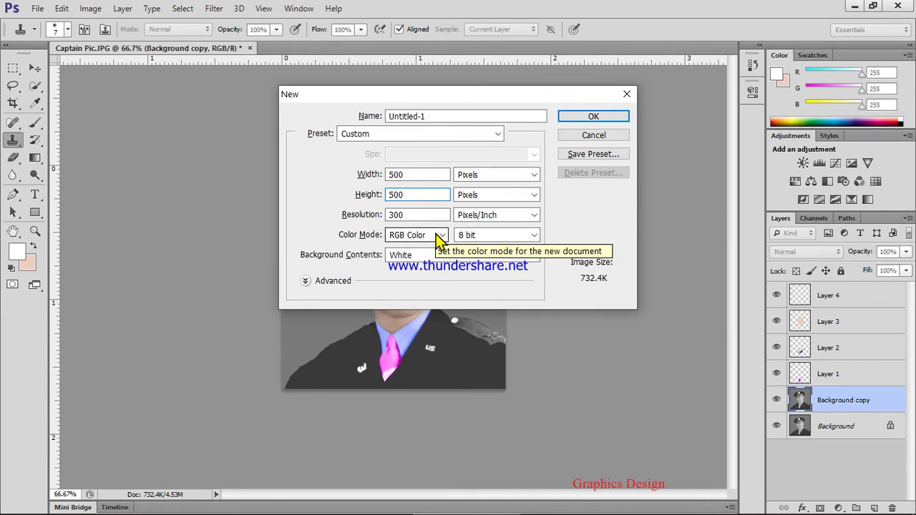
pyautogui.click(592, 116)
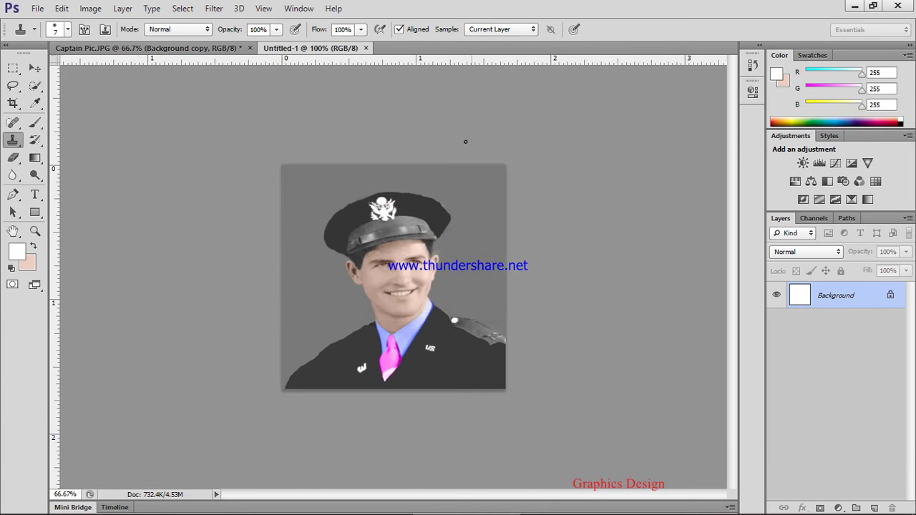
pyautogui.click(219, 49)
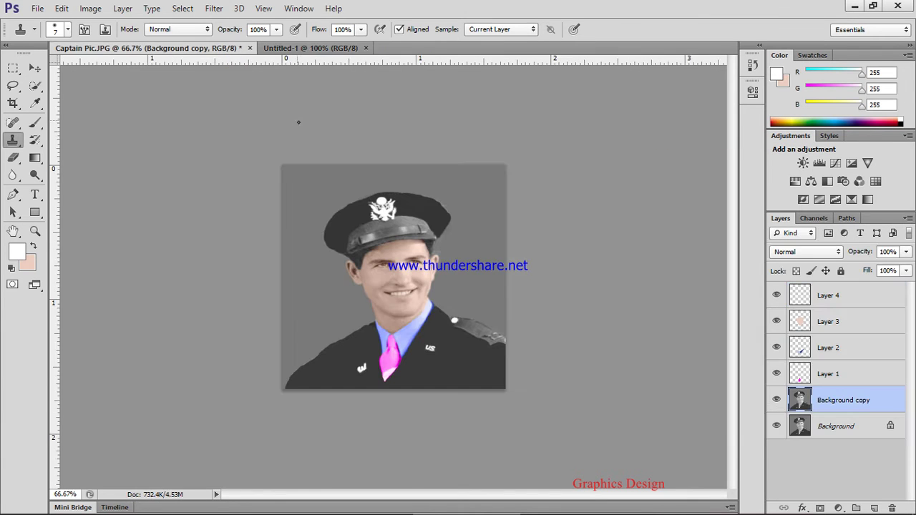
pyautogui.press('v')
pyautogui.moveTo(393, 299); pyautogui.dragTo(365, 149)
pyautogui.hotkey('ctrl', 'z')
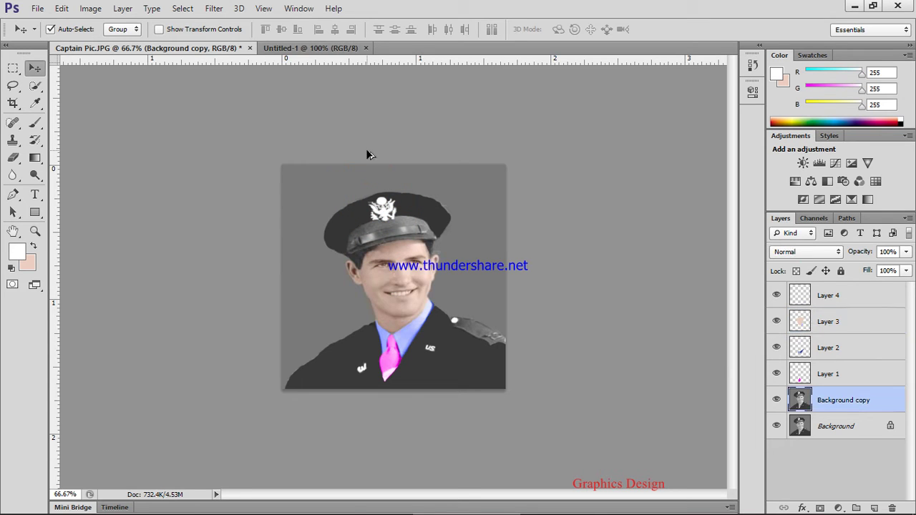
pyautogui.click(834, 427)
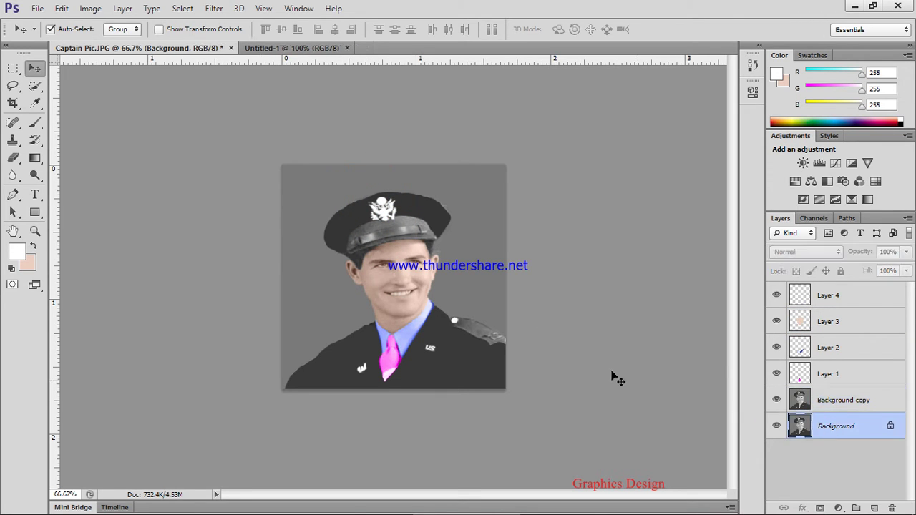
pyautogui.moveTo(398, 328); pyautogui.dragTo(399, 289)
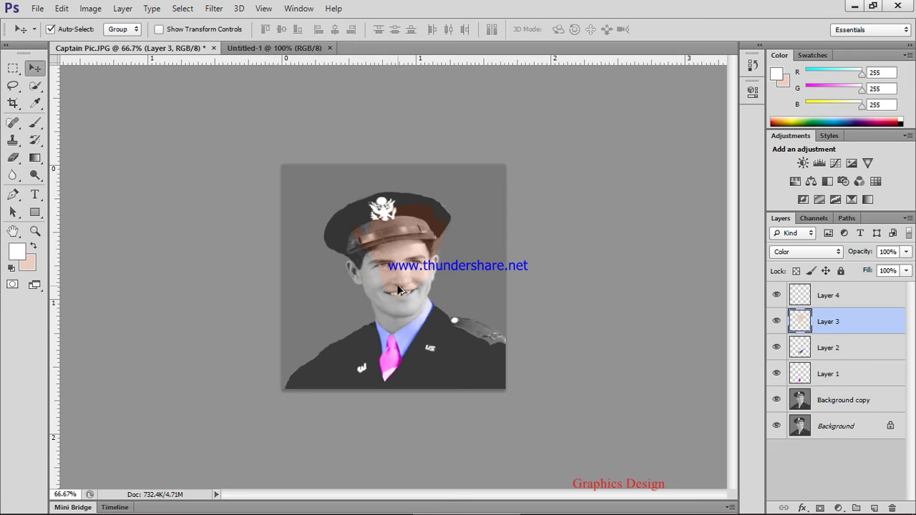
pyautogui.hotkey('ctrl', 'z')
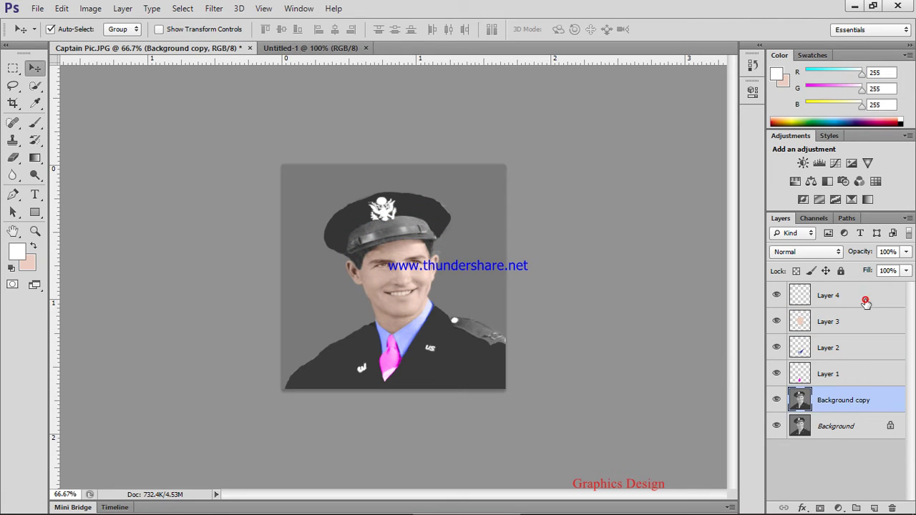
pyautogui.click(865, 302)
pyautogui.moveTo(501, 370); pyautogui.dragTo(439, 345)
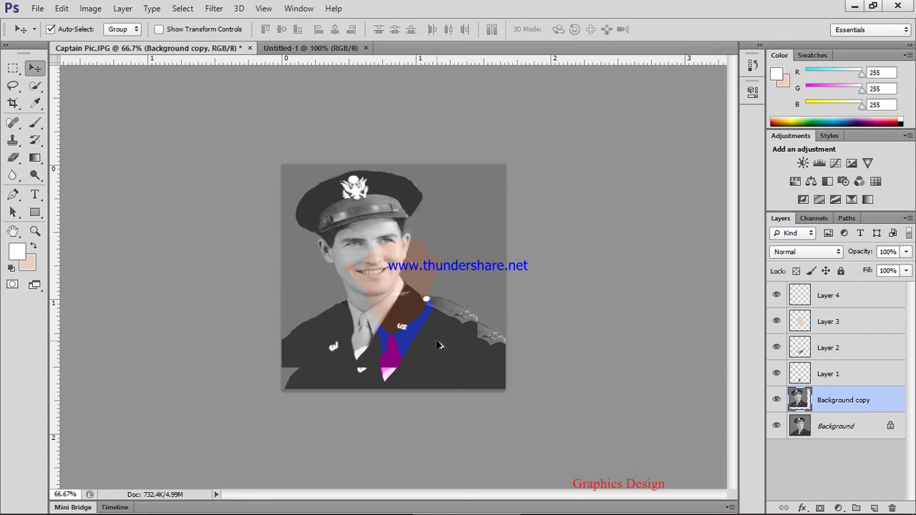
pyautogui.hotkey('ctrl', 'z')
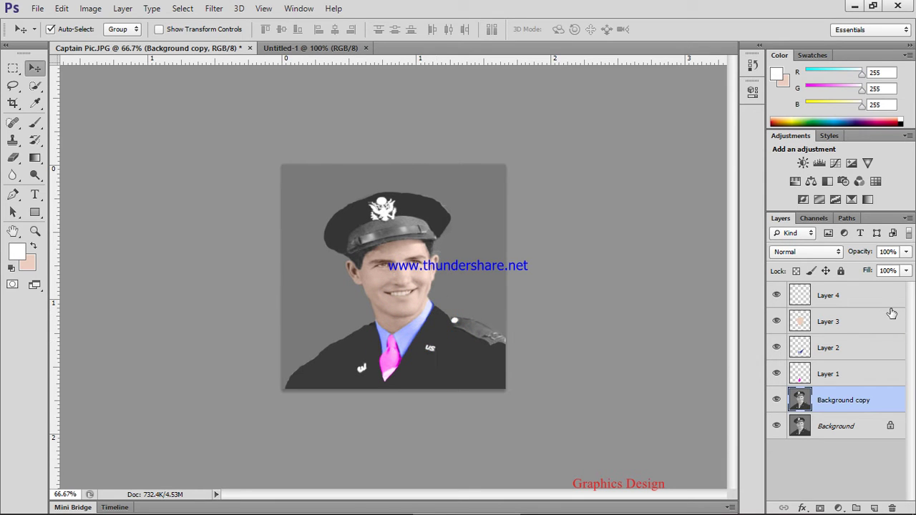
# Merge Layer 4 and all the layers beneath it down into the Background
pyautogui.click(868, 299)
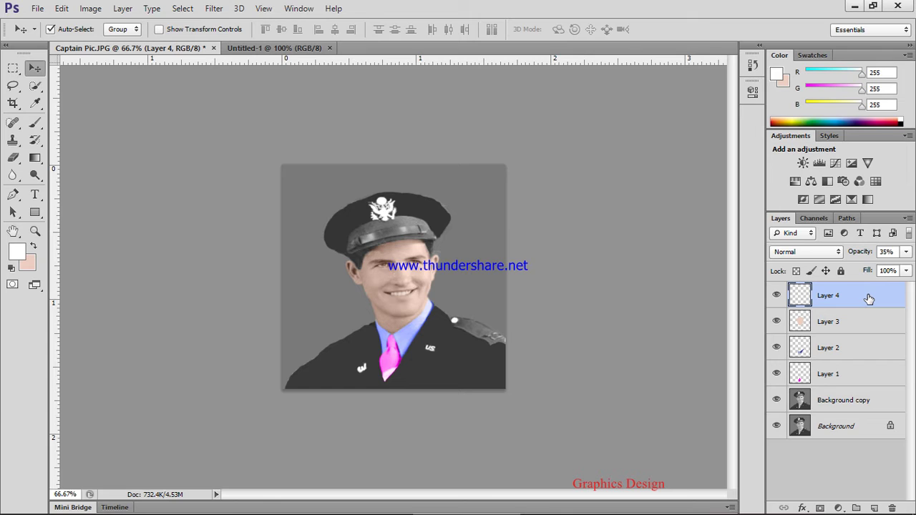
pyautogui.hotkey('ctrl', 'e')
pyautogui.hotkey('ctrl', 'e')
pyautogui.hotkey('ctrl', 'e')
pyautogui.hotkey('ctrl', 'e')
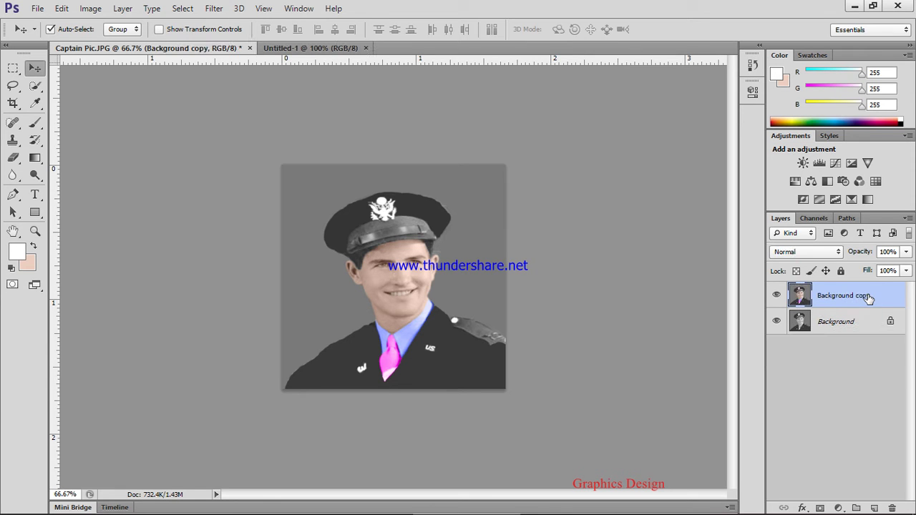
pyautogui.hotkey('ctrl', 'e')
# Duplicate the merged Background layer and move the copy into the Untitled-1 document, filling its canvas
pyautogui.moveTo(442, 346); pyautogui.dragTo(413, 259)
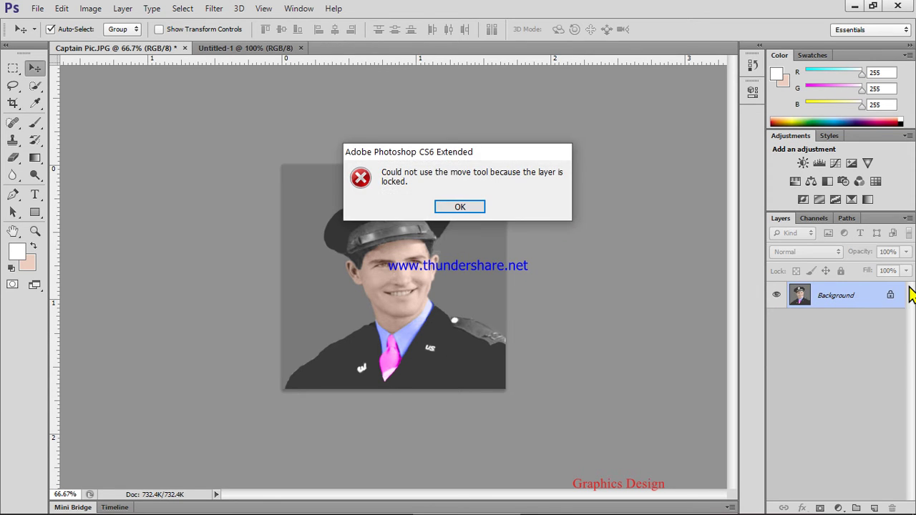
pyautogui.click(464, 209)
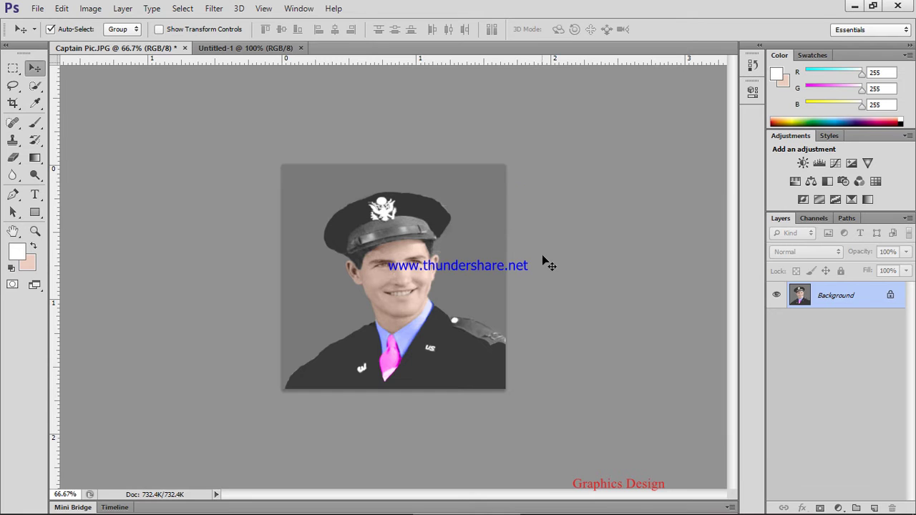
pyautogui.hotkey('ctrl', 'j')
pyautogui.moveTo(390, 304)
pyautogui.mouseDown()
pyautogui.moveTo(337, 167)
pyautogui.moveTo(271, 55)
pyautogui.moveTo(407, 323)
pyautogui.moveTo(403, 300)
pyautogui.moveTo(402, 314)
pyautogui.mouseUp()
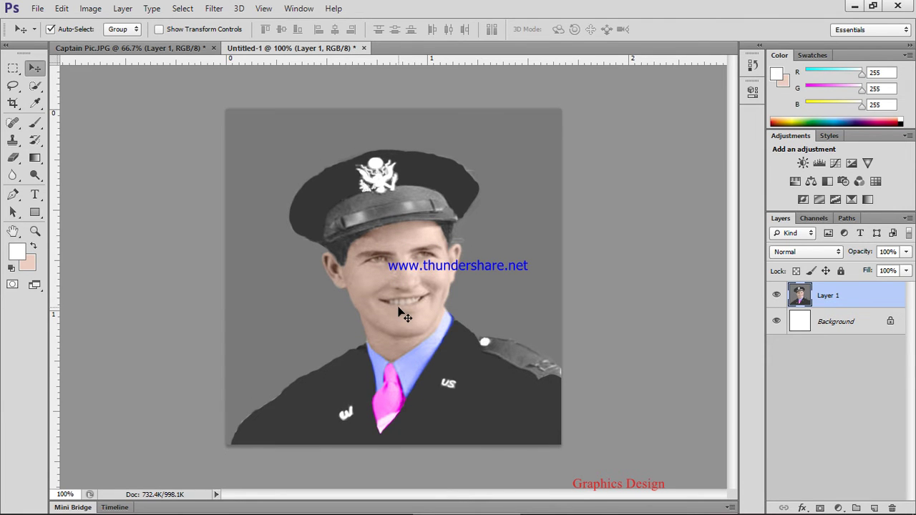
pyautogui.hotkey('ctrl', '+')
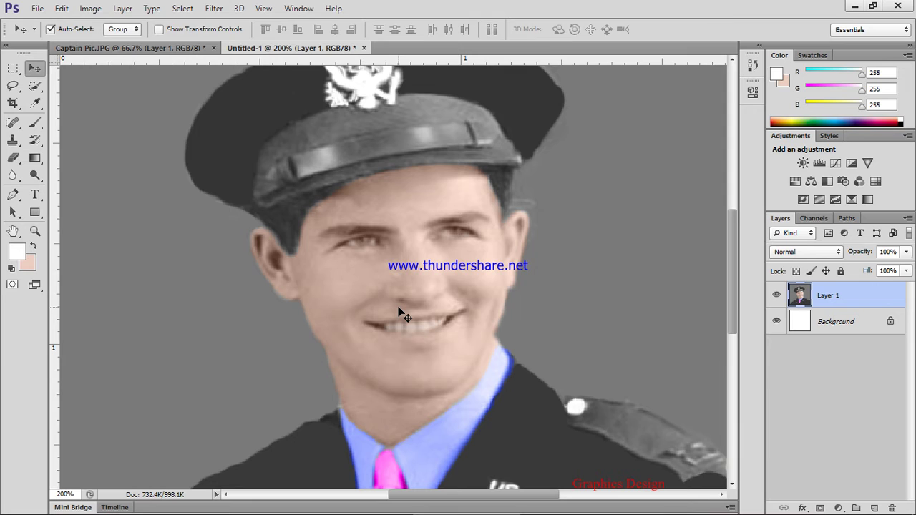
# Hide the rulers and start a Pen path with three points just outside the canvas's lower-left corner
pyautogui.scroll(-5, 320, 320)
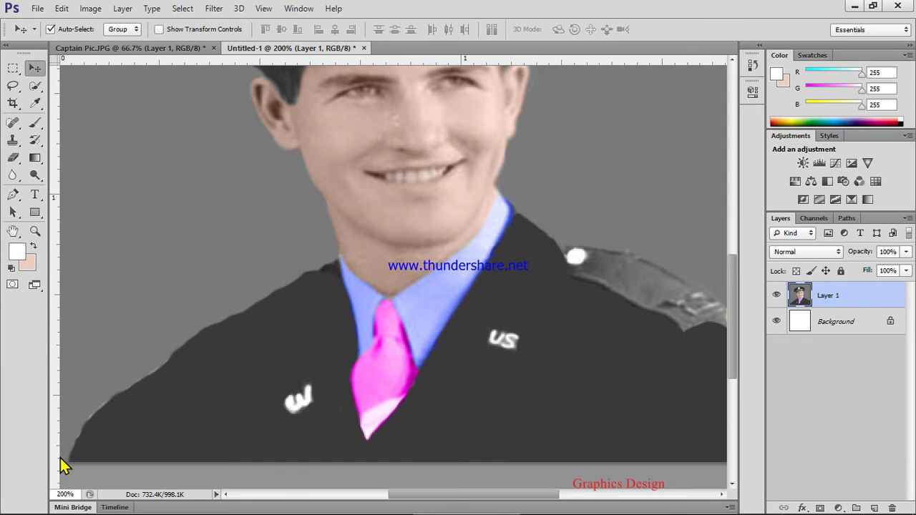
pyautogui.moveTo(115, 434); pyautogui.dragTo(185, 426)
pyautogui.hotkey('ctrl', 'r')
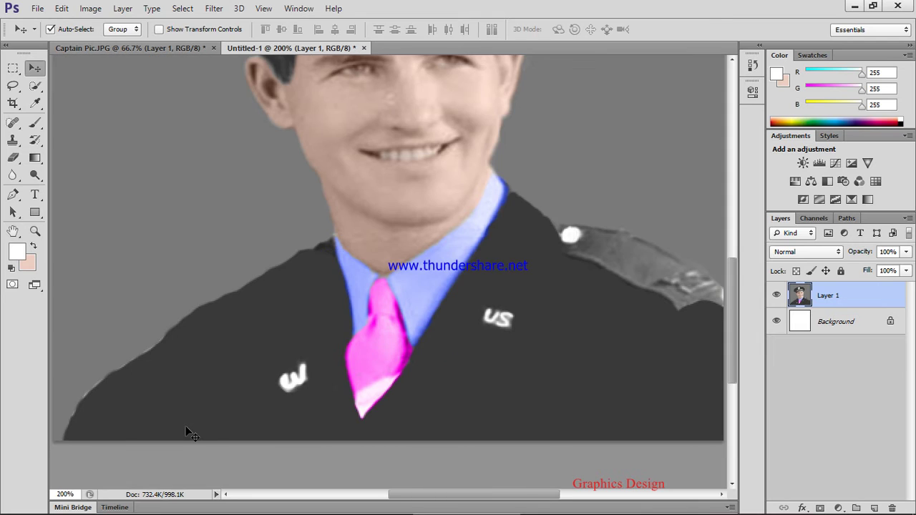
pyautogui.moveTo(73, 380); pyautogui.dragTo(147, 406)
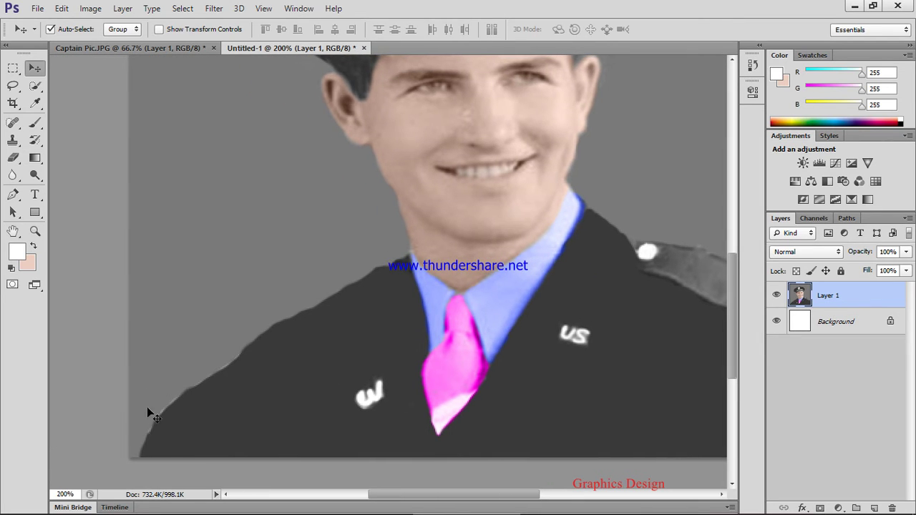
pyautogui.scroll(-3, 147, 409)
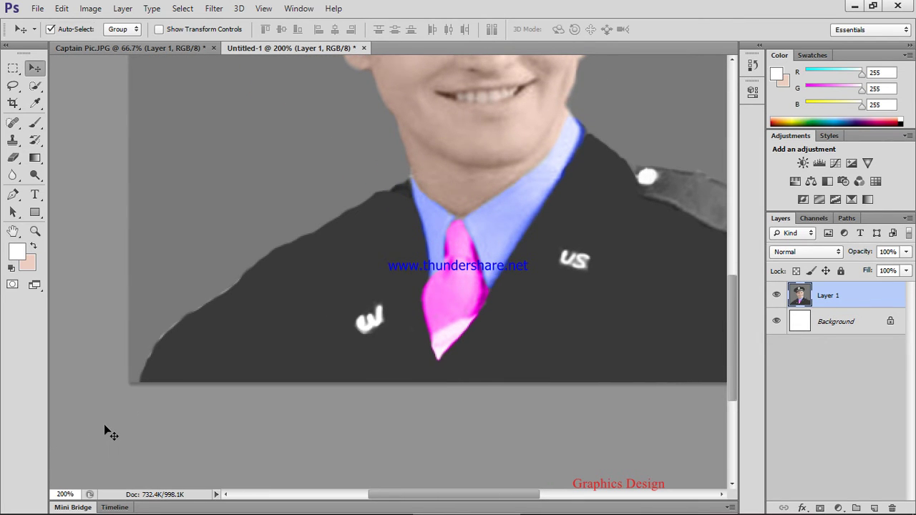
pyautogui.press('p')
pyautogui.click(84, 409)
pyautogui.click(111, 429)
pyautogui.click(125, 421)
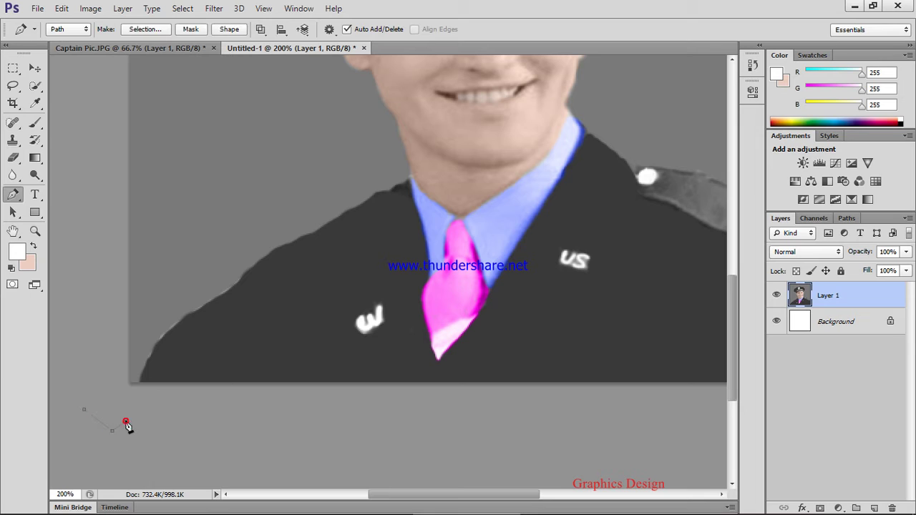
# Trace the path from the canvas's lower-left corner up the dark coat shoulder to where the collar meets the neck
pyautogui.click(141, 384)
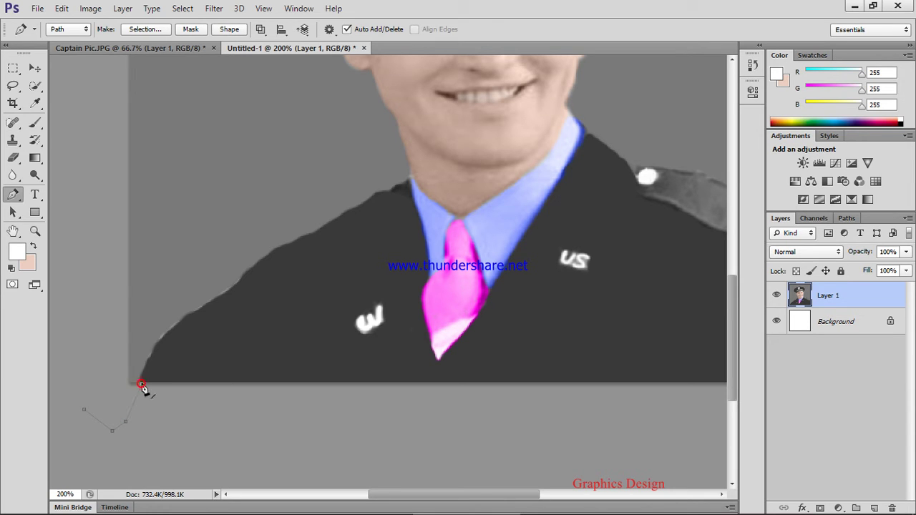
pyautogui.click(224, 297)
pyautogui.moveTo(224, 296); pyautogui.dragTo(336, 227)
pyautogui.keyDown('alt'); pyautogui.click(224, 297); pyautogui.keyUp('alt')
pyautogui.keyDown('alt'); pyautogui.click(298, 239); pyautogui.keyUp('alt')
pyautogui.moveTo(353, 208); pyautogui.dragTo(399, 189)
pyautogui.keyDown('alt'); pyautogui.click(353, 208); pyautogui.keyUp('alt')
pyautogui.keyDown('alt'); pyautogui.click(378, 194); pyautogui.keyUp('alt')
pyautogui.keyDown('alt'); pyautogui.click(392, 192); pyautogui.keyUp('alt')
pyautogui.click(398, 187)
pyautogui.click(403, 181)
pyautogui.click(412, 171)
# Continue the path up the edge of the neck and jaw to the lobe of the ear on the picture's left
pyautogui.hotkey('ctrl', '+')
pyautogui.hotkey('ctrl', '+')
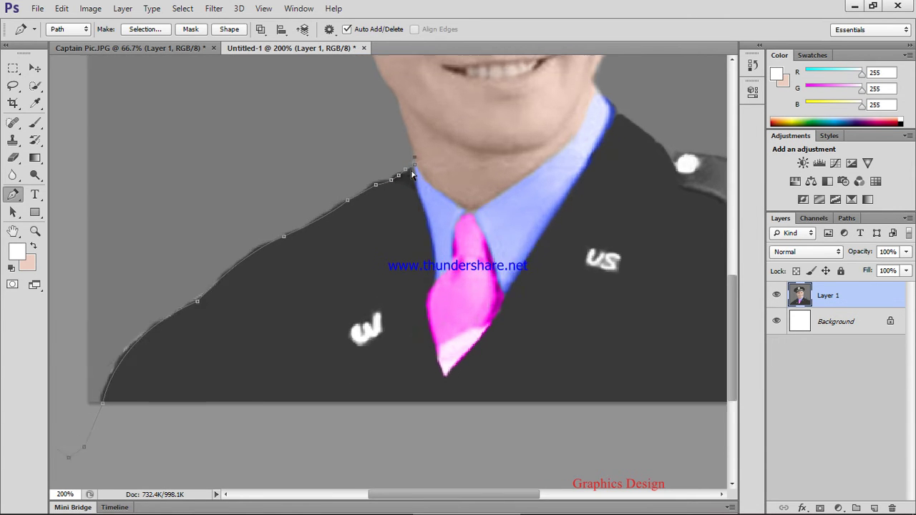
pyautogui.moveTo(393, 169); pyautogui.dragTo(436, 401)
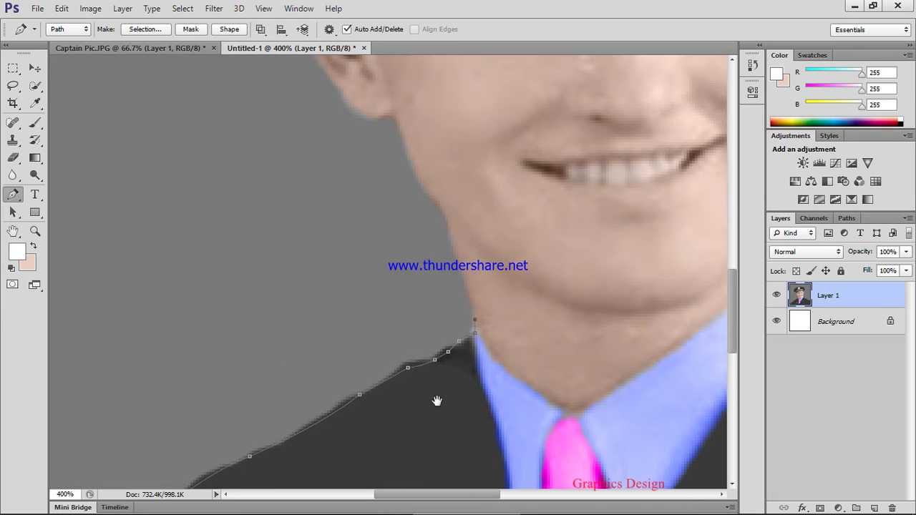
pyautogui.click(449, 229)
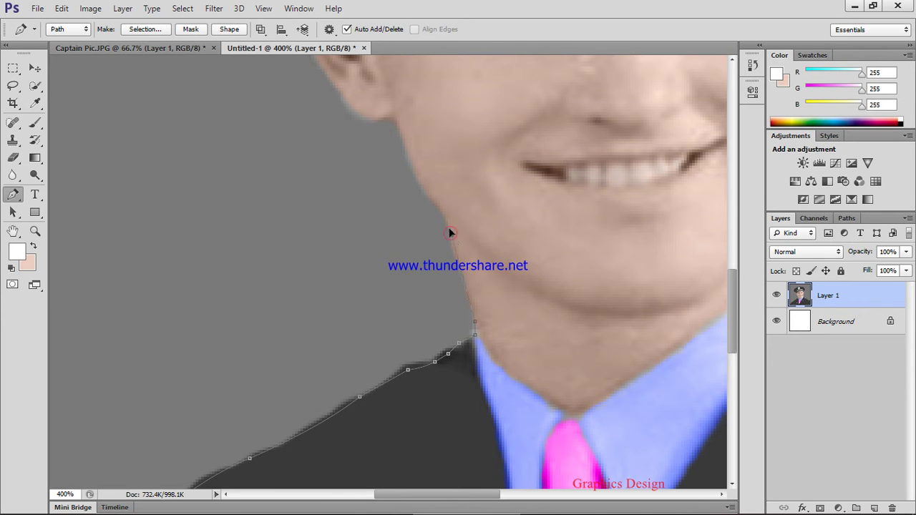
pyautogui.moveTo(451, 228)
pyautogui.mouseDown()
pyautogui.moveTo(447, 256)
pyautogui.moveTo(449, 239)
pyautogui.mouseUp()
pyautogui.click(451, 236)
pyautogui.moveTo(422, 199); pyautogui.dragTo(420, 197)
pyautogui.keyDown('alt'); pyautogui.click(433, 204); pyautogui.keyUp('alt')
pyautogui.moveTo(398, 131); pyautogui.dragTo(395, 139)
pyautogui.click(397, 123)
# Trace the outer curve of the picture's left ear from the lobe up to where it meets the cap
pyautogui.scroll(3, 382, 139)
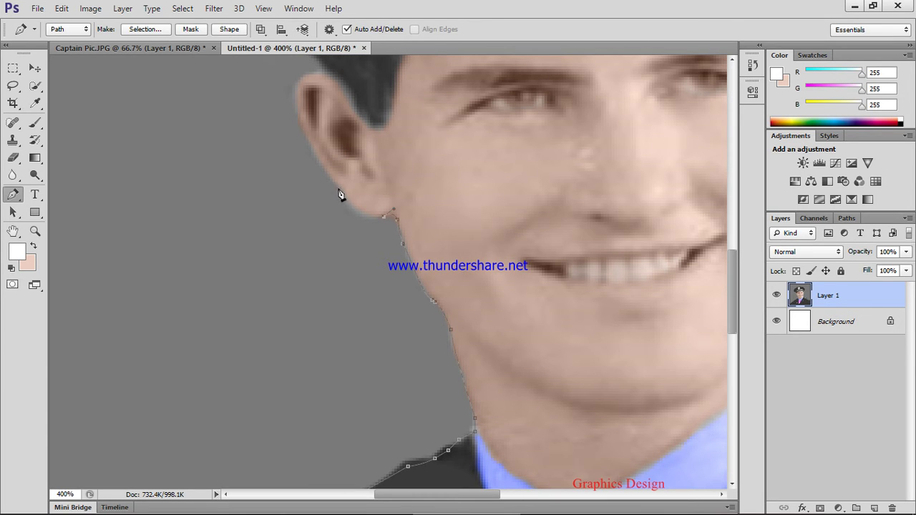
pyautogui.moveTo(341, 196); pyautogui.dragTo(332, 169)
pyautogui.keyDown('alt'); pyautogui.click(340, 189); pyautogui.keyUp('alt')
pyautogui.moveTo(306, 130); pyautogui.dragTo(309, 126)
pyautogui.scroll(3, 317, 156)
pyautogui.moveTo(302, 146); pyautogui.dragTo(322, 116)
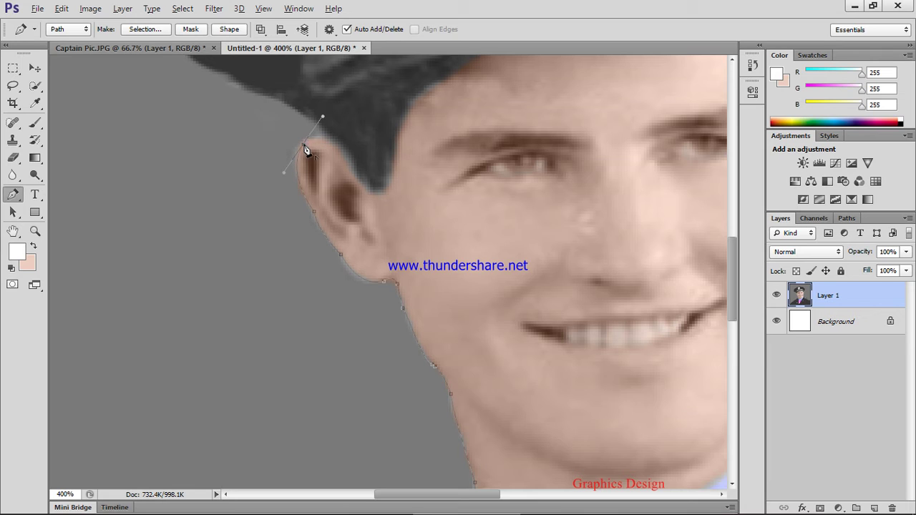
pyautogui.keyDown('alt'); pyautogui.click(304, 147); pyautogui.keyUp('alt')
pyautogui.moveTo(321, 134); pyautogui.dragTo(322, 141)
pyautogui.keyDown('alt'); pyautogui.click(322, 136); pyautogui.keyUp('alt')
# Extend the path along the cap's lower-left underside and around its leftmost bulge
pyautogui.scroll(3, 287, 129)
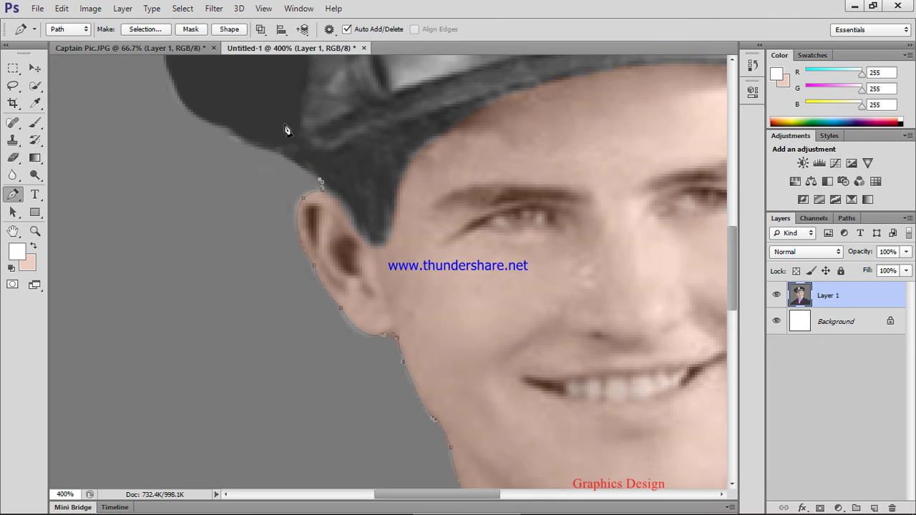
pyautogui.click(238, 155)
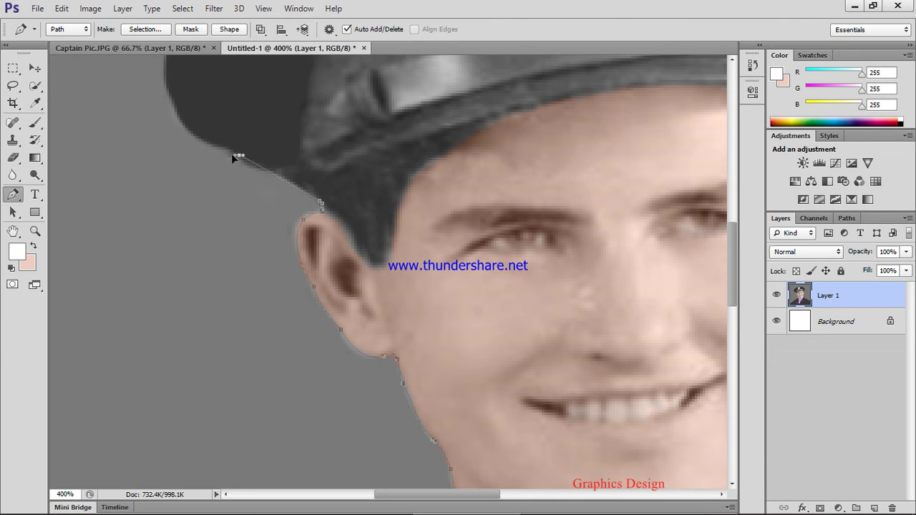
pyautogui.moveTo(215, 154); pyautogui.dragTo(191, 140)
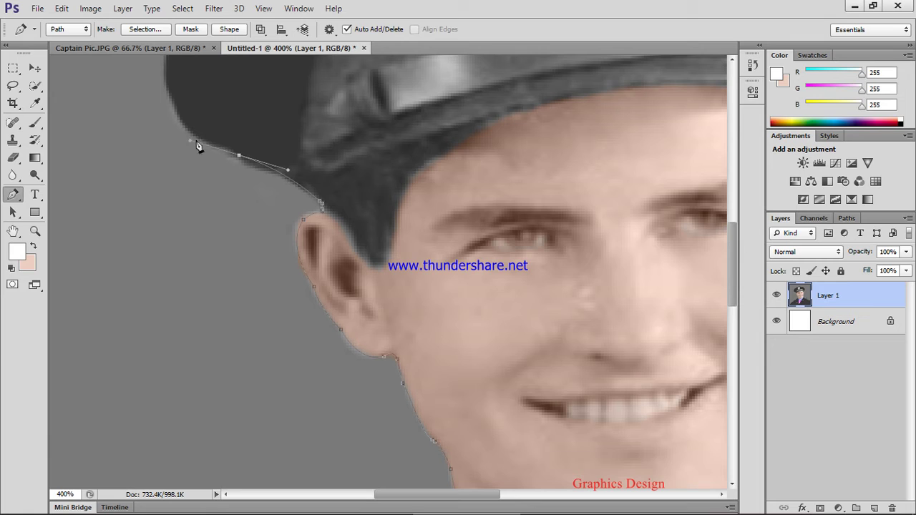
pyautogui.keyDown('alt'); pyautogui.click(239, 156); pyautogui.keyUp('alt')
pyautogui.scroll(5, 224, 160)
pyautogui.moveTo(166, 169); pyautogui.dragTo(181, 66)
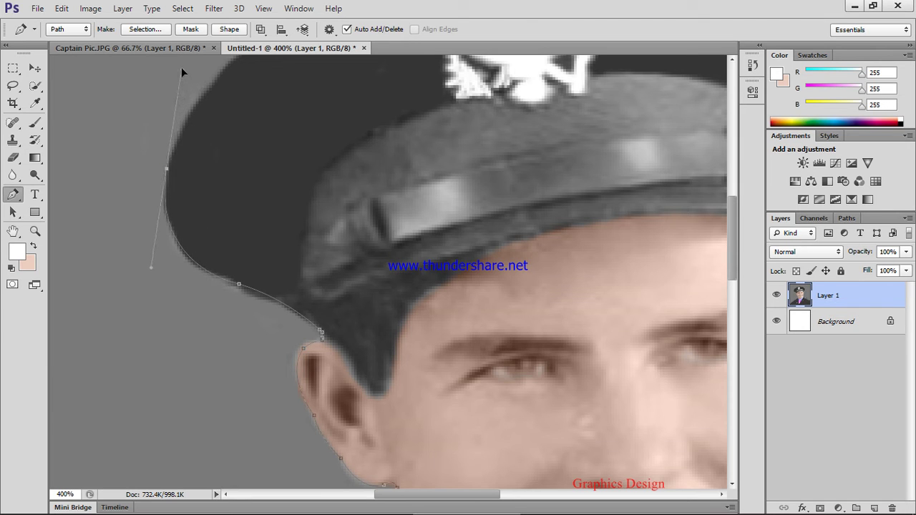
pyautogui.keyDown('alt'); pyautogui.click(166, 169); pyautogui.keyUp('alt')
# Trace the cap's upper-left crown up to its top edge by the eagle badge
pyautogui.scroll(1, 167, 177)
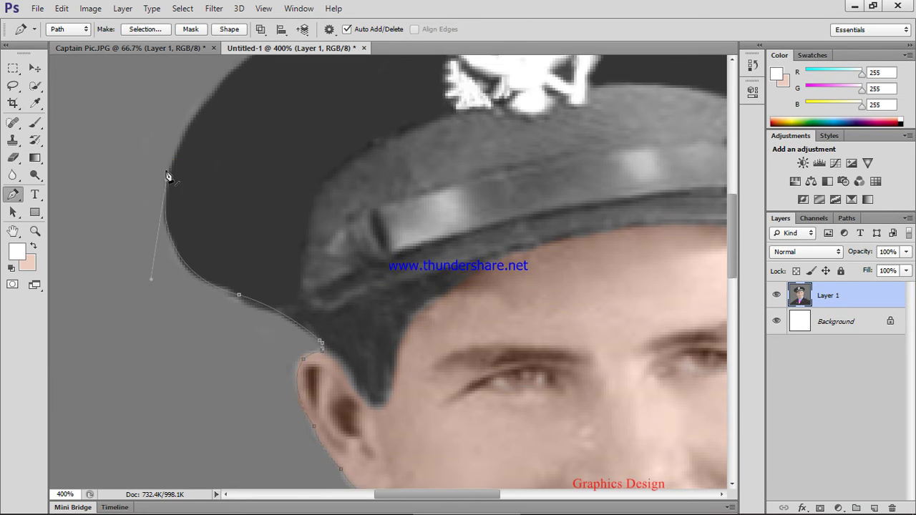
pyautogui.scroll(2, 167, 177)
pyautogui.moveTo(252, 109); pyautogui.dragTo(305, 79)
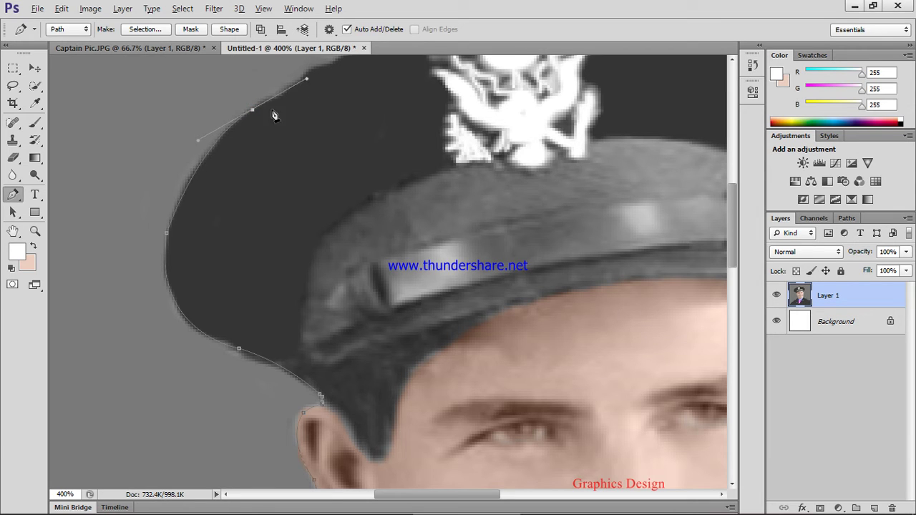
pyautogui.scroll(2, 266, 125)
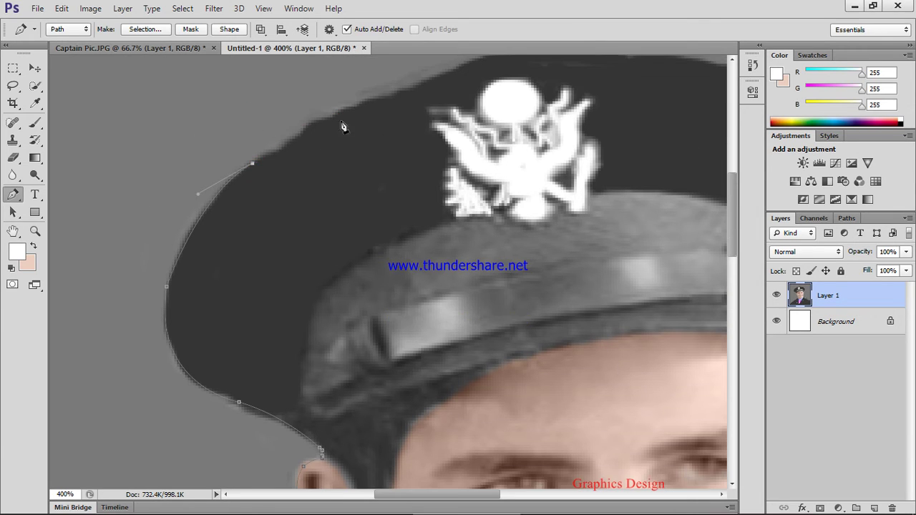
pyautogui.moveTo(380, 99); pyautogui.dragTo(465, 78)
pyautogui.keyDown('alt'); pyautogui.click(381, 98); pyautogui.keyUp('alt')
pyautogui.scroll(2, 402, 120)
pyautogui.moveTo(488, 120); pyautogui.dragTo(562, 93)
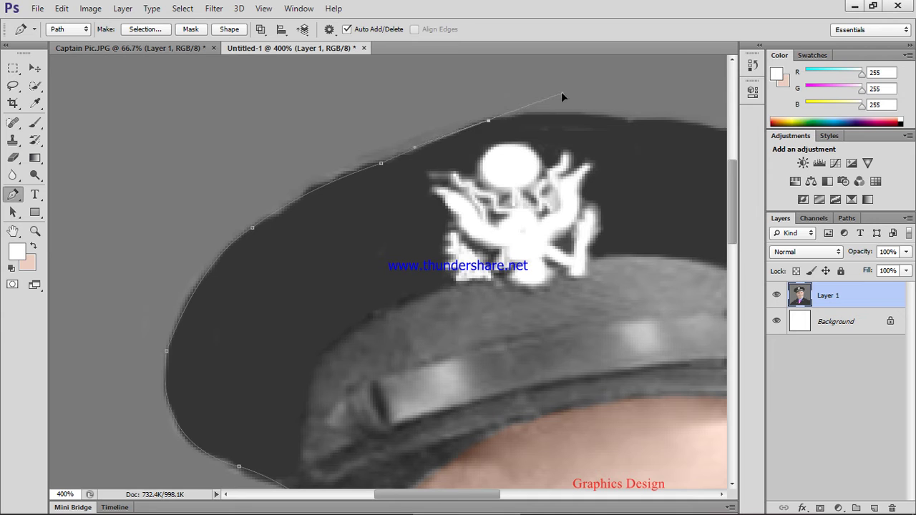
pyautogui.keyDown('alt'); pyautogui.click(488, 121); pyautogui.keyUp('alt')
# Continue the path along the cap's top edge to the right of the eagle badge
pyautogui.moveTo(525, 139); pyautogui.dragTo(372, 186)
pyautogui.moveTo(471, 168); pyautogui.dragTo(624, 191)
pyautogui.keyDown('alt'); pyautogui.click(471, 167); pyautogui.keyUp('alt')
pyautogui.keyDown('alt'); pyautogui.click(527, 173); pyautogui.keyUp('alt')
pyautogui.keyDown('alt'); pyautogui.click(585, 181); pyautogui.keyUp('alt')
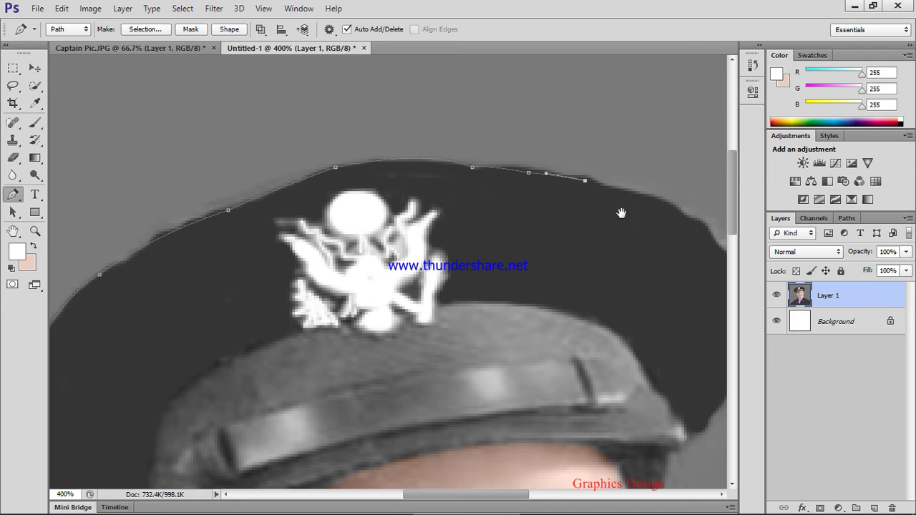
# Trace the sloping upper-right edge of the cap down to its rightmost corner
pyautogui.moveTo(607, 230); pyautogui.dragTo(467, 238)
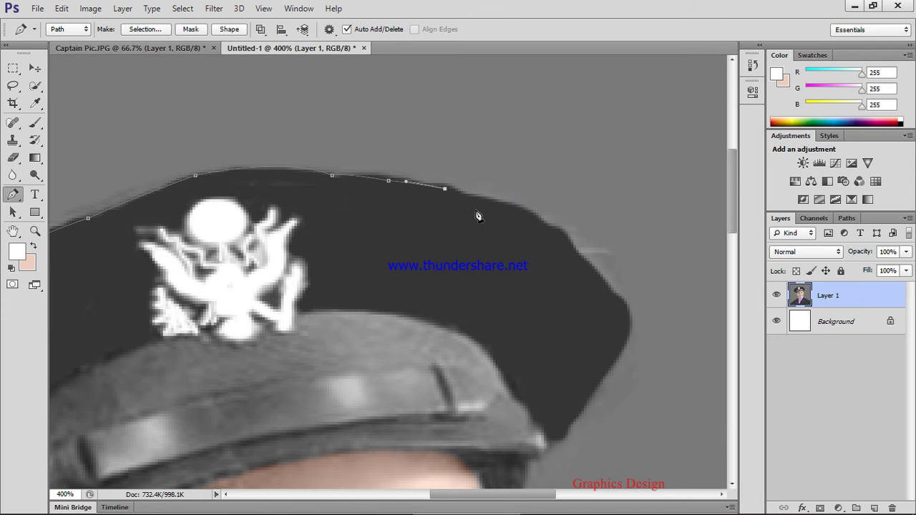
pyautogui.moveTo(520, 208); pyautogui.dragTo(583, 263)
pyautogui.keyDown('alt'); pyautogui.click(520, 208); pyautogui.keyUp('alt')
pyautogui.keyDown('alt'); pyautogui.click(573, 243); pyautogui.keyUp('alt')
pyautogui.moveTo(629, 307); pyautogui.dragTo(633, 314)
pyautogui.keyDown('alt'); pyautogui.click(625, 302); pyautogui.keyUp('alt')
# Follow the cap's right side down and in to the corner of the visor
pyautogui.moveTo(624, 386); pyautogui.dragTo(570, 342)
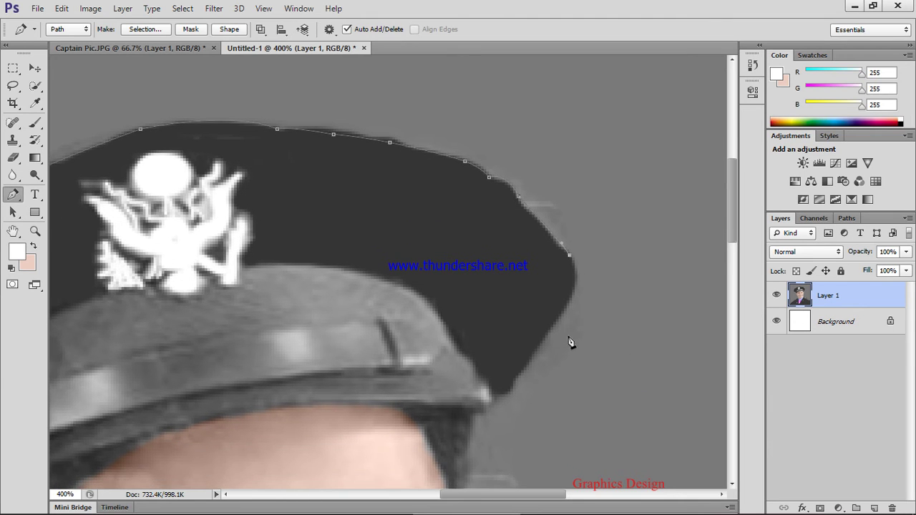
pyautogui.moveTo(516, 381); pyautogui.dragTo(429, 446)
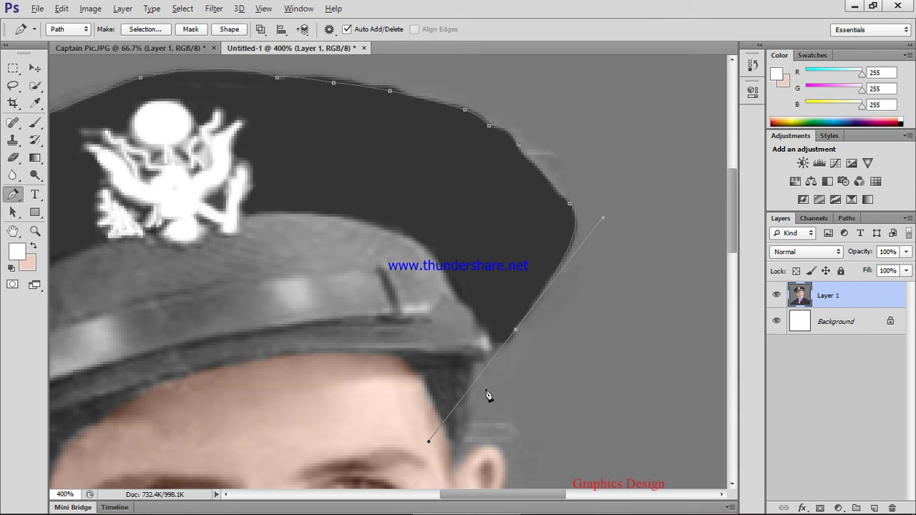
pyautogui.keyDown('alt'); pyautogui.click(515, 330); pyautogui.keyUp('alt')
pyautogui.click(510, 340)
pyautogui.click(505, 345)
pyautogui.click(494, 349)
pyautogui.moveTo(494, 349); pyautogui.dragTo(490, 352)
# Trace the hair edge from the visor corner down to the top of the ear on the picture's right
pyautogui.click(482, 367)
pyautogui.click(476, 383)
pyautogui.click(463, 434)
pyautogui.click(454, 453)
pyautogui.scroll(-1, 471, 455)
pyautogui.scroll(-1, 471, 455)
pyautogui.click(451, 414)
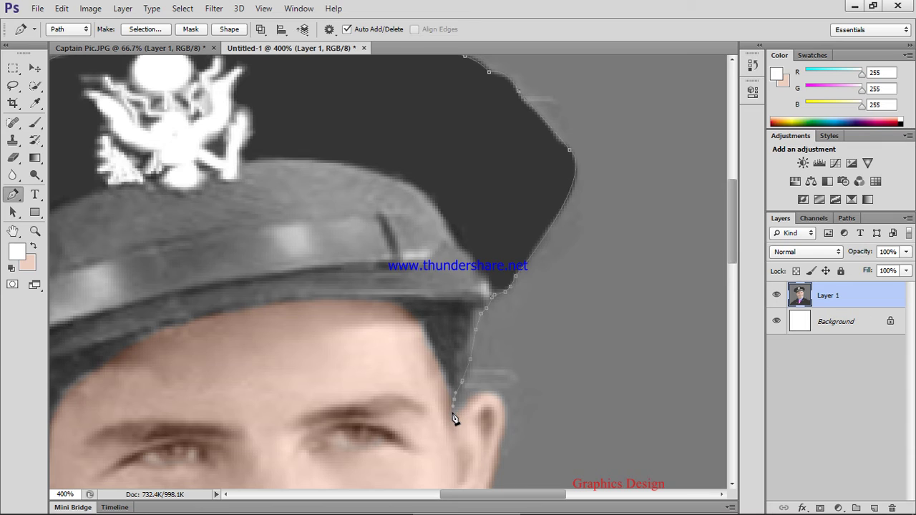
# Trace around the picture's right ear from its top down past the lobe to the cheek
pyautogui.moveTo(454, 418); pyautogui.dragTo(466, 406)
pyautogui.click(465, 405)
pyautogui.moveTo(502, 402); pyautogui.dragTo(506, 419)
pyautogui.scroll(-3, 503, 407)
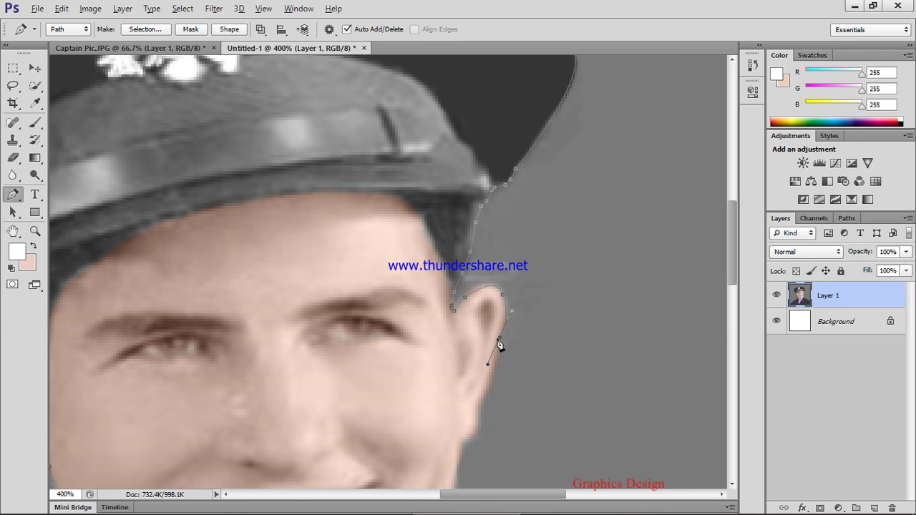
pyautogui.click(500, 339)
pyautogui.click(500, 339)
pyautogui.moveTo(494, 372); pyautogui.dragTo(468, 419)
pyautogui.click(495, 372)
pyautogui.scroll(-3, 484, 406)
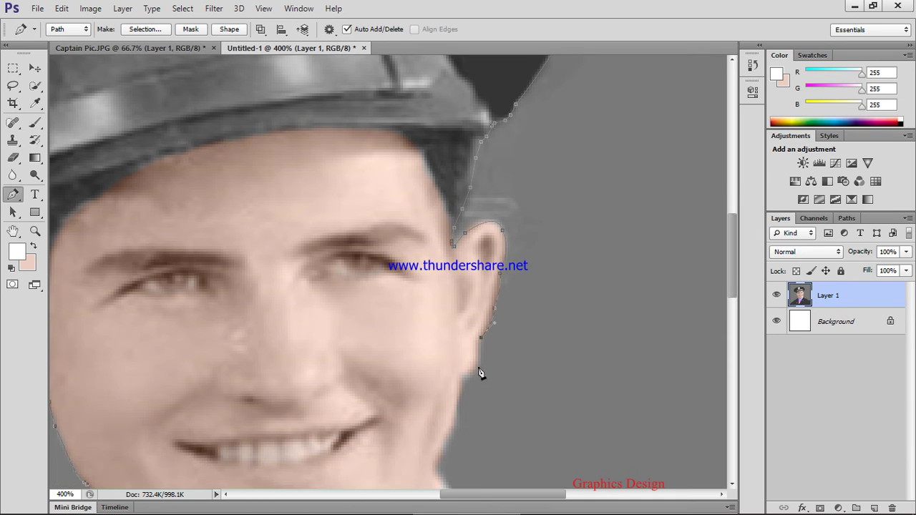
pyautogui.moveTo(469, 383); pyautogui.dragTo(441, 383)
# Continue the path down the right cheek and jaw and along the blue collar to the top of the coat
pyautogui.scroll(-2, 461, 382)
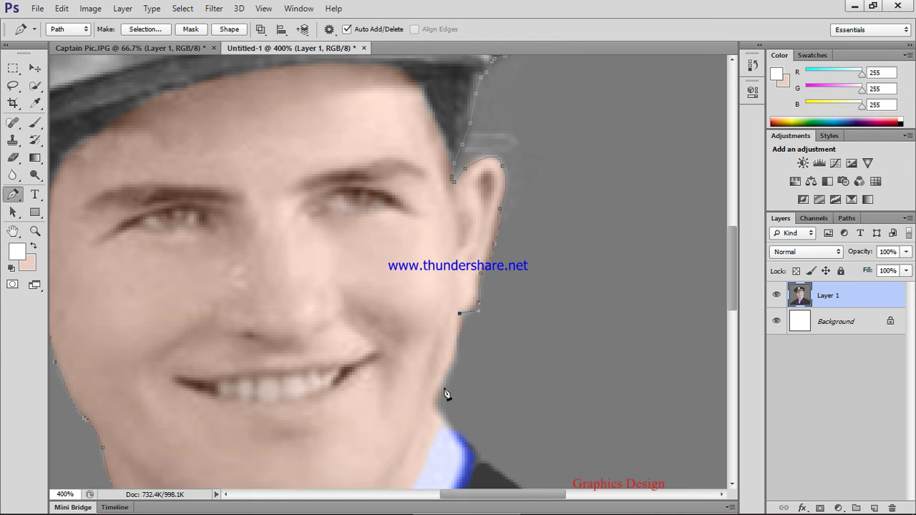
pyautogui.moveTo(424, 413); pyautogui.dragTo(410, 427)
pyautogui.keyDown('alt'); pyautogui.click(435, 400); pyautogui.keyUp('alt')
pyautogui.scroll(-2, 435, 400)
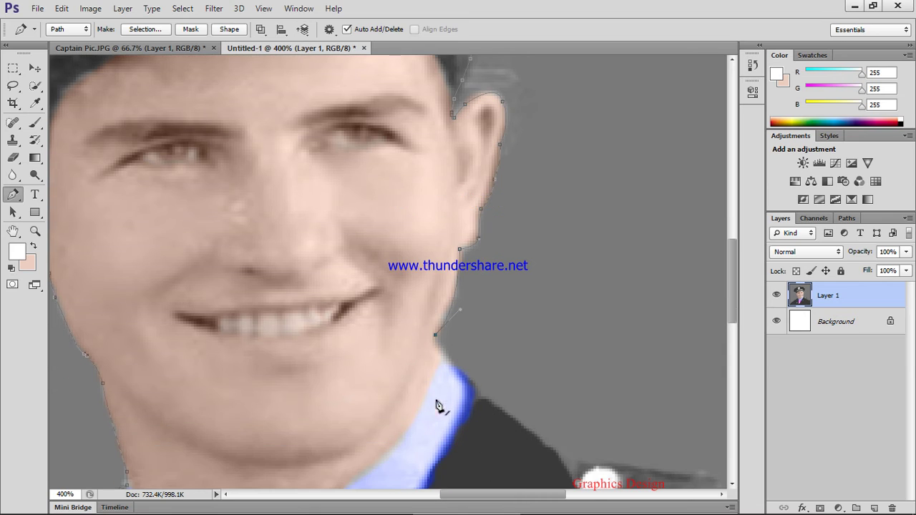
pyautogui.click(435, 345)
pyautogui.click(474, 387)
pyautogui.moveTo(483, 396); pyautogui.dragTo(484, 398)
pyautogui.keyDown('alt'); pyautogui.click(473, 387); pyautogui.keyUp('alt')
pyautogui.click(488, 402)
# Trace the right coat shoulder from the collar down to the start of the grey shoulder strap
pyautogui.scroll(-2, 537, 415)
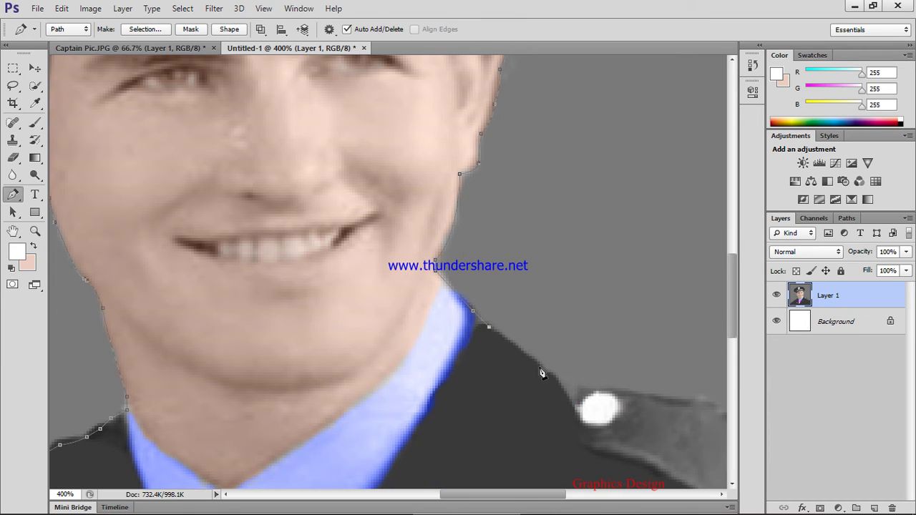
pyautogui.moveTo(540, 372); pyautogui.dragTo(554, 381)
pyautogui.click(563, 382)
pyautogui.click(580, 383)
# Trace the upper edge of the grey shoulder strap to the canvas's right edge
pyautogui.moveTo(609, 410); pyautogui.dragTo(484, 404)
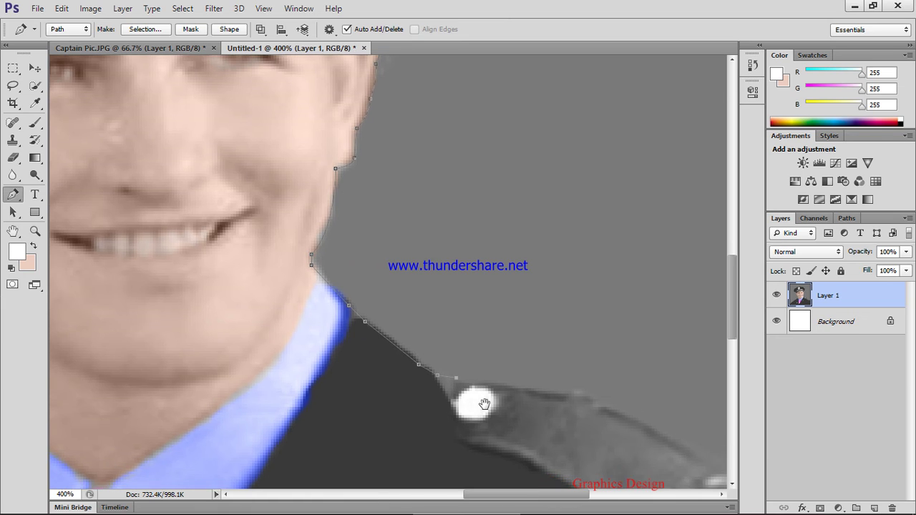
pyautogui.moveTo(575, 387); pyautogui.dragTo(505, 423)
pyautogui.keyDown('alt'); pyautogui.click(561, 395); pyautogui.keyUp('alt')
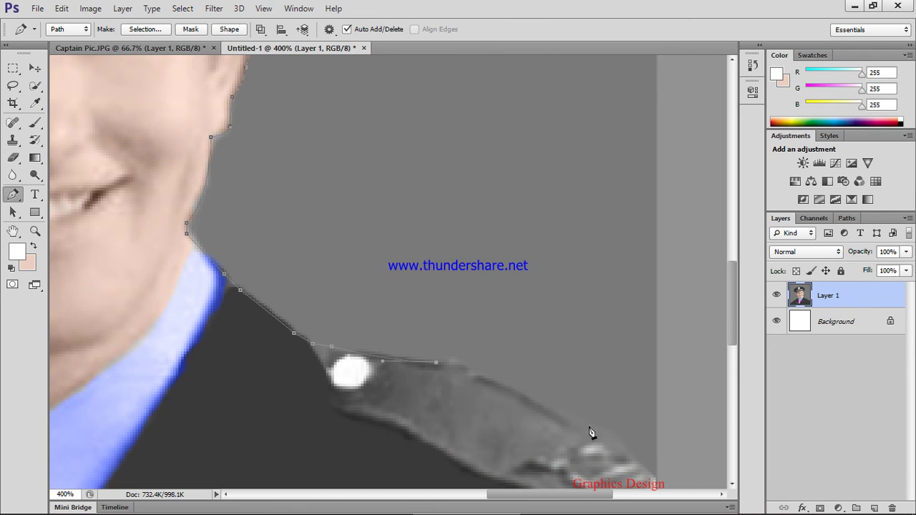
pyautogui.moveTo(616, 436); pyautogui.dragTo(624, 457)
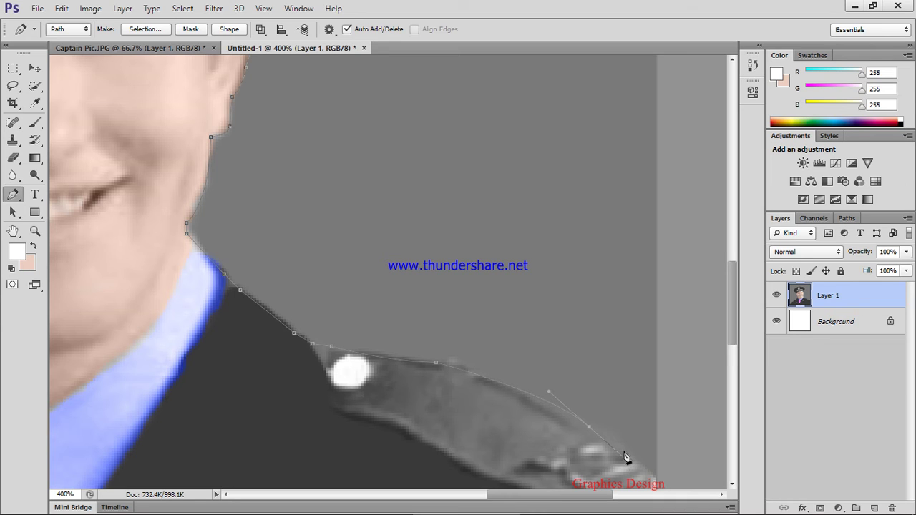
pyautogui.click(590, 429)
pyautogui.moveTo(613, 470); pyautogui.dragTo(562, 476)
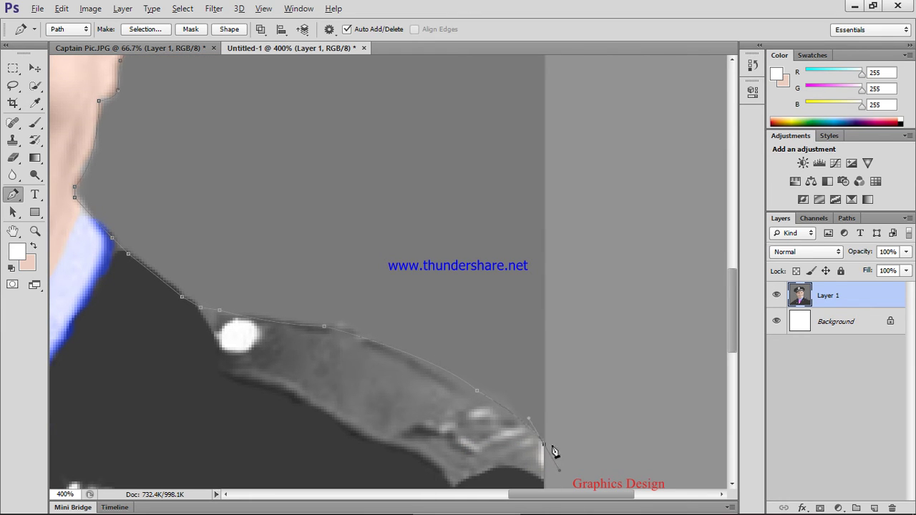
pyautogui.click(542, 444)
# Carry the path around the outside of the canvas, over the top and down the left side, and close it at its starting point
pyautogui.click(575, 474)
pyautogui.click(608, 435)
pyautogui.hotkey('ctrl', '-')
pyautogui.hotkey('ctrl', '-')
pyautogui.hotkey('ctrl', '-')
pyautogui.hotkey('ctrl', '-')
pyautogui.hotkey('ctrl', '-')
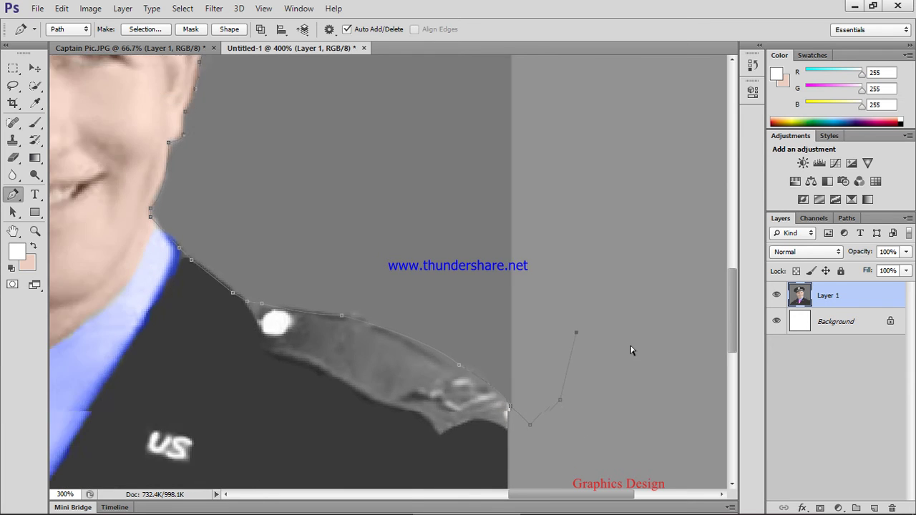
pyautogui.click(603, 204)
pyautogui.click(523, 136)
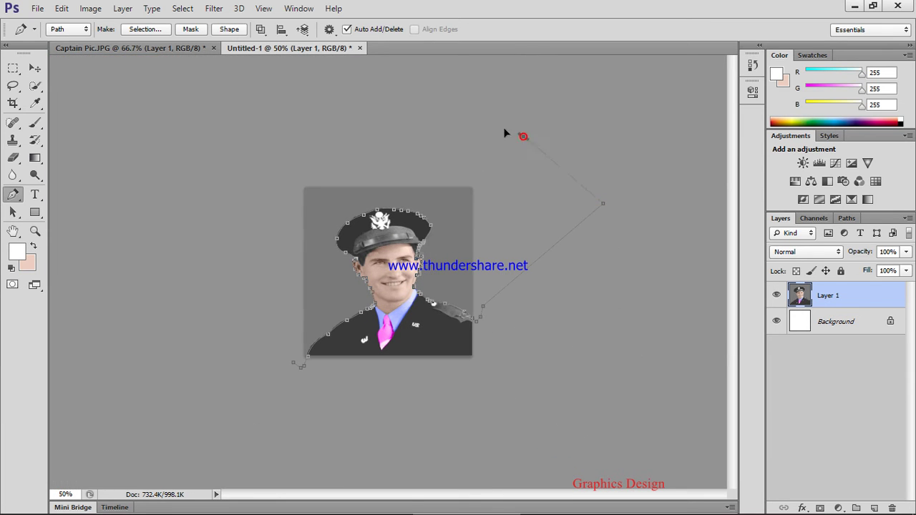
pyautogui.click(337, 113)
pyautogui.click(209, 139)
pyautogui.click(207, 272)
pyautogui.moveTo(265, 362); pyautogui.dragTo(271, 366)
pyautogui.click(294, 363)
# Convert the closed path around the grey background into a selection
pyautogui.rightClick(284, 249)
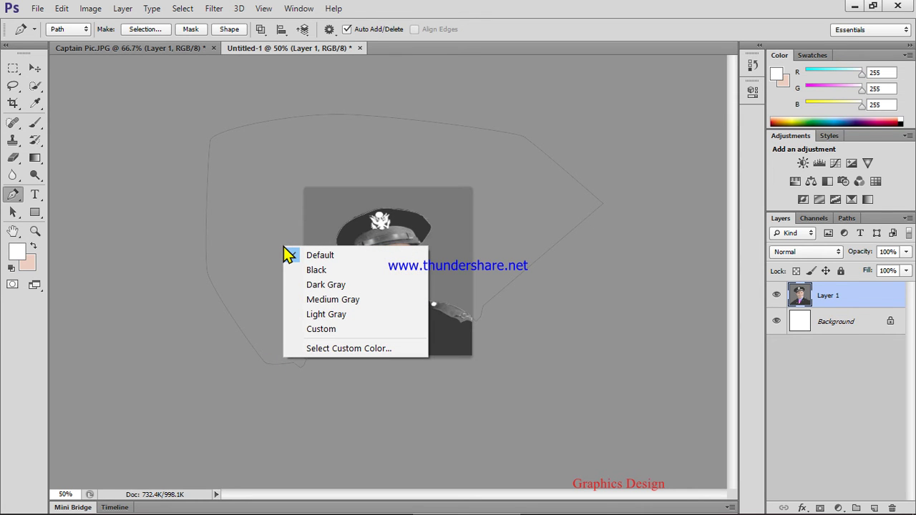
pyautogui.rightClick(254, 212)
pyautogui.click(239, 224)
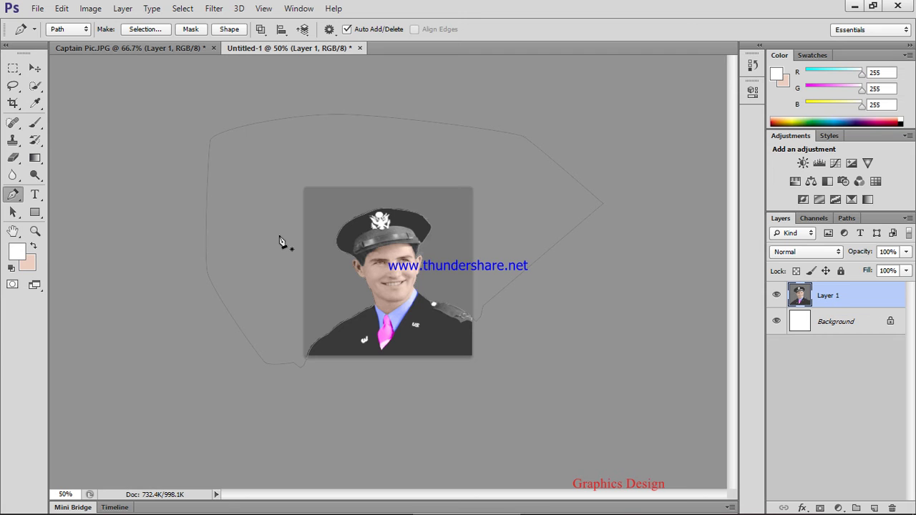
pyautogui.hotkey('ctrl', 'Return')
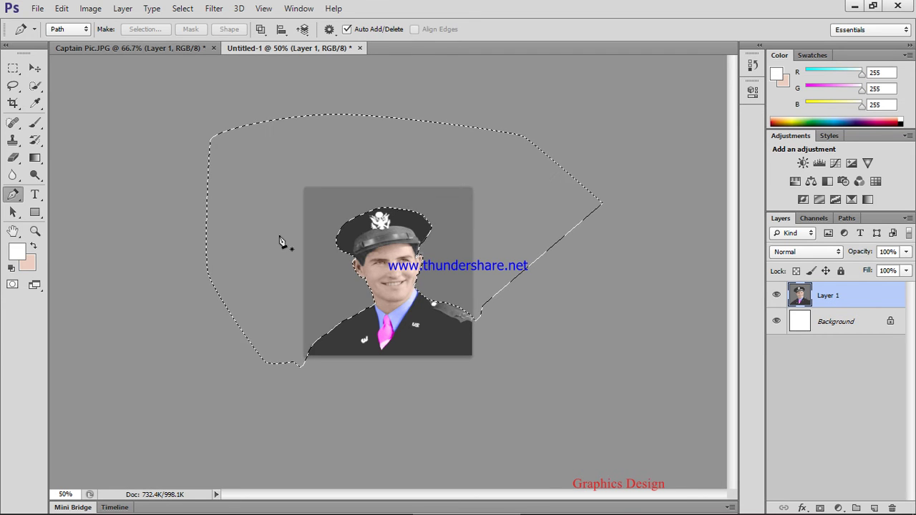
pyautogui.rightClick(281, 241)
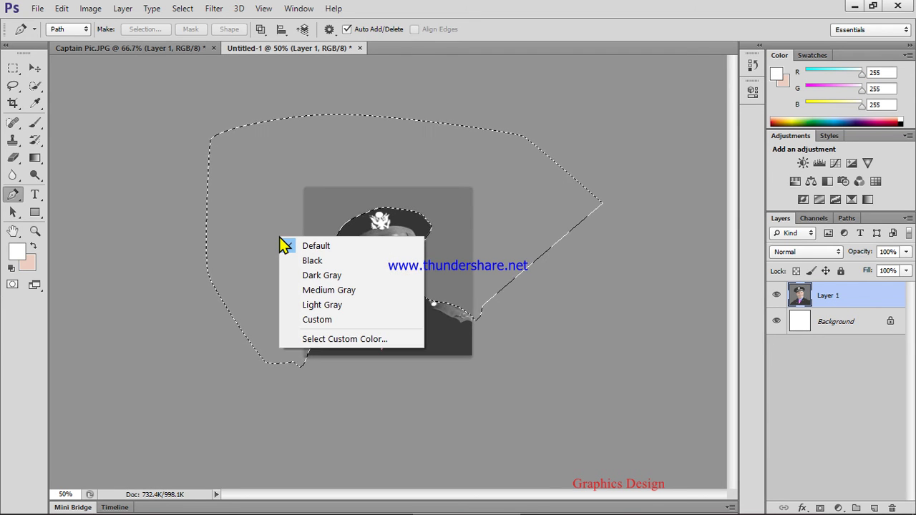
pyautogui.click(230, 244)
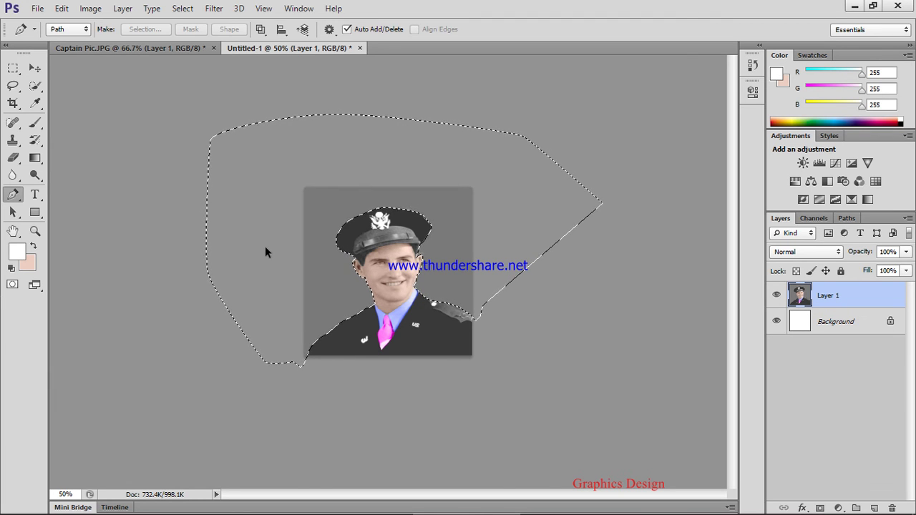
pyautogui.hotkey('ctrl', 'd')
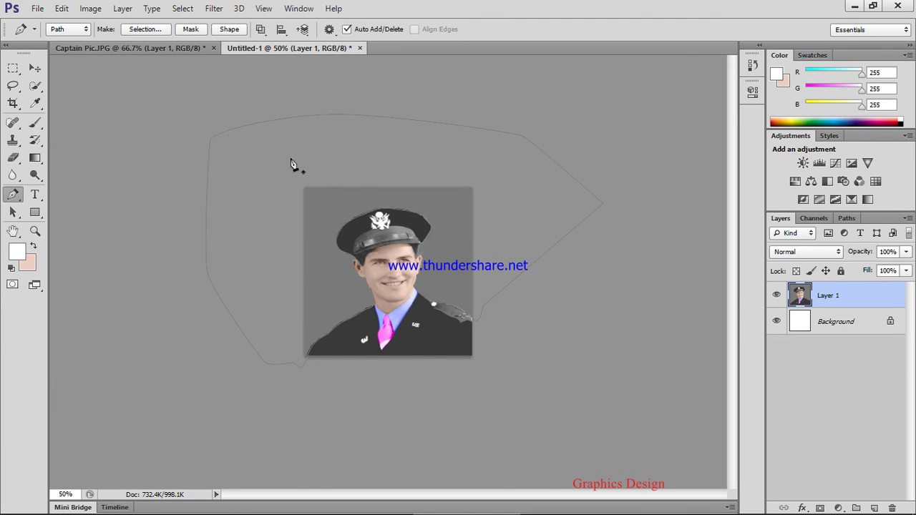
pyautogui.rightClick(292, 160)
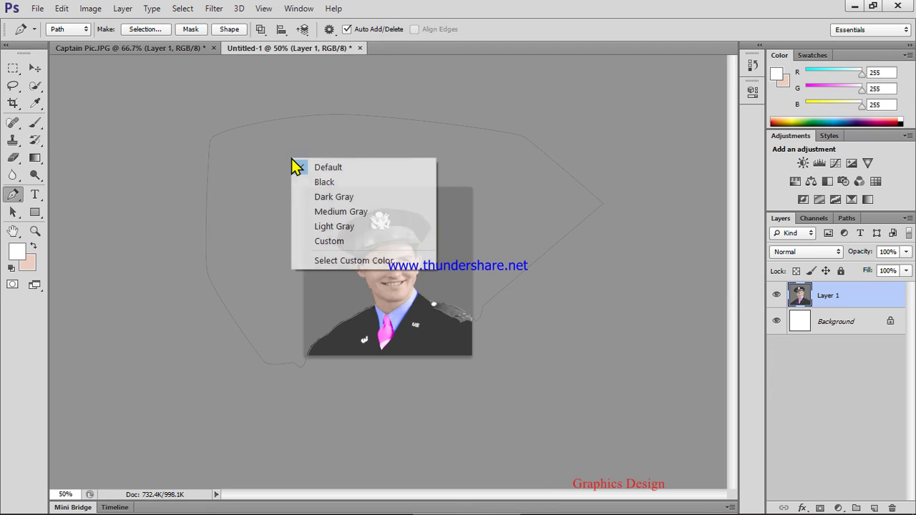
pyautogui.rightClick(260, 198)
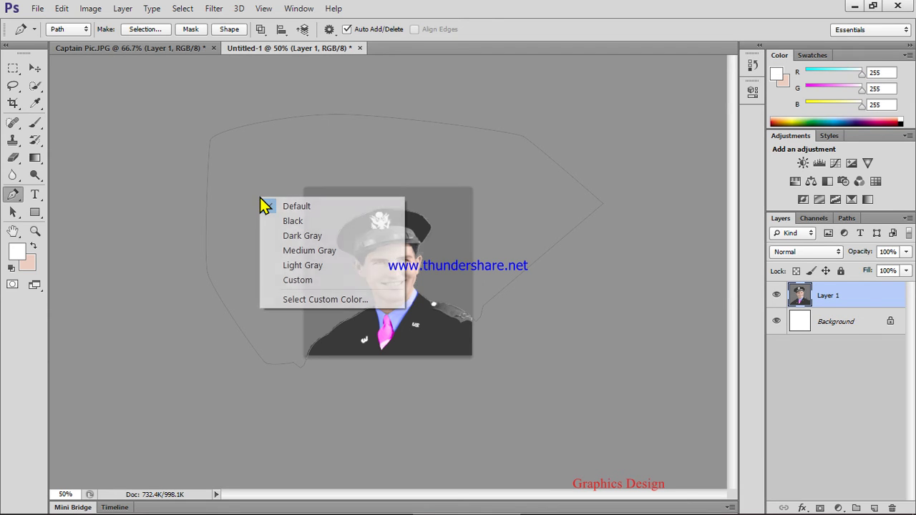
pyautogui.click(314, 152)
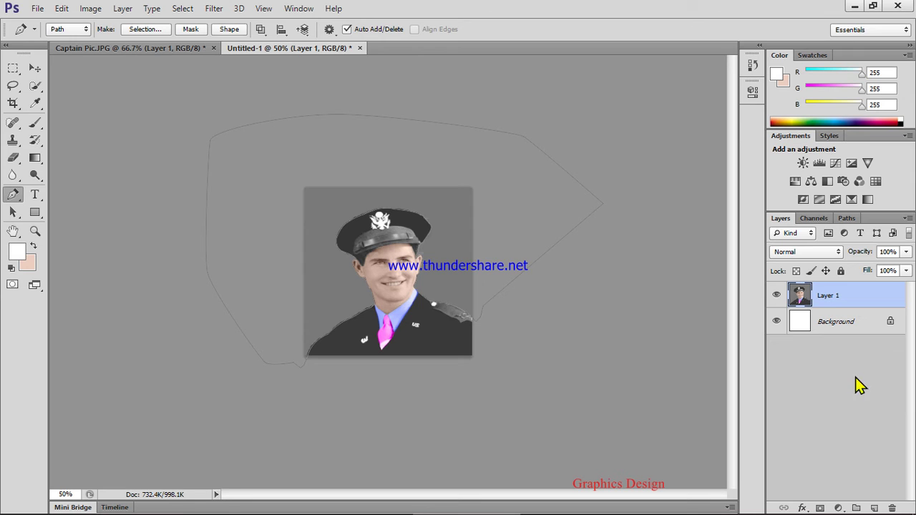
# Convert the locked Background layer into a regular layer named Layer 0
pyautogui.click(891, 323)
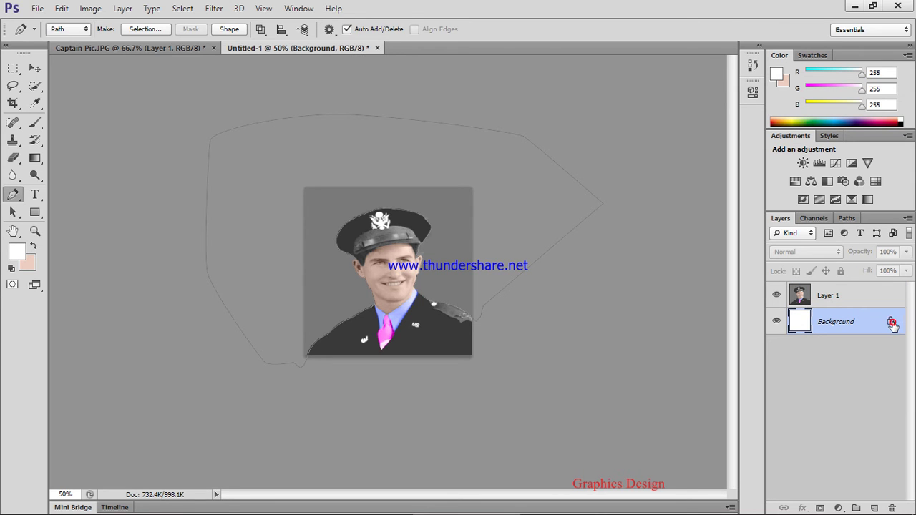
pyautogui.doubleClick(891, 323)
pyautogui.click(578, 161)
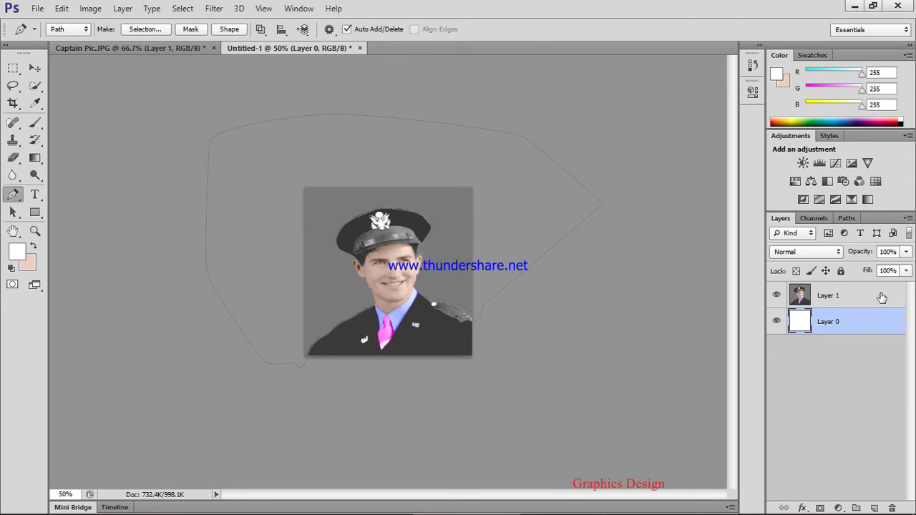
# Turn the path into a selection on Layer 1, delete the grey background inside it, and deselect
pyautogui.click(862, 299)
pyautogui.hotkey('ctrl', 'Return')
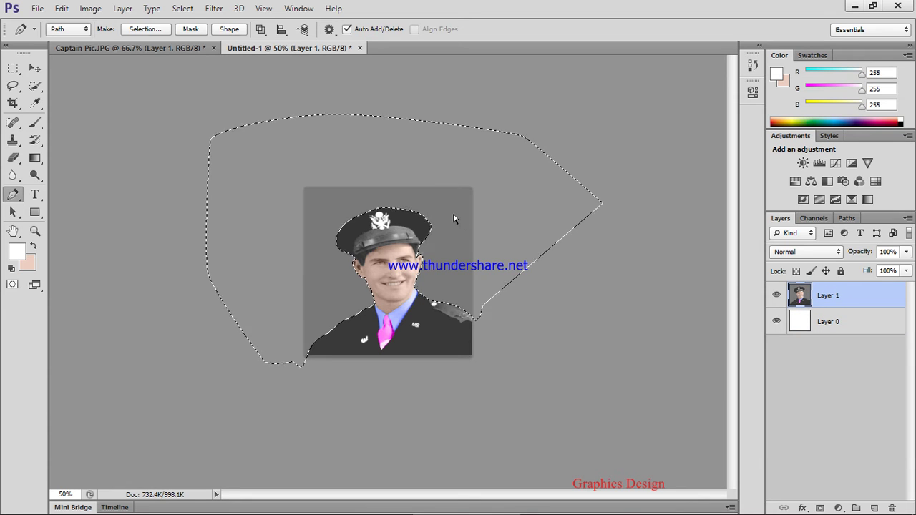
pyautogui.press('Delete')
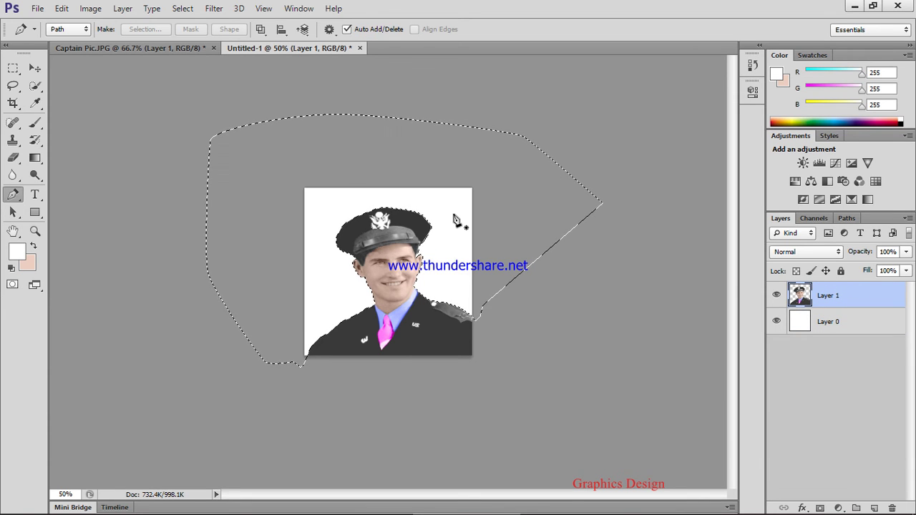
pyautogui.hotkey('ctrl', 'd')
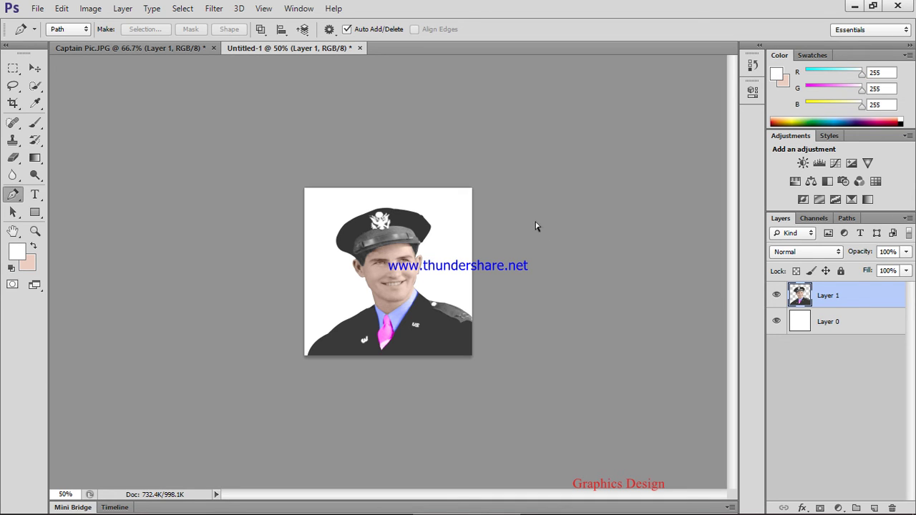
# Examine the cut-out edges around the officer's cap, face and shoulders up close
pyautogui.press('v')
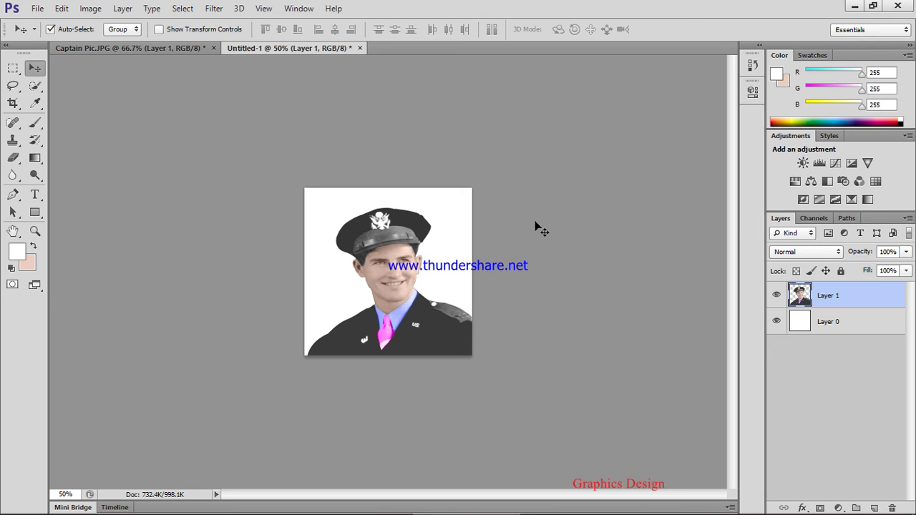
pyautogui.hotkey('ctrl', '+')
pyautogui.hotkey('ctrl', '+')
pyautogui.hotkey('ctrl', '+')
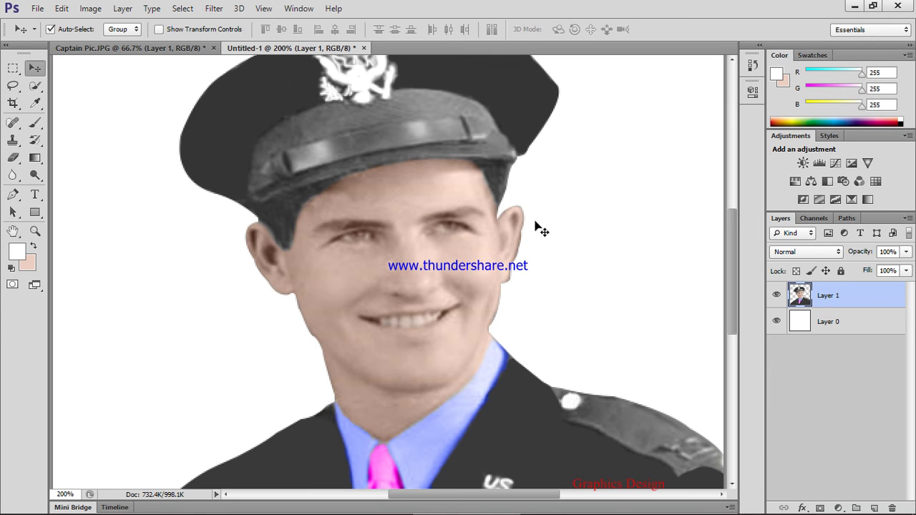
pyautogui.moveTo(455, 270); pyautogui.dragTo(430, 289)
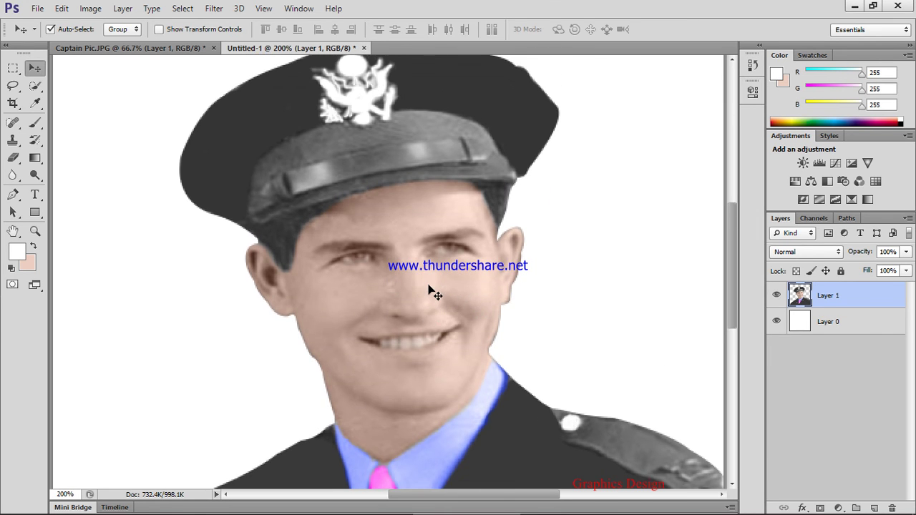
pyautogui.hotkey('ctrl', '-')
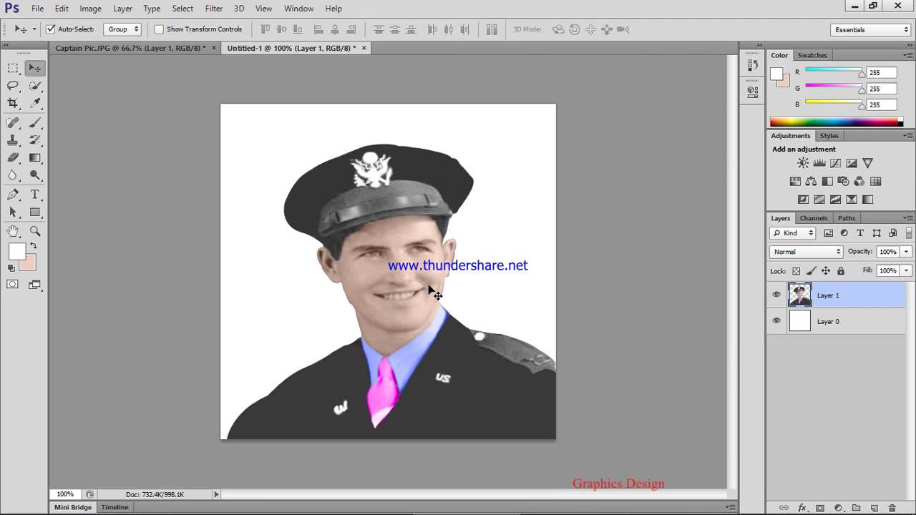
# Add a Bevel & Emboss effect to Layer 0 with a size of 30 px
pyautogui.click(841, 323)
pyautogui.rightClick(842, 324)
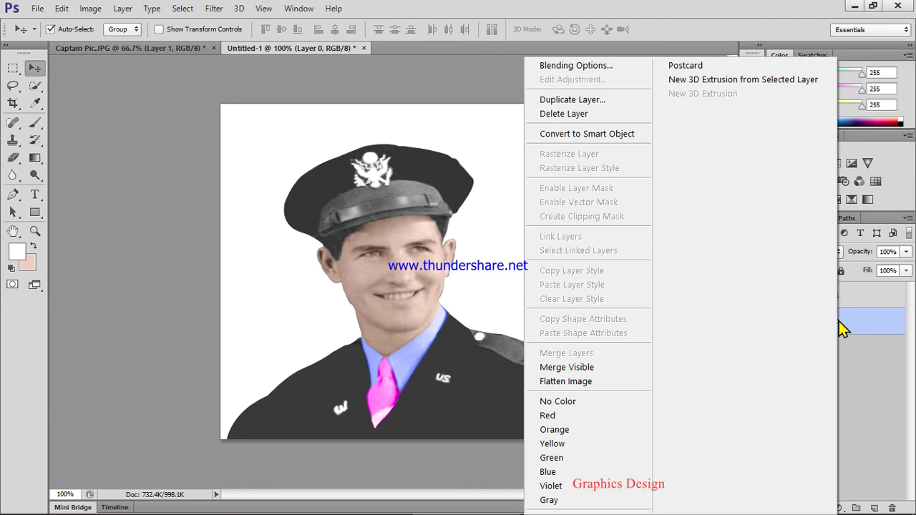
pyautogui.click(594, 66)
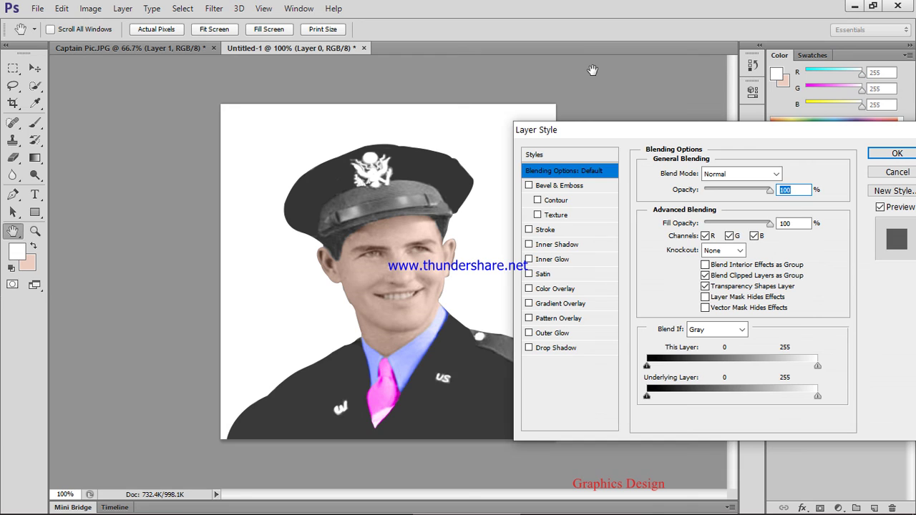
pyautogui.click(560, 188)
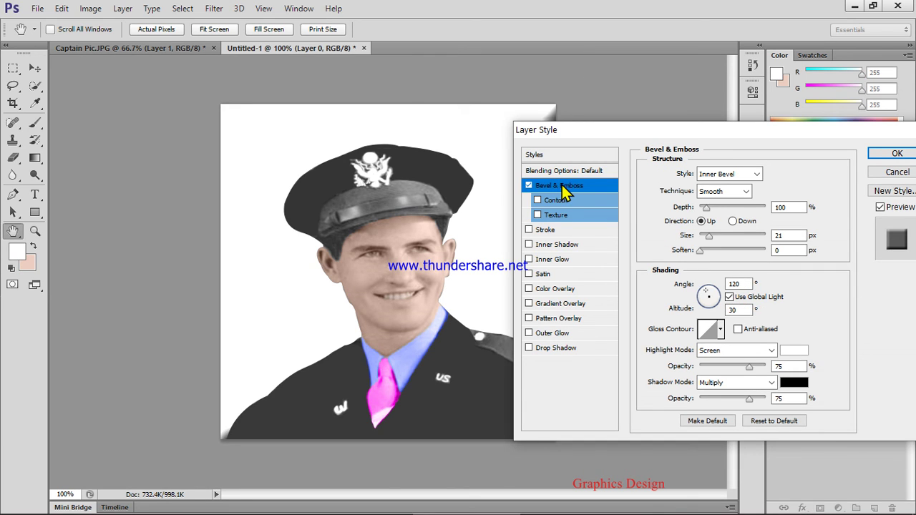
pyautogui.doubleClick(787, 235)
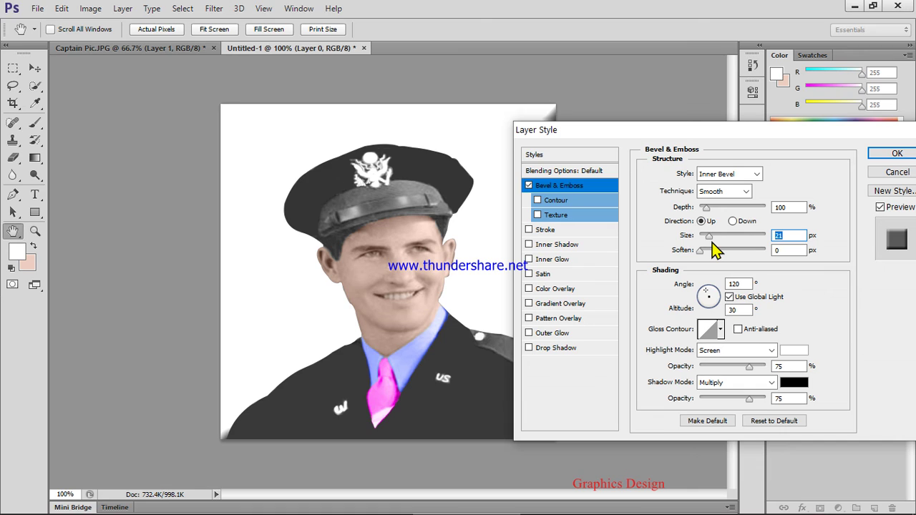
pyautogui.write('30')
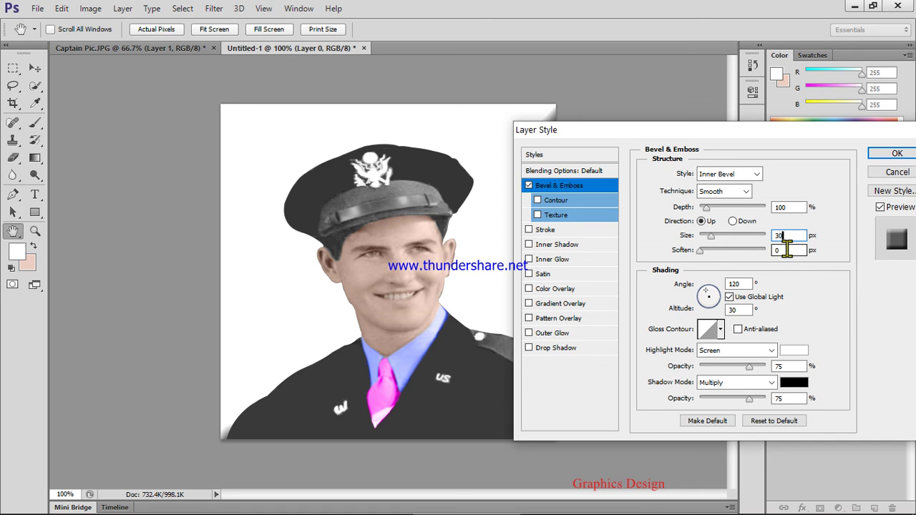
# Check the bevel's style and technique options, keep Inner Bevel and Smooth, and set the depth to 100%
pyautogui.click(744, 174)
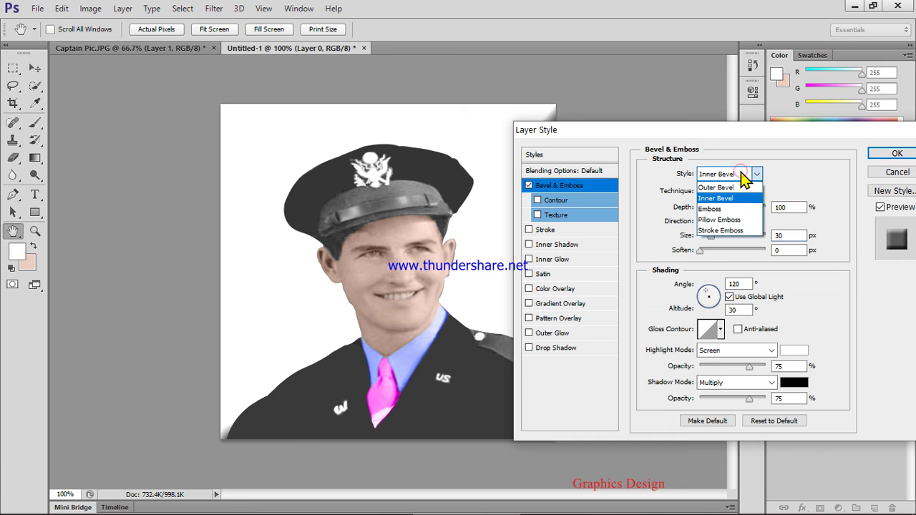
pyautogui.click(741, 172)
pyautogui.click(741, 189)
pyautogui.click(741, 189)
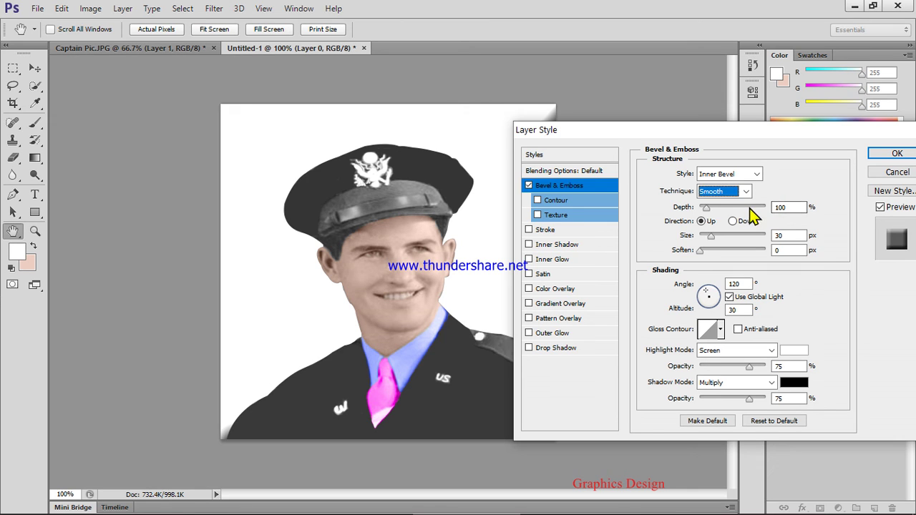
pyautogui.moveTo(748, 206); pyautogui.dragTo(706, 208)
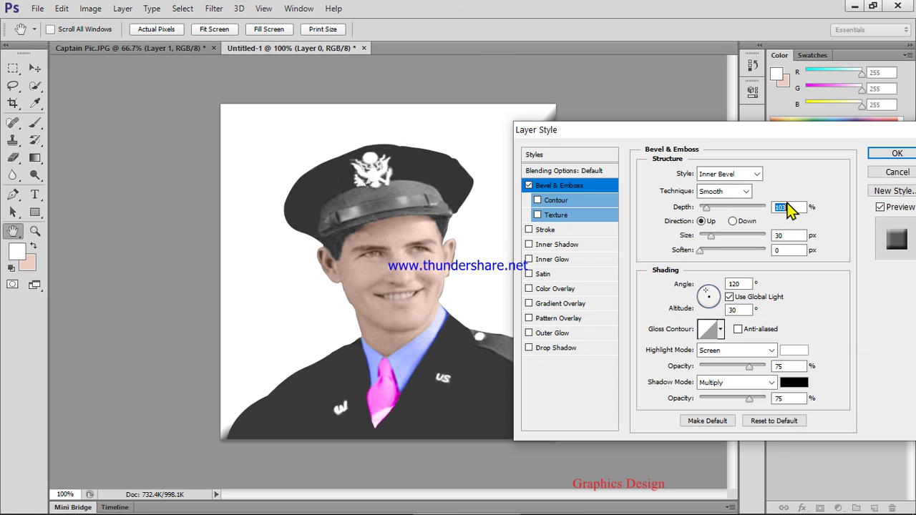
pyautogui.write('100')
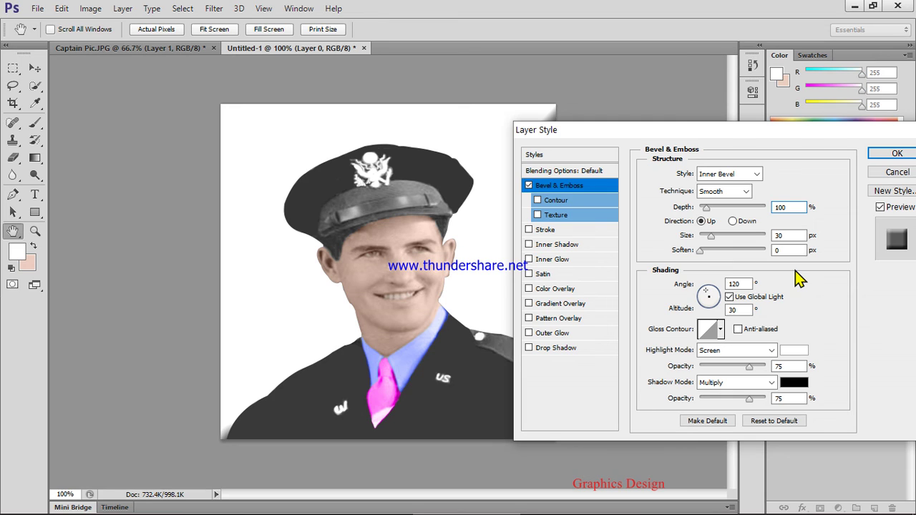
# Open the bevel's shading angle for editing
pyautogui.doubleClick(736, 284)
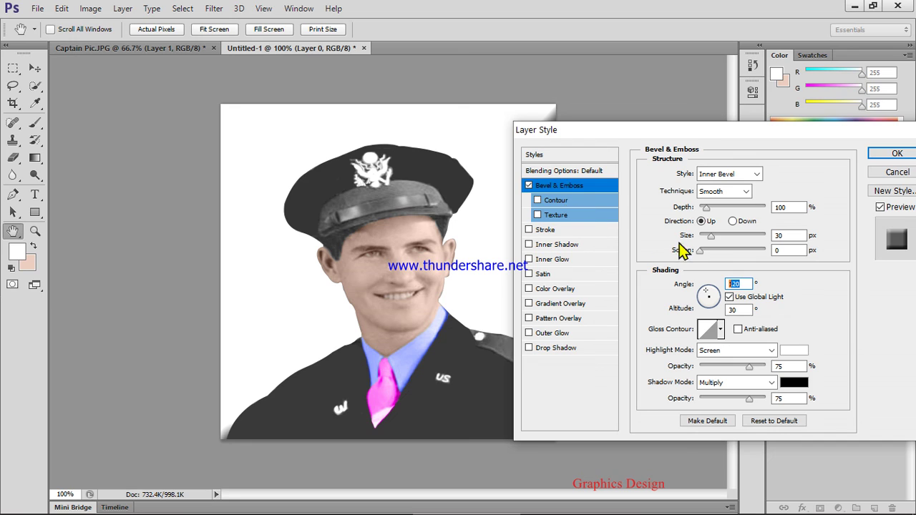
pyautogui.click(744, 284)
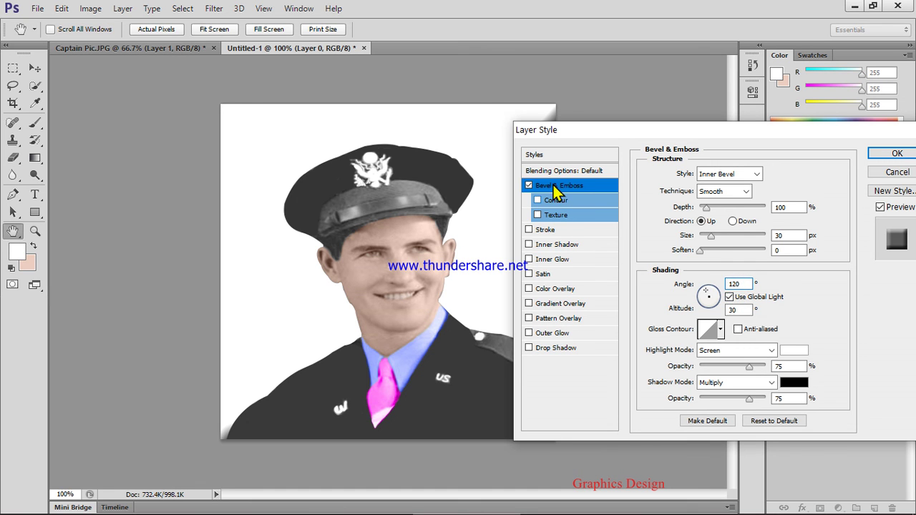
# Try the Outer Bevel style on Layer 0's bevel and return it to Inner Bevel
pyautogui.moveTo(604, 136)
pyautogui.mouseDown()
pyautogui.moveTo(630, 207)
pyautogui.moveTo(654, 151)
pyautogui.moveTo(698, 126)
pyautogui.moveTo(602, 129)
pyautogui.mouseUp()
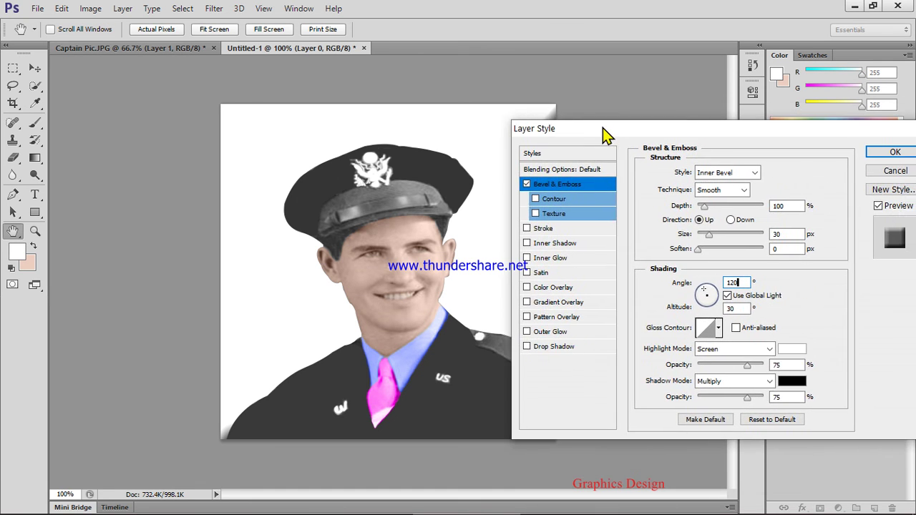
pyautogui.click(729, 173)
pyautogui.click(737, 186)
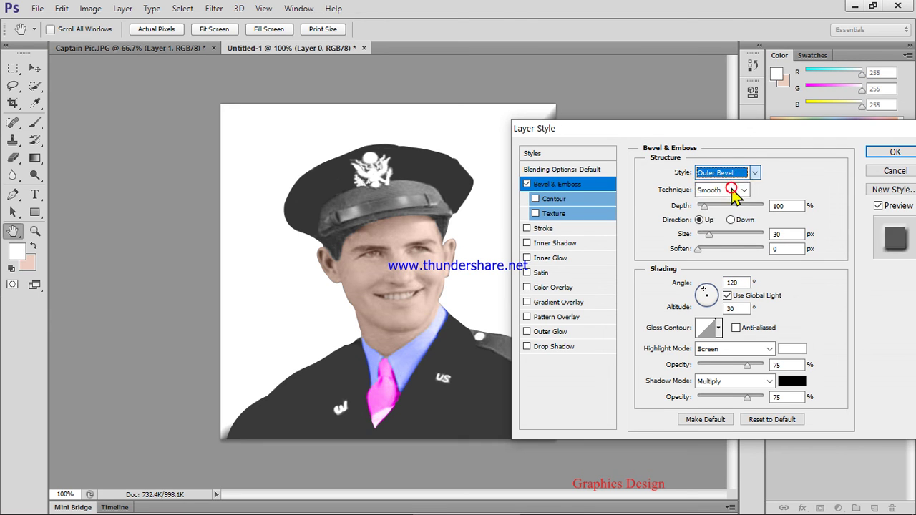
pyautogui.click(740, 176)
pyautogui.click(739, 197)
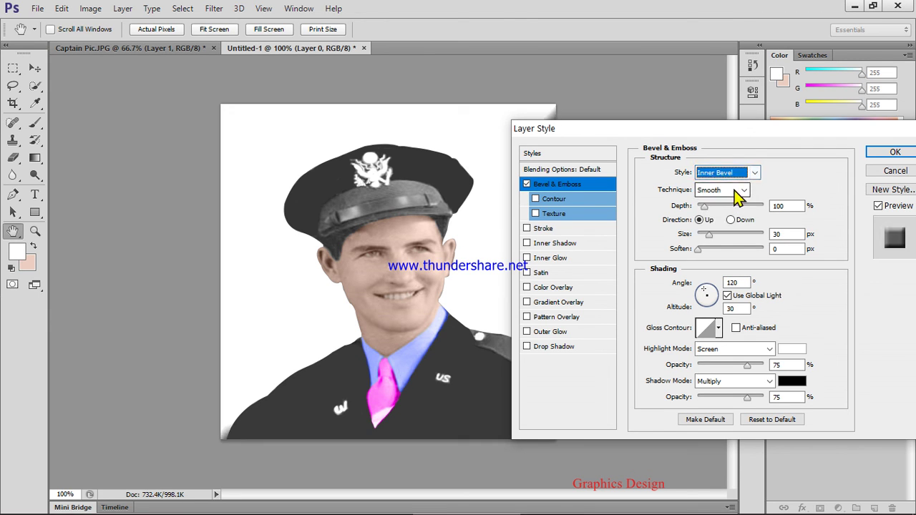
# Add a linear Gradient Overlay to Layer 0 with the red-to-green preset at a 45° angle and apply the layer style
pyautogui.moveTo(754, 135); pyautogui.dragTo(705, 136)
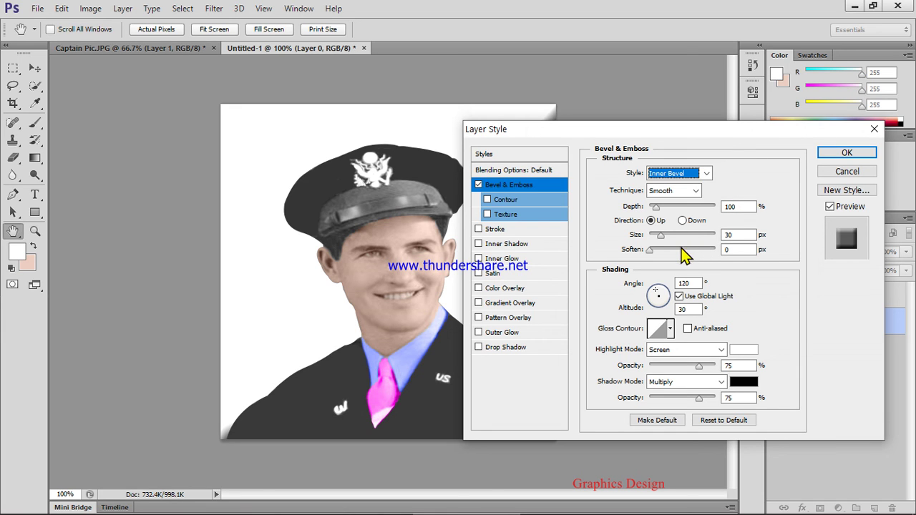
pyautogui.click(515, 309)
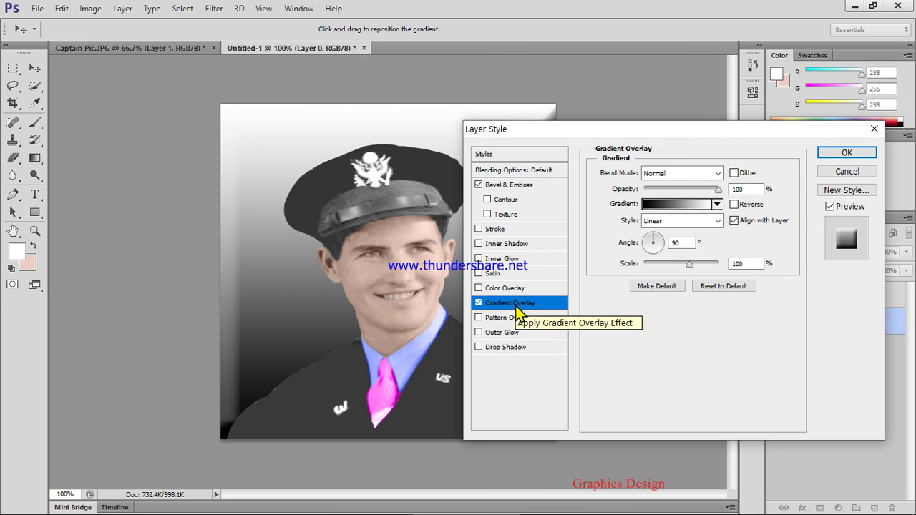
pyautogui.click(717, 205)
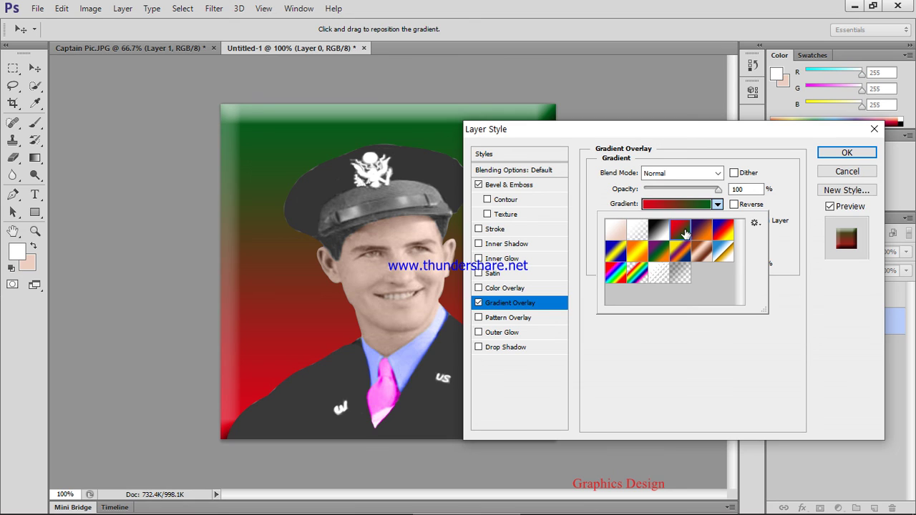
pyautogui.click(720, 203)
pyautogui.moveTo(689, 242); pyautogui.dragTo(615, 247)
pyautogui.write('45')
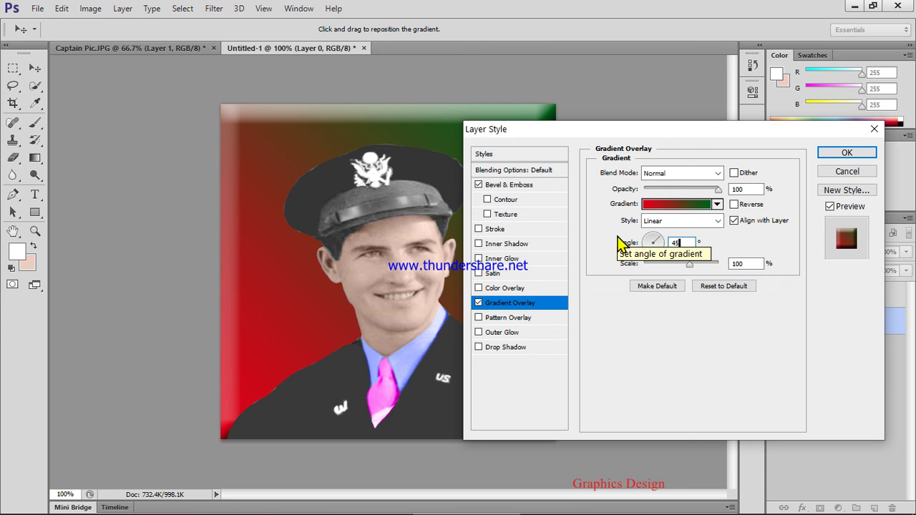
pyautogui.moveTo(777, 133); pyautogui.dragTo(820, 168)
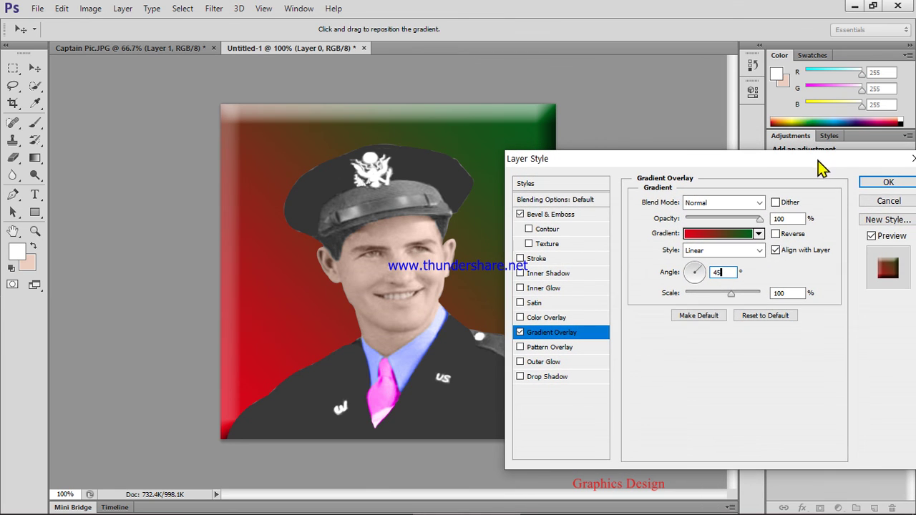
pyautogui.click(884, 182)
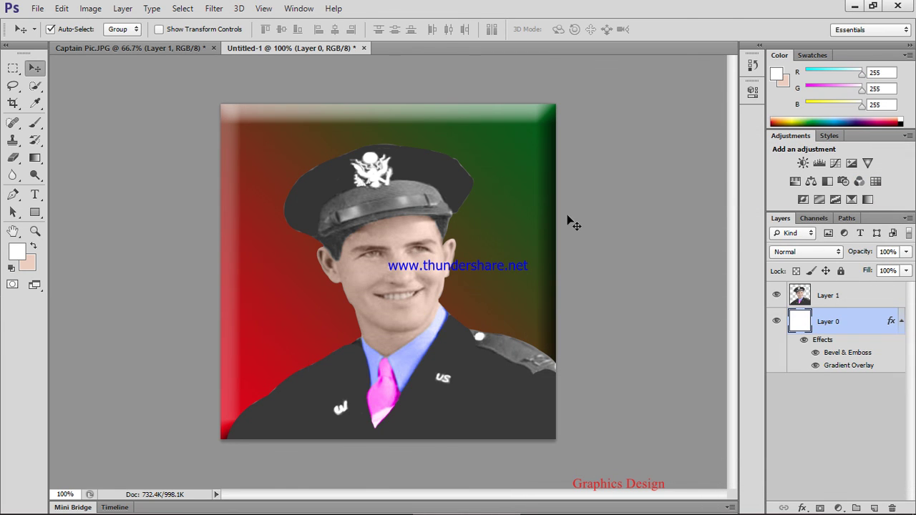
# Try painting white along the cap's upper and rear edges on Layer 1 with an 8 px brush while Layer 0 is hidden
pyautogui.click(827, 297)
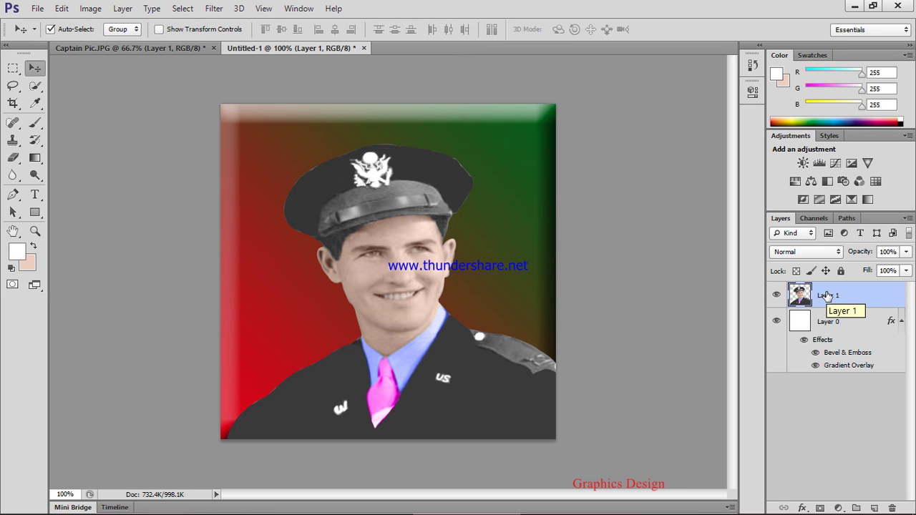
pyautogui.click(776, 321)
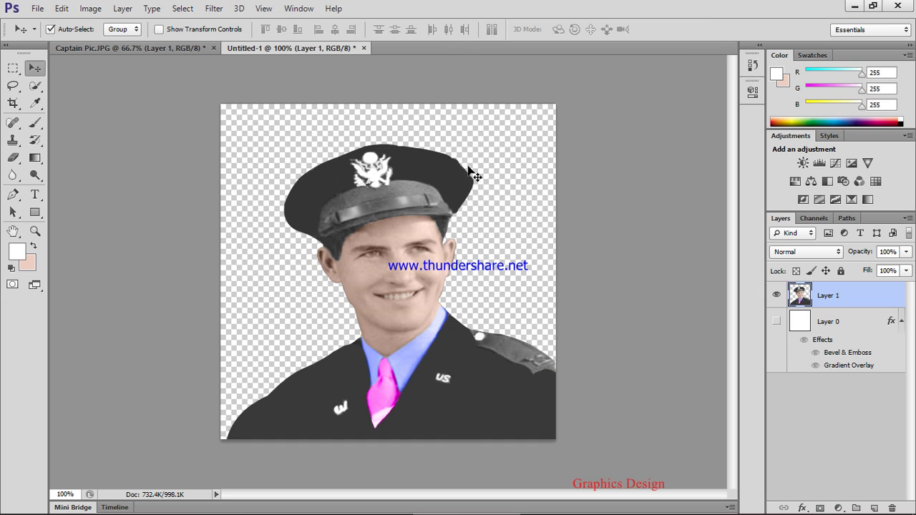
pyautogui.press('b')
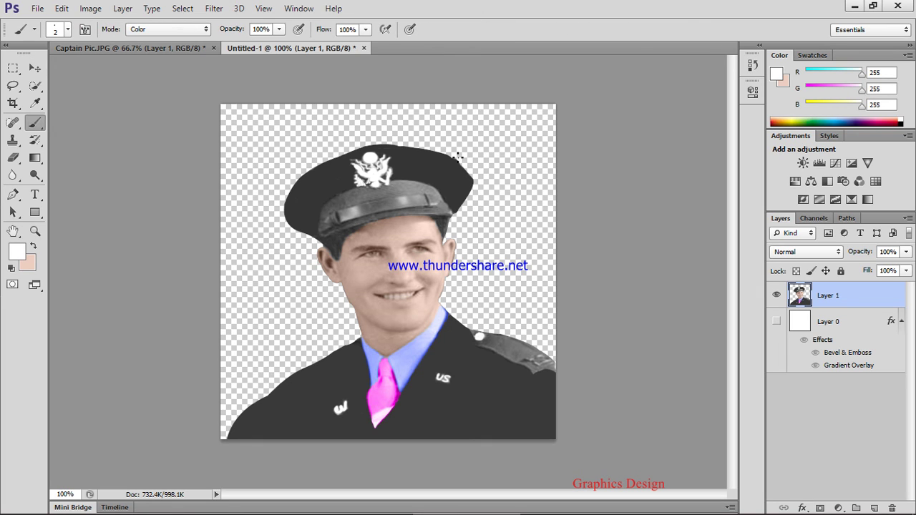
pyautogui.press(']')
pyautogui.press(']')
pyautogui.press(']')
pyautogui.press(']')
pyautogui.press(']')
pyautogui.click(455, 157)
pyautogui.moveTo(455, 156); pyautogui.dragTo(475, 188)
pyautogui.moveTo(360, 146)
pyautogui.mouseDown()
pyautogui.moveTo(448, 154)
pyautogui.moveTo(391, 145)
pyautogui.mouseUp()
pyautogui.click(776, 321)
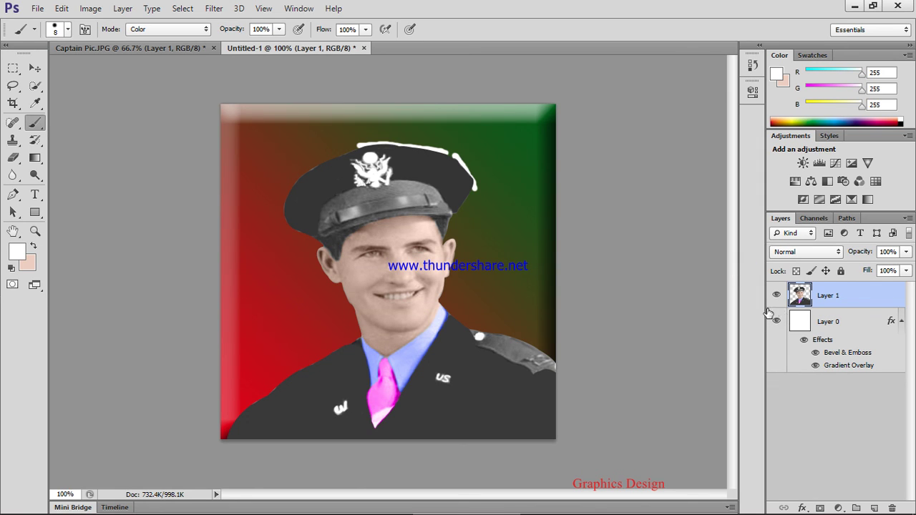
# Undo the white brush strokes around the officer's cap
pyautogui.hotkey('ctrl', 'z')
pyautogui.hotkey('ctrl', 'alt', 'z')
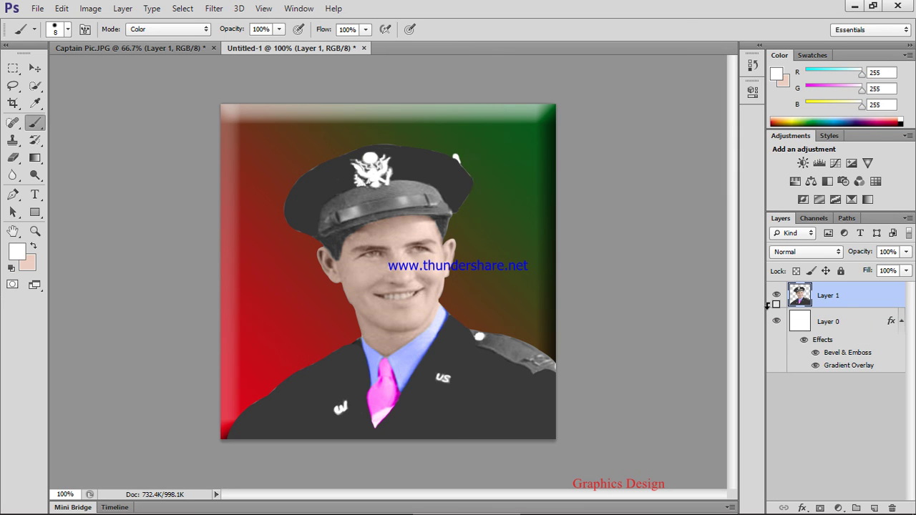
pyautogui.hotkey('alt', '[')
pyautogui.hotkey('ctrl', 'alt', 'z')
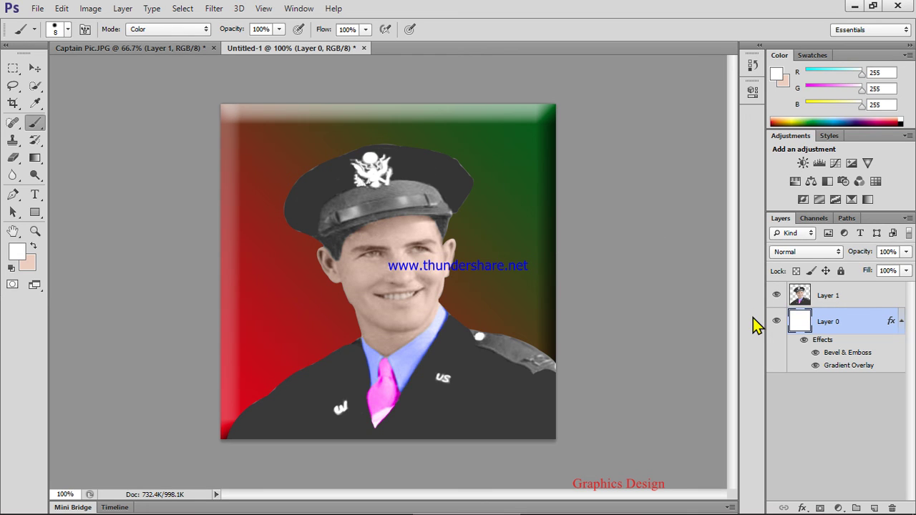
# Scale the officer on Layer 1 down slightly and reposition him inside the background's bevelled border
pyautogui.press('v')
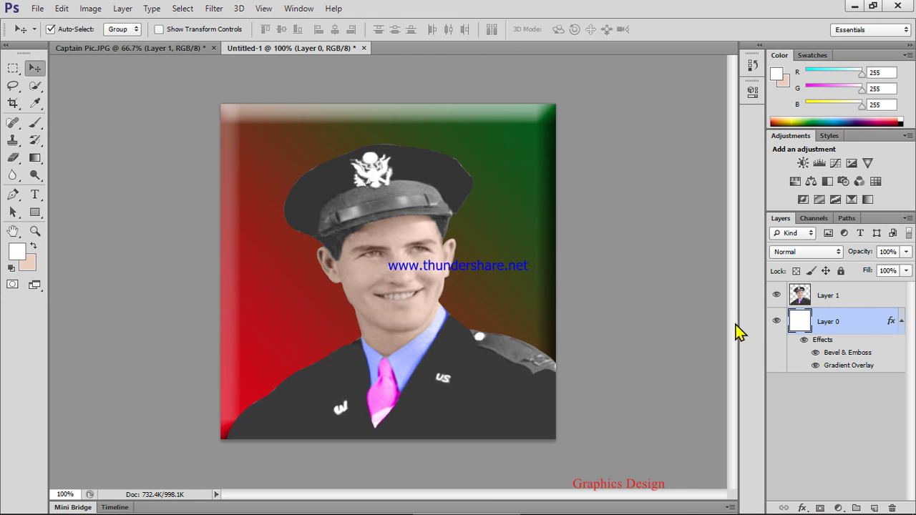
pyautogui.click(484, 376)
pyautogui.hotkey('ctrl', 't')
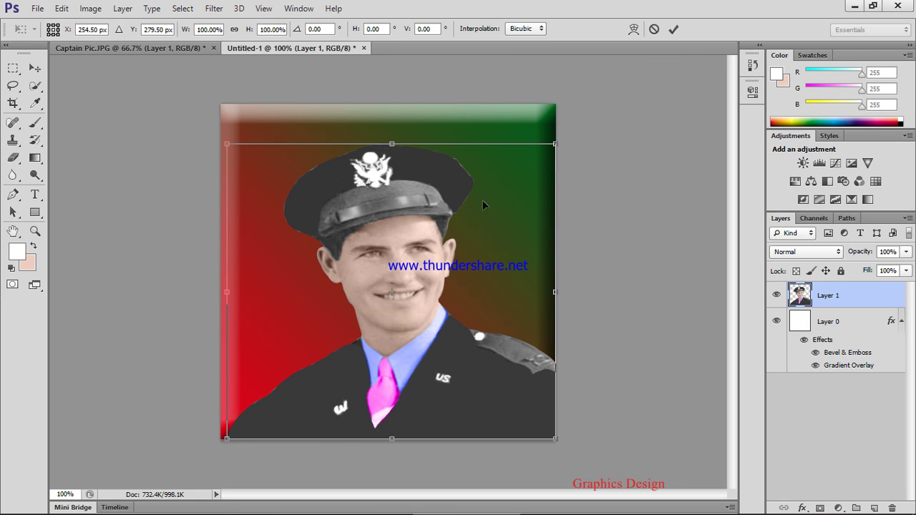
pyautogui.moveTo(555, 144); pyautogui.dragTo(518, 176)
pyautogui.press('Return')
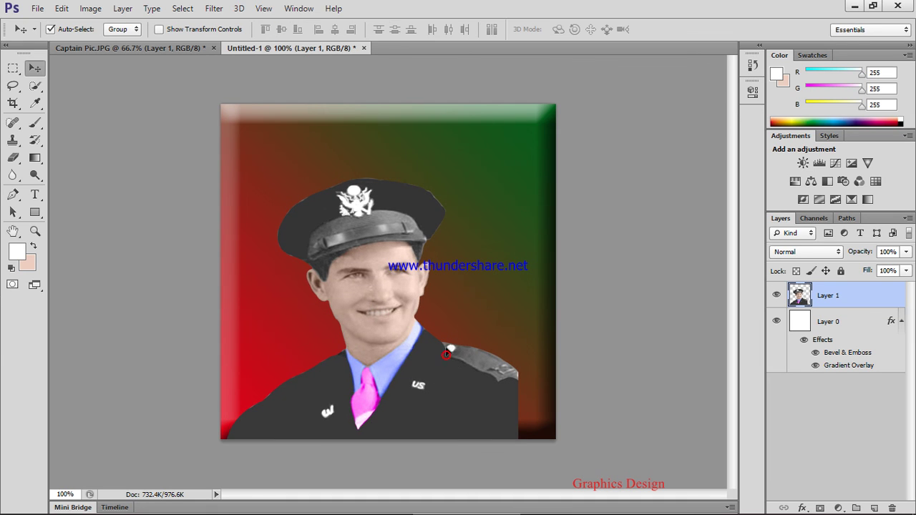
pyautogui.moveTo(447, 352); pyautogui.dragTo(463, 331)
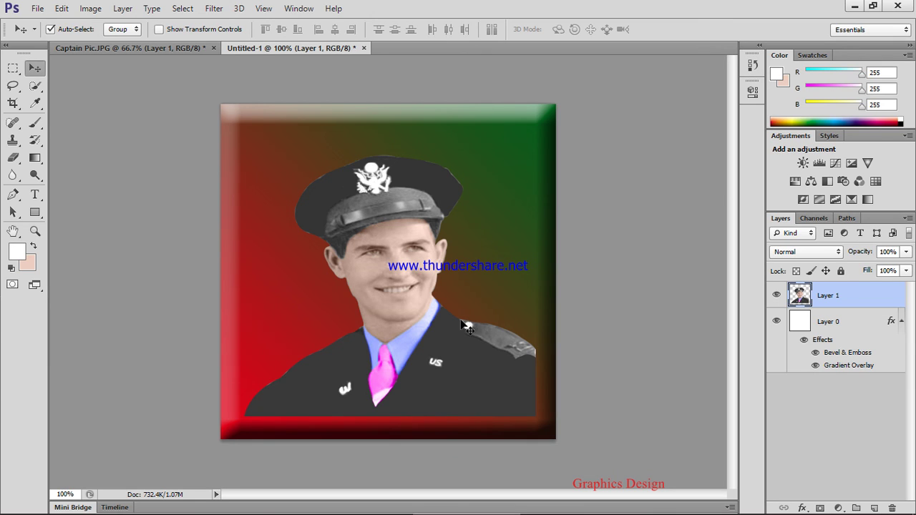
# Try to merge the officer layer down into Layer 0 and undo the merge
pyautogui.press('Delete')
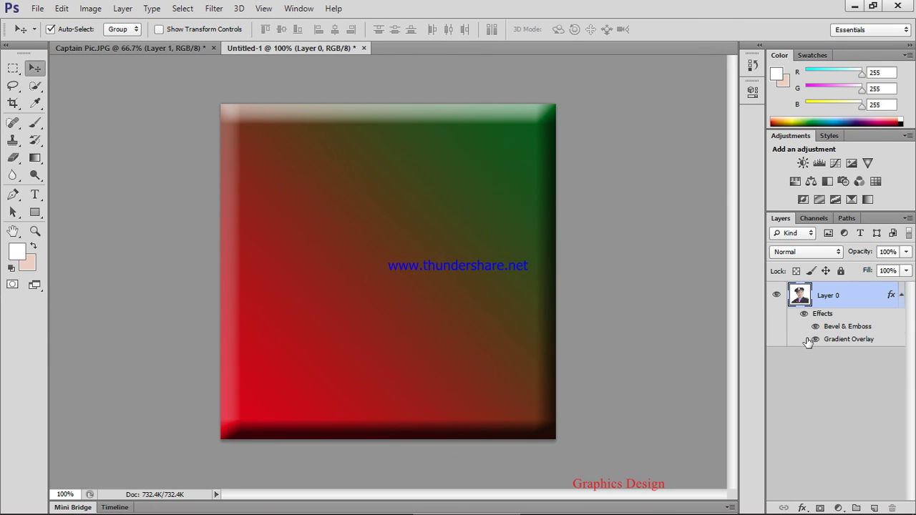
pyautogui.hotkey('ctrl', 'z')
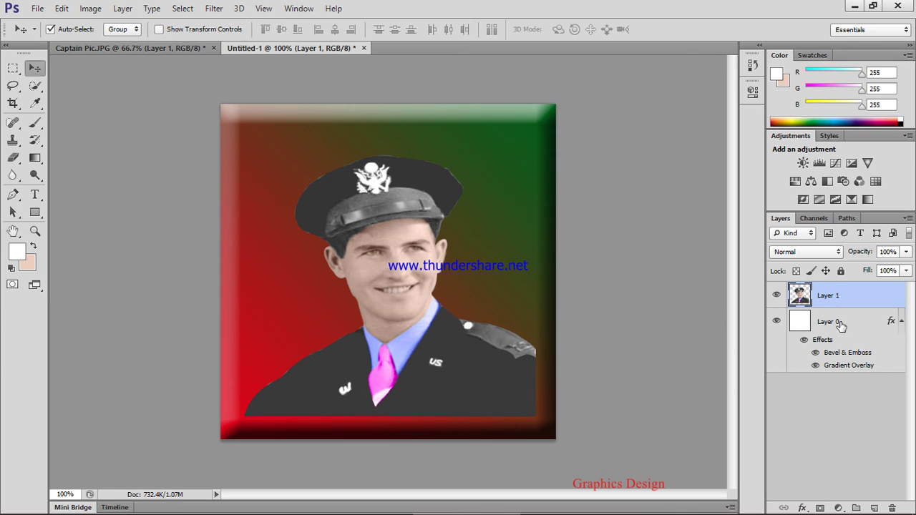
# Select Layer 1 and Layer 0 together and merge them into a single layer
pyautogui.click(840, 323)
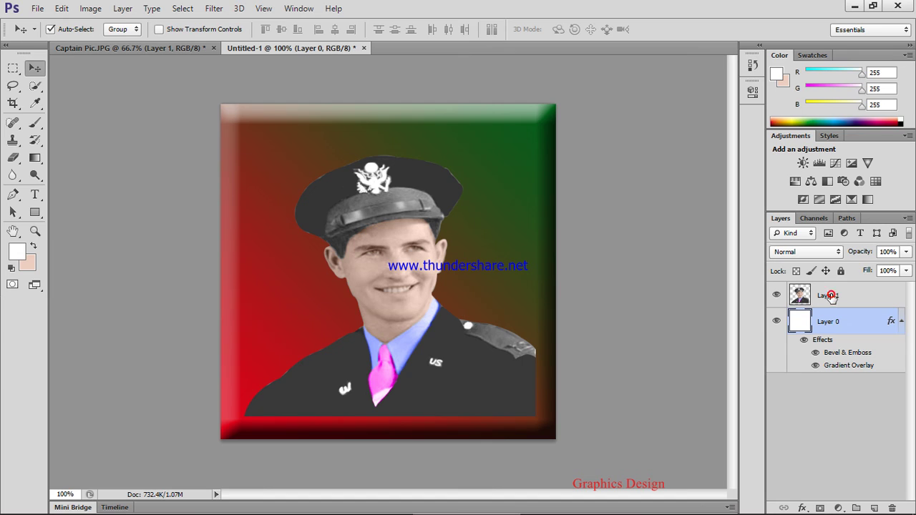
pyautogui.click(830, 296)
pyautogui.keyDown('shift'); pyautogui.click(838, 325); pyautogui.keyUp('shift')
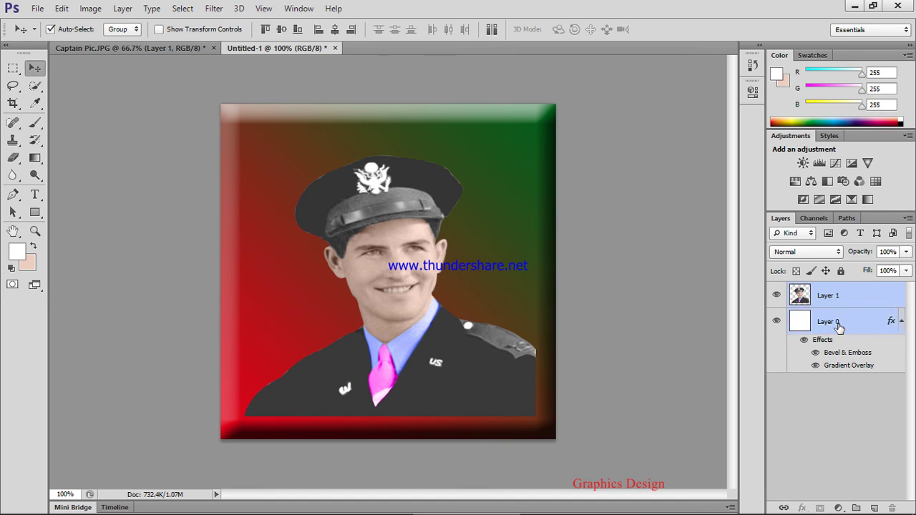
pyautogui.hotkey('ctrl', 'e')
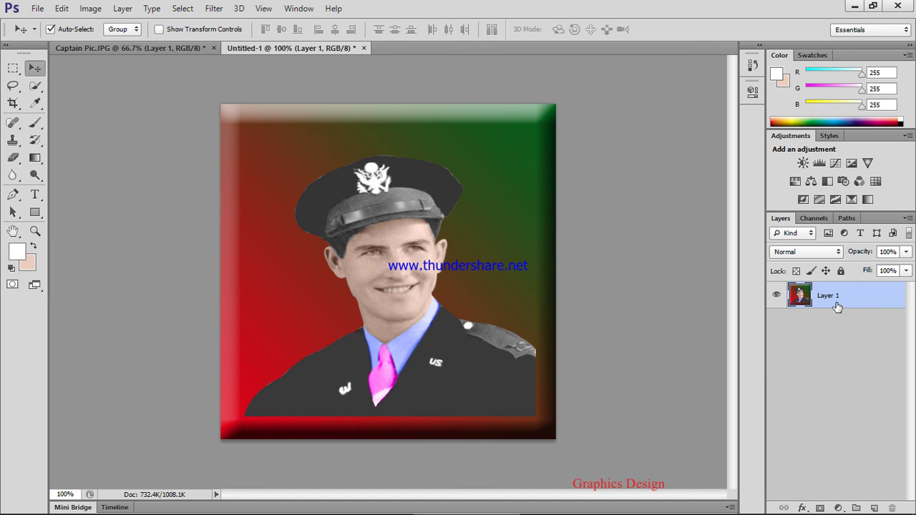